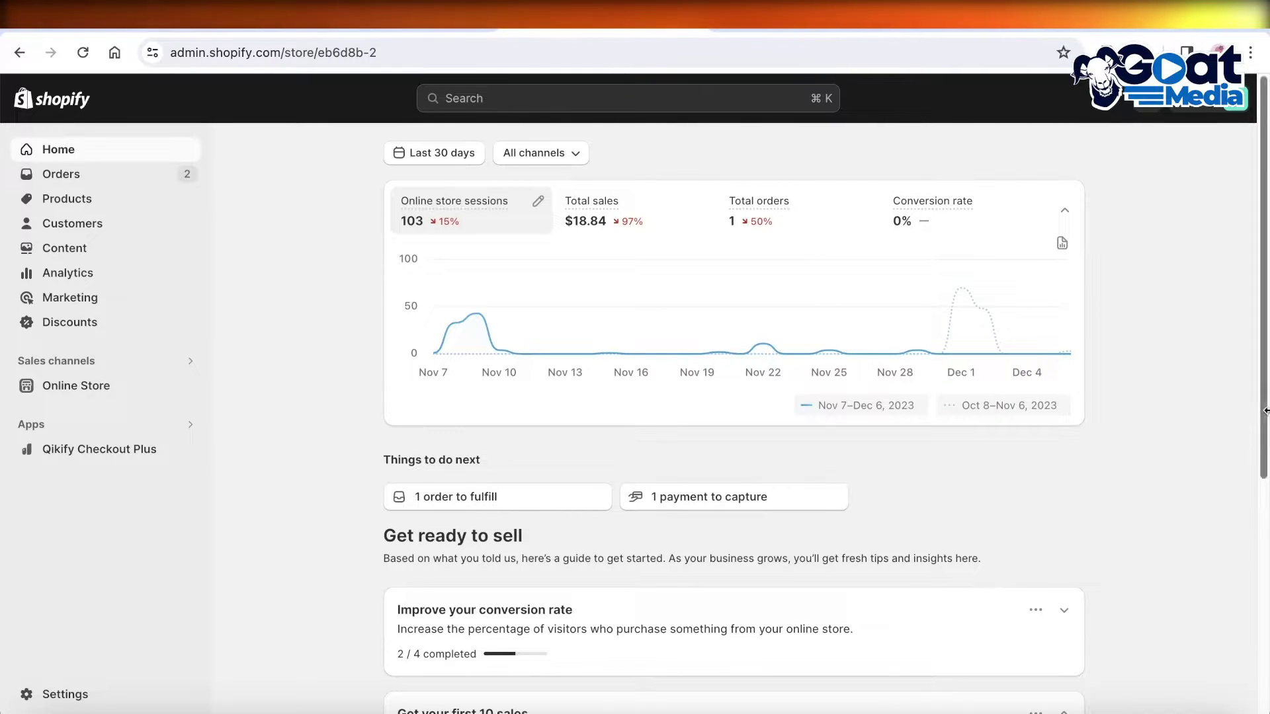
Step: Open the Shopify App Store from Settings > Apps and sales channels
click(63, 693)
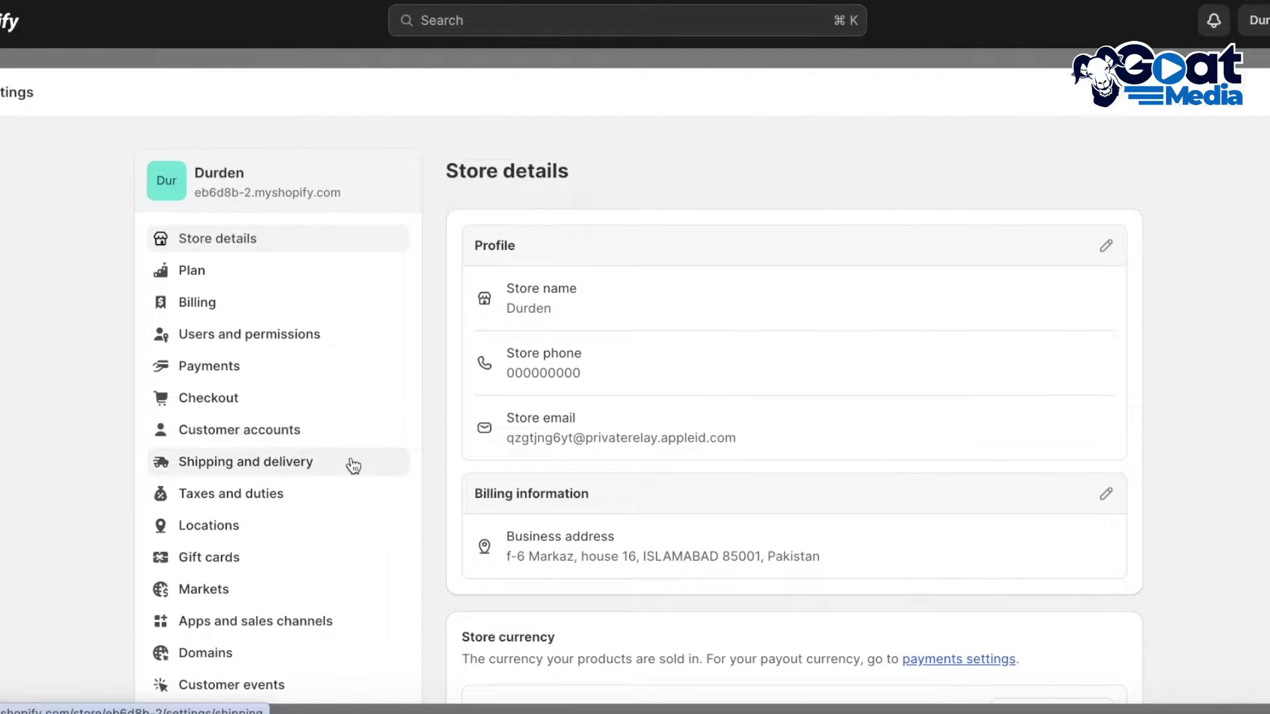
click(260, 624)
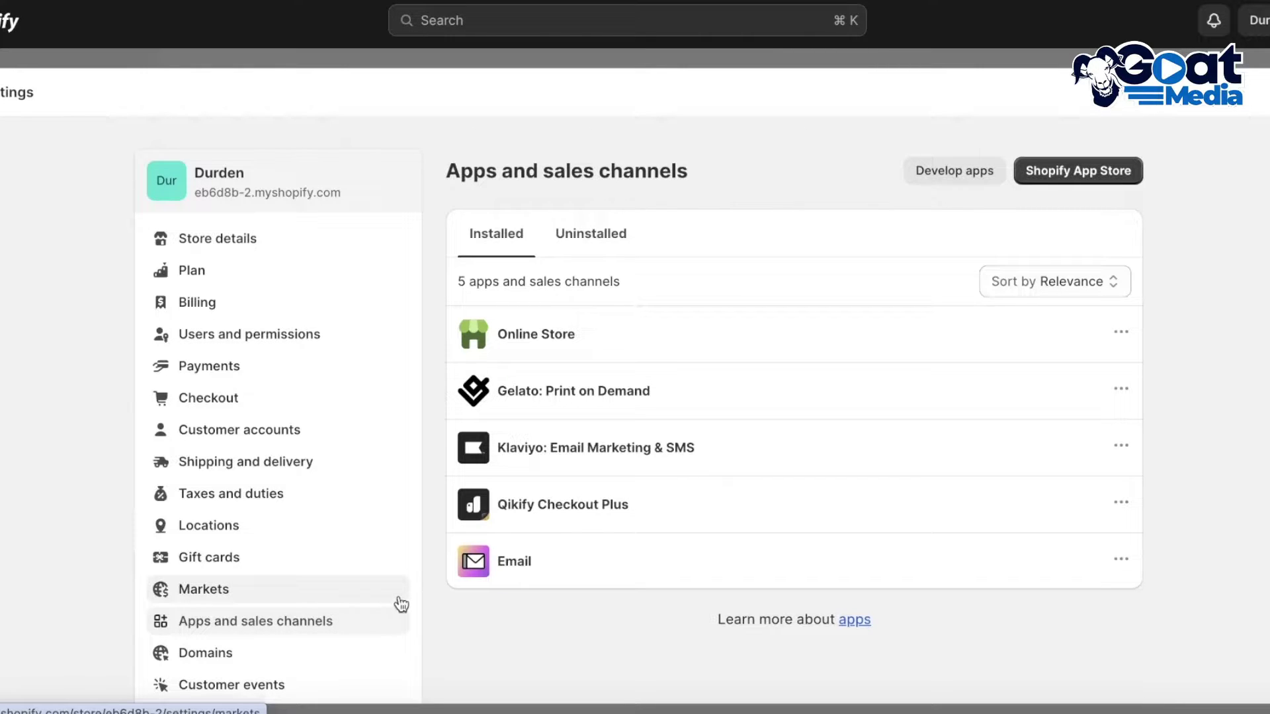
click(1101, 176)
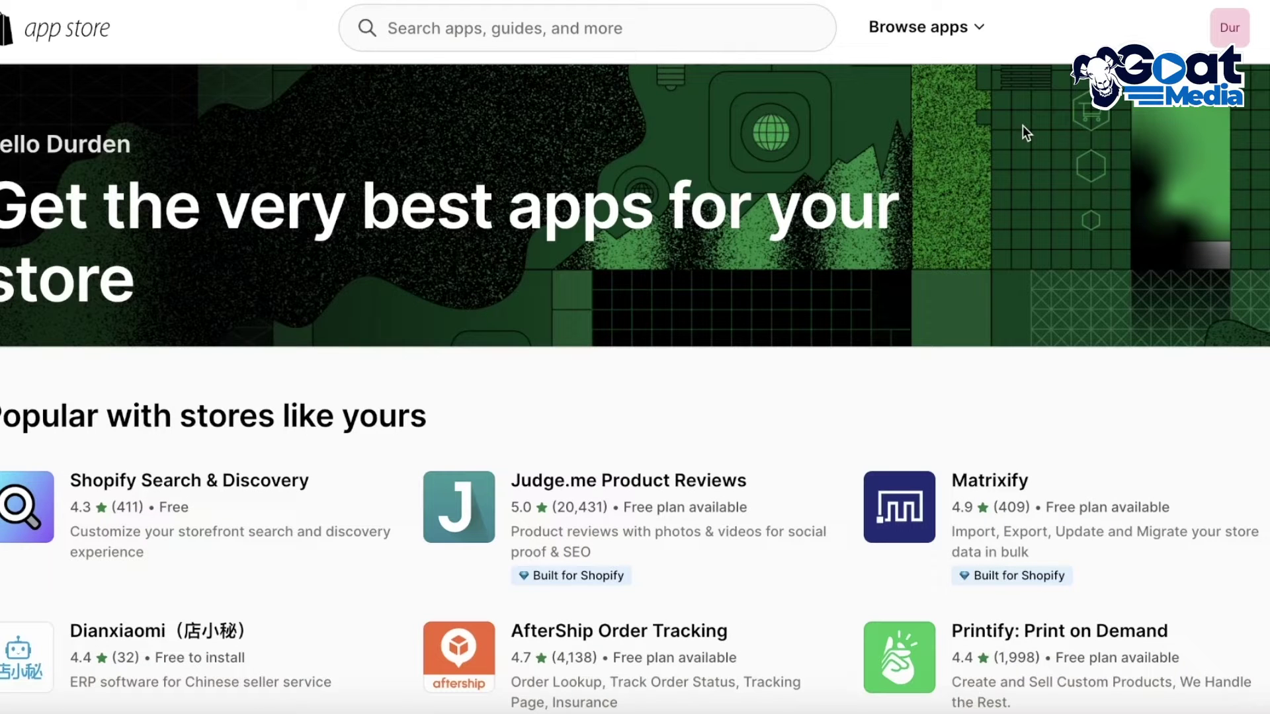
Step: Search the App Store for 'loox'
click(535, 28)
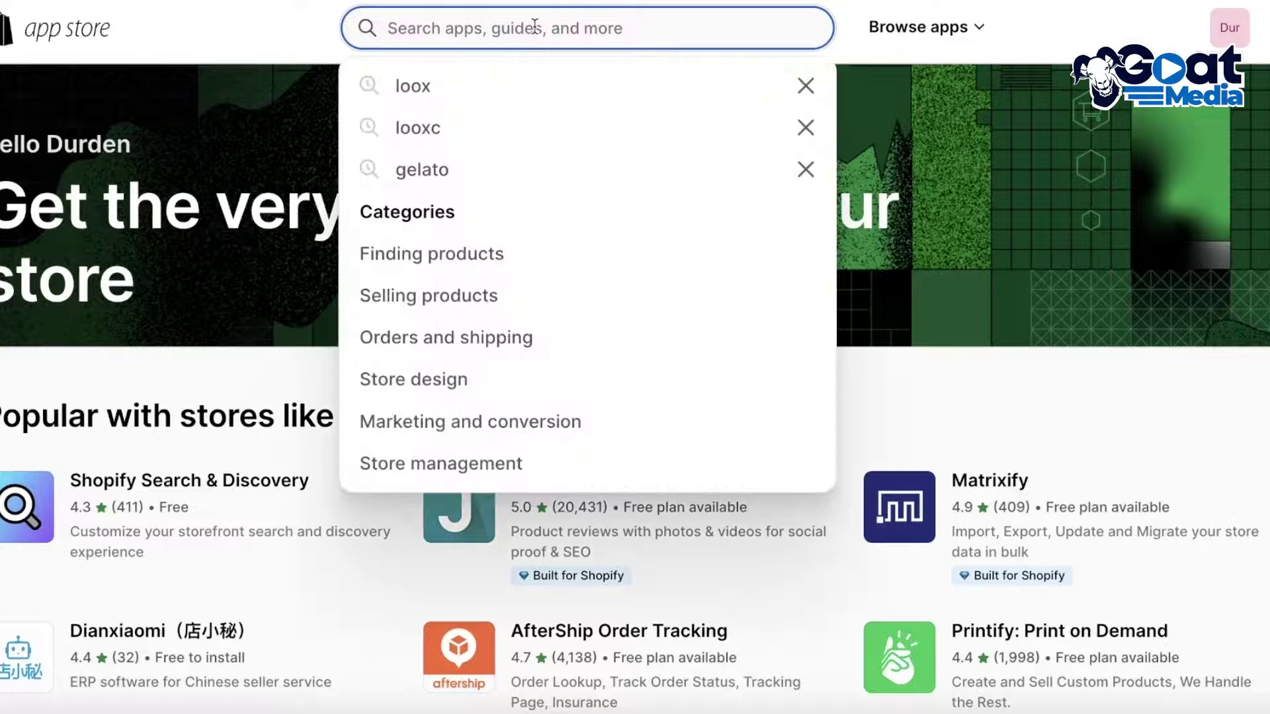
click(523, 77)
click(530, 40)
text(loox)
key(Return)
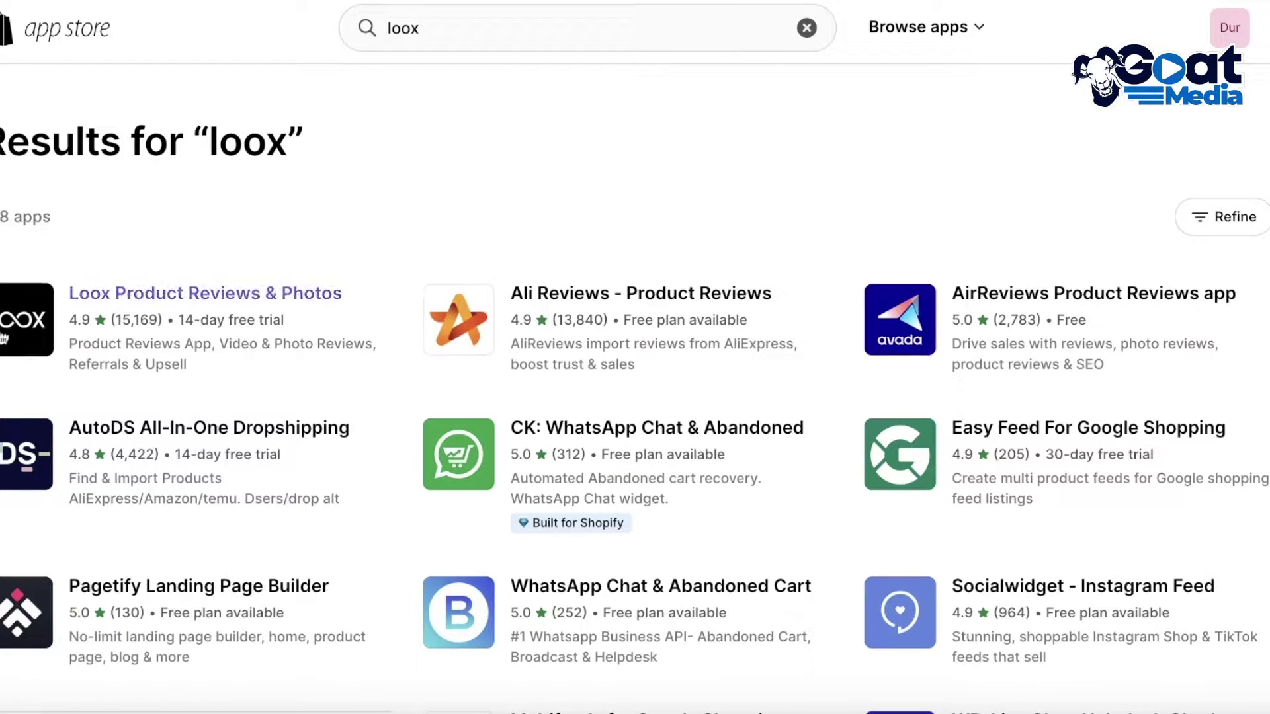
Step: Open the Loox Product Reviews & Photos listing and review its $9.99/month pricing and 14-day trial
click(3, 338)
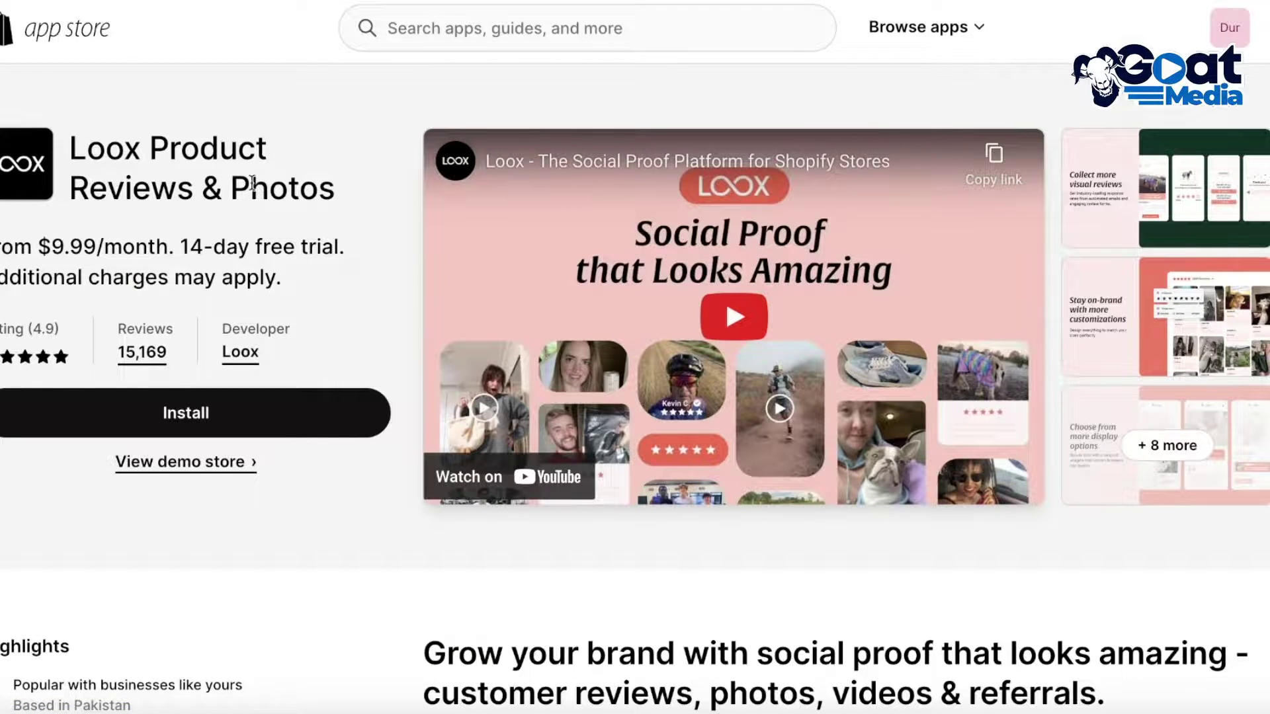
scroll(244, 198, down, 2)
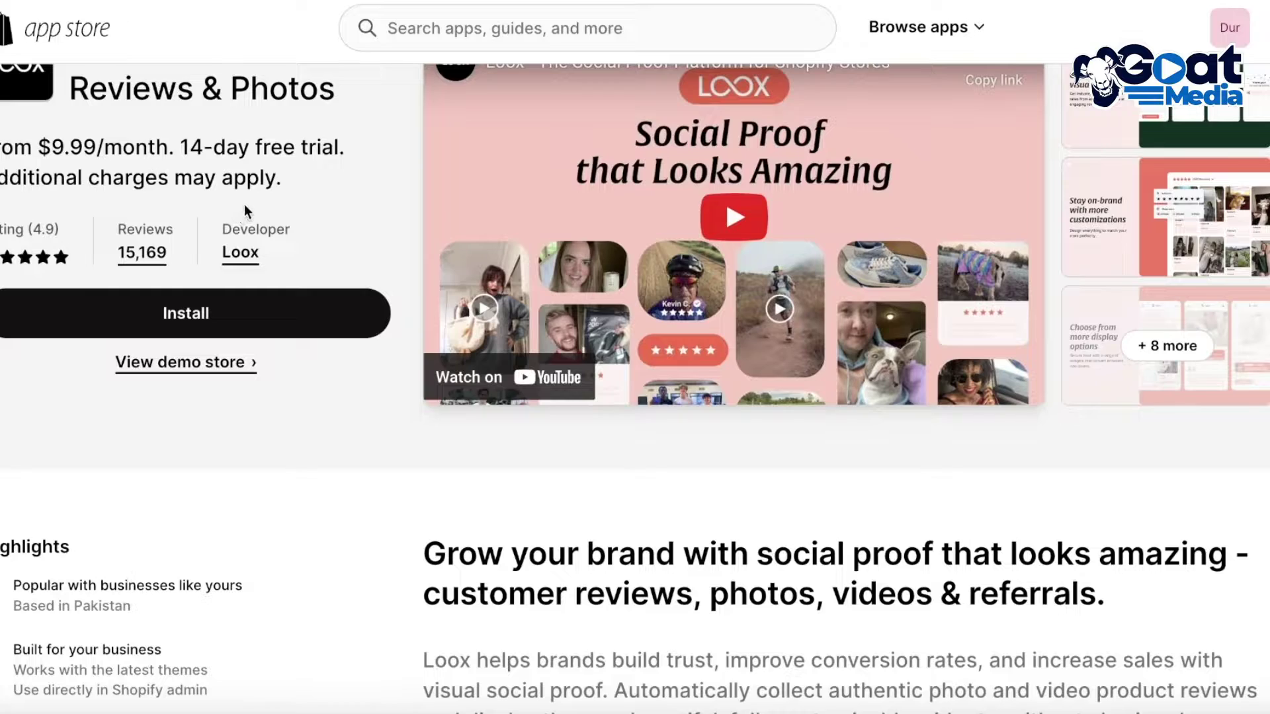
scroll(249, 212, up, 1)
scroll(249, 217, down, 12)
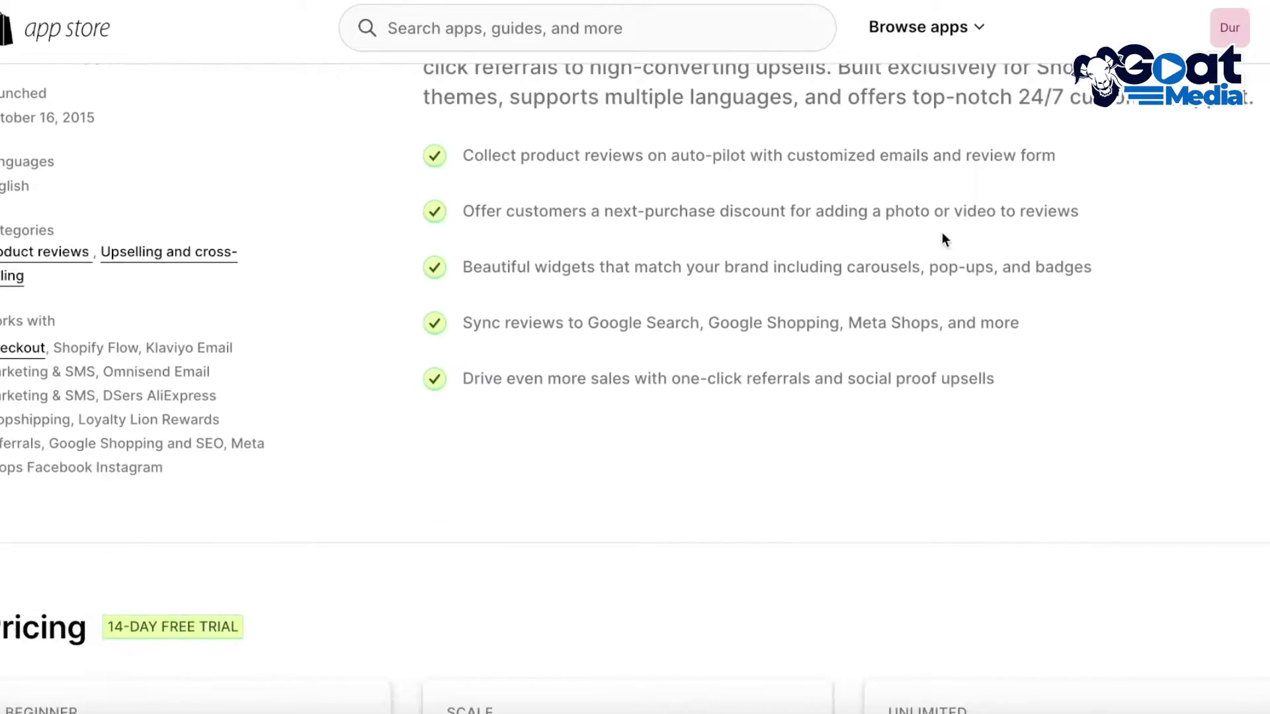
scroll(944, 238, down, 10)
scroll(947, 239, up, 3)
scroll(992, 228, up, 15)
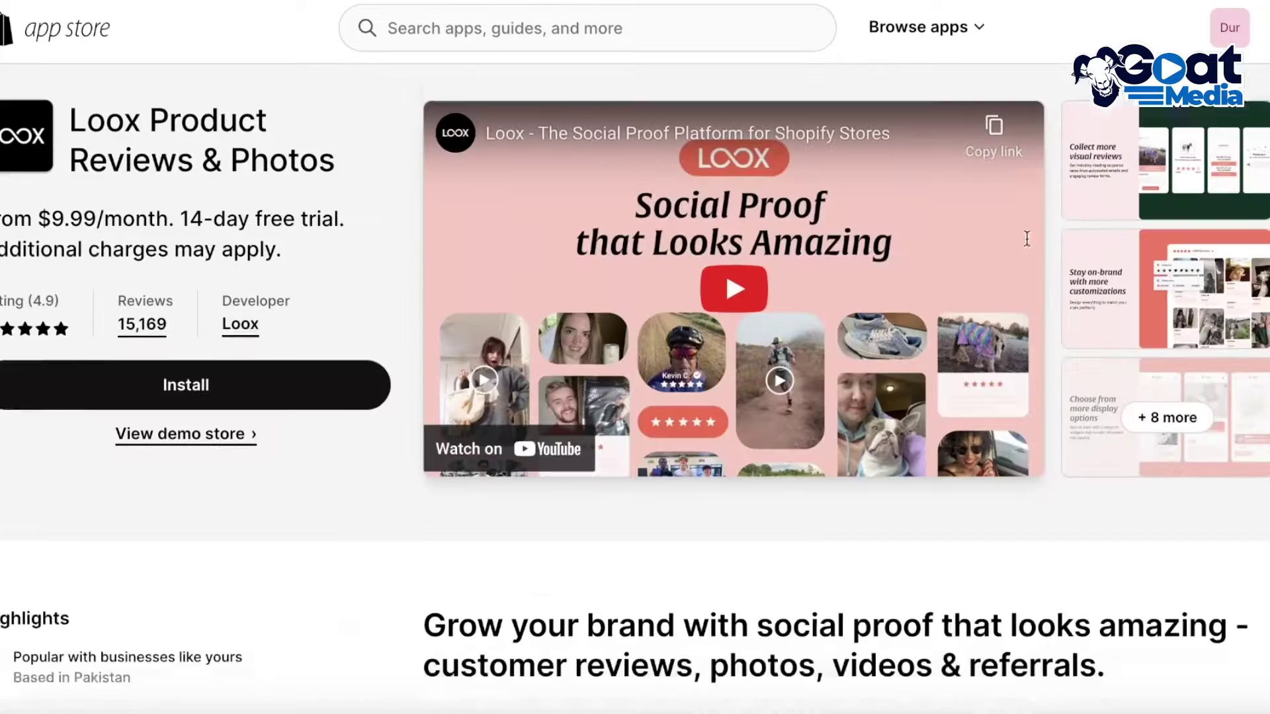
scroll(1028, 240, up, 1)
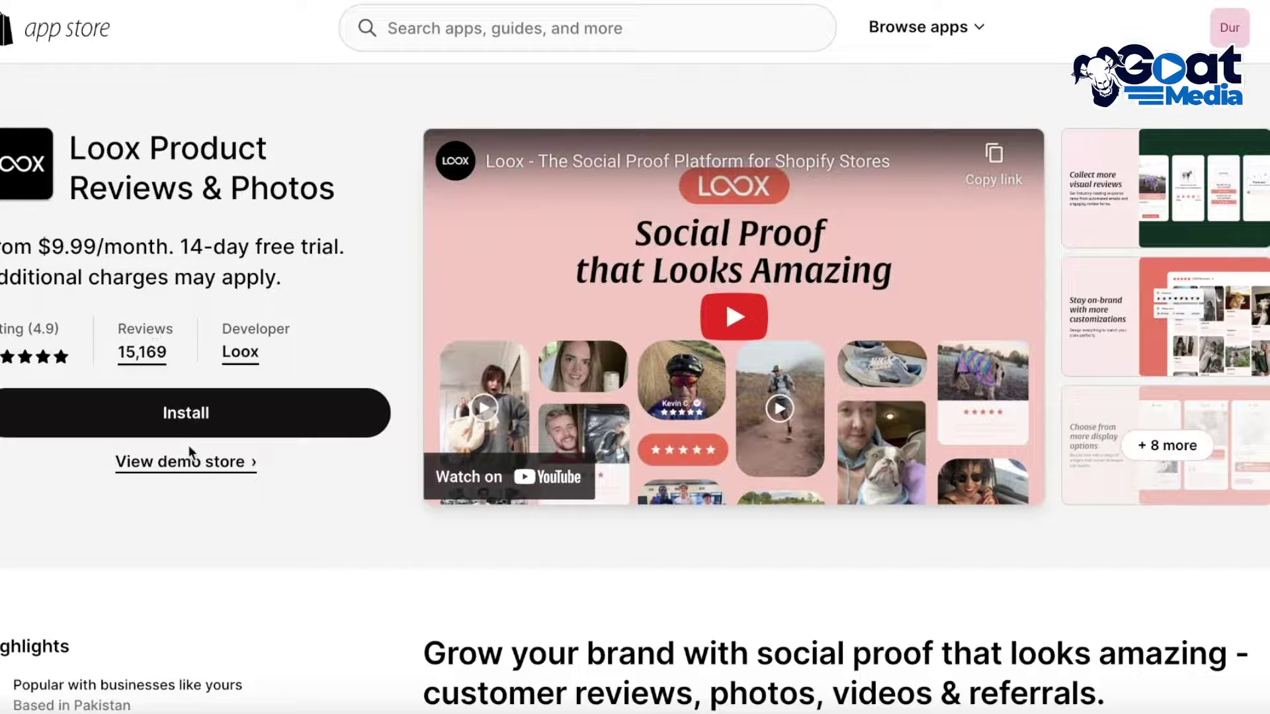
Step: Install Loox Reviews and pin it among the store's apps
click(209, 422)
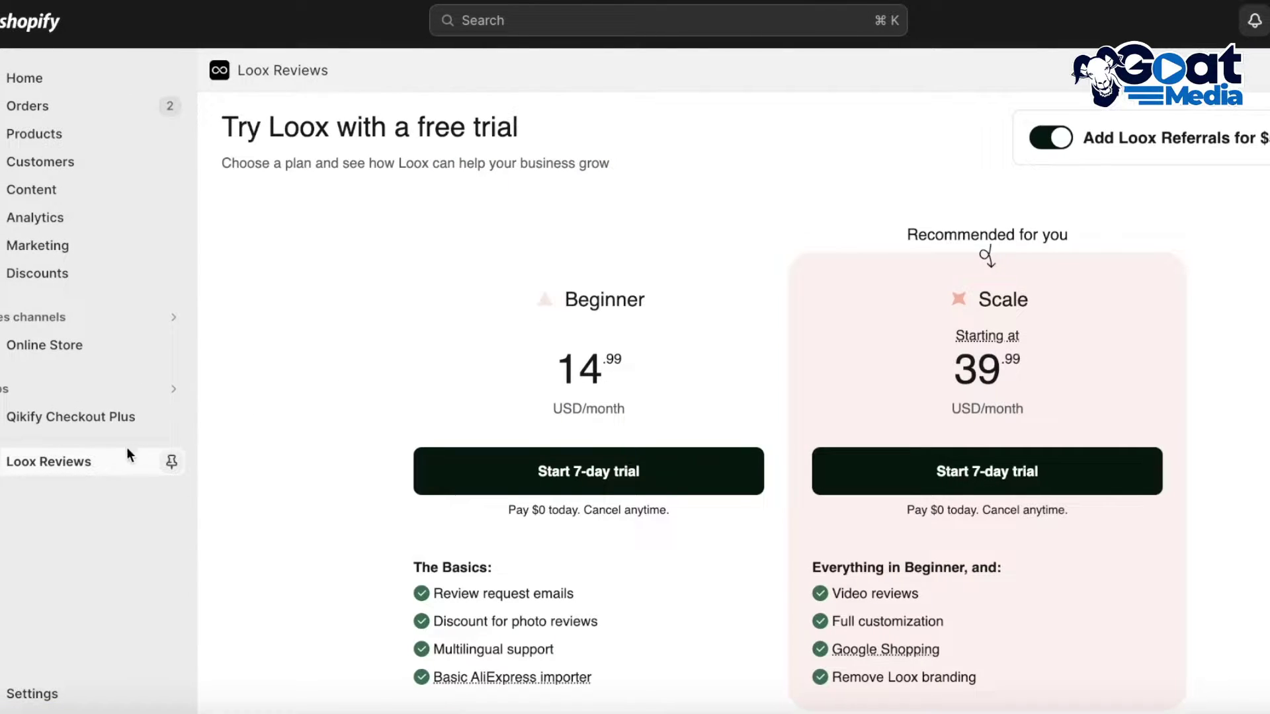
click(172, 462)
scroll(922, 328, down, 4)
scroll(921, 329, up, 4)
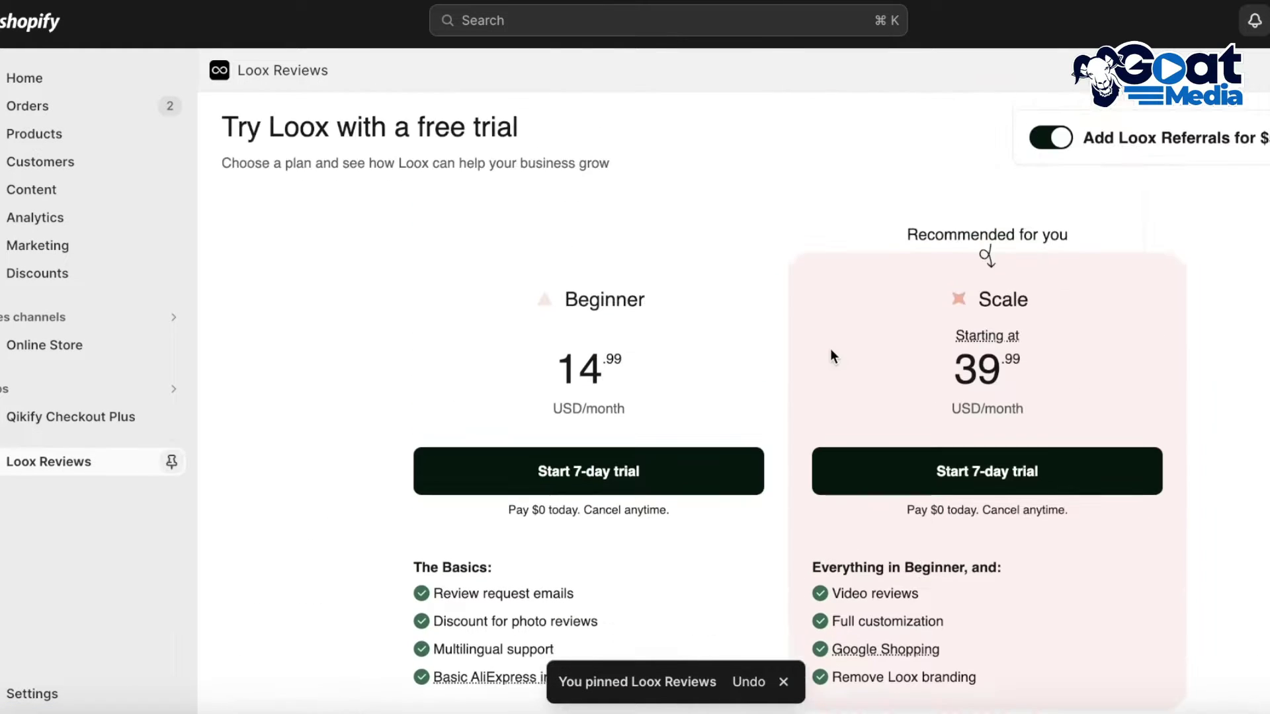
Step: Turn off the Loox Referrals add-on so plans show Beginner $9.99 and Scale $34.99
click(1071, 139)
click(1071, 140)
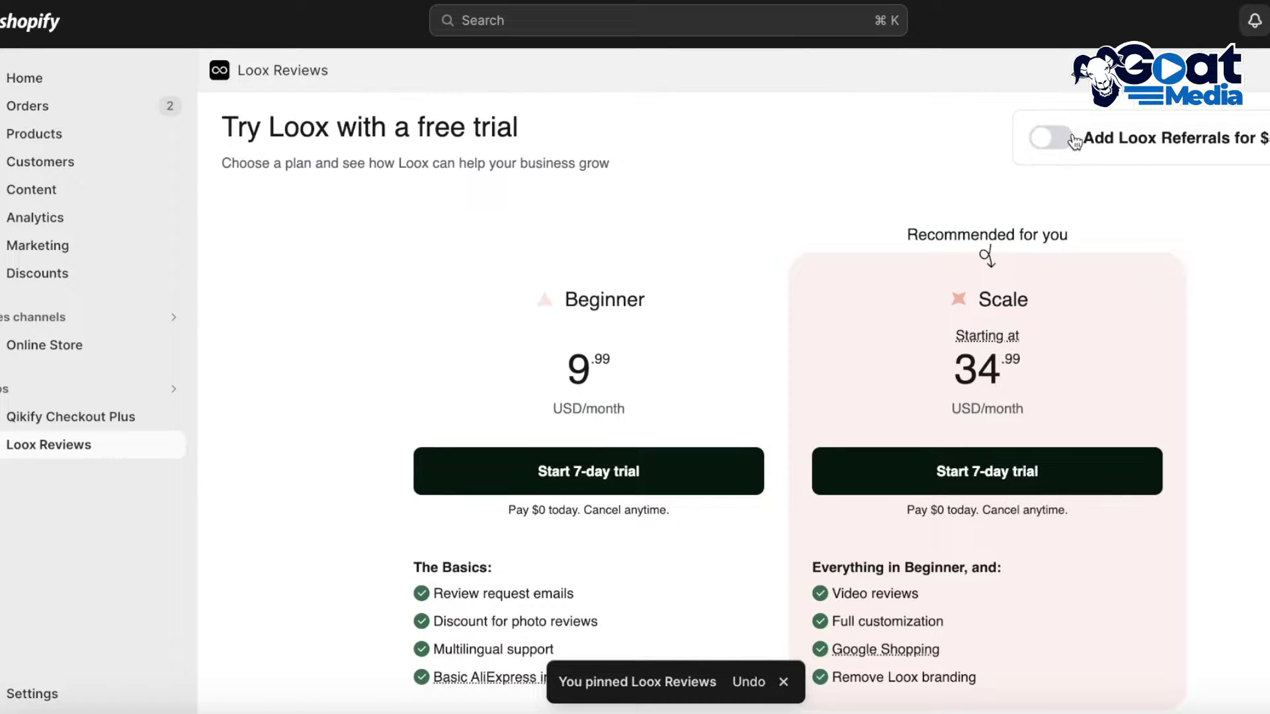
click(1059, 140)
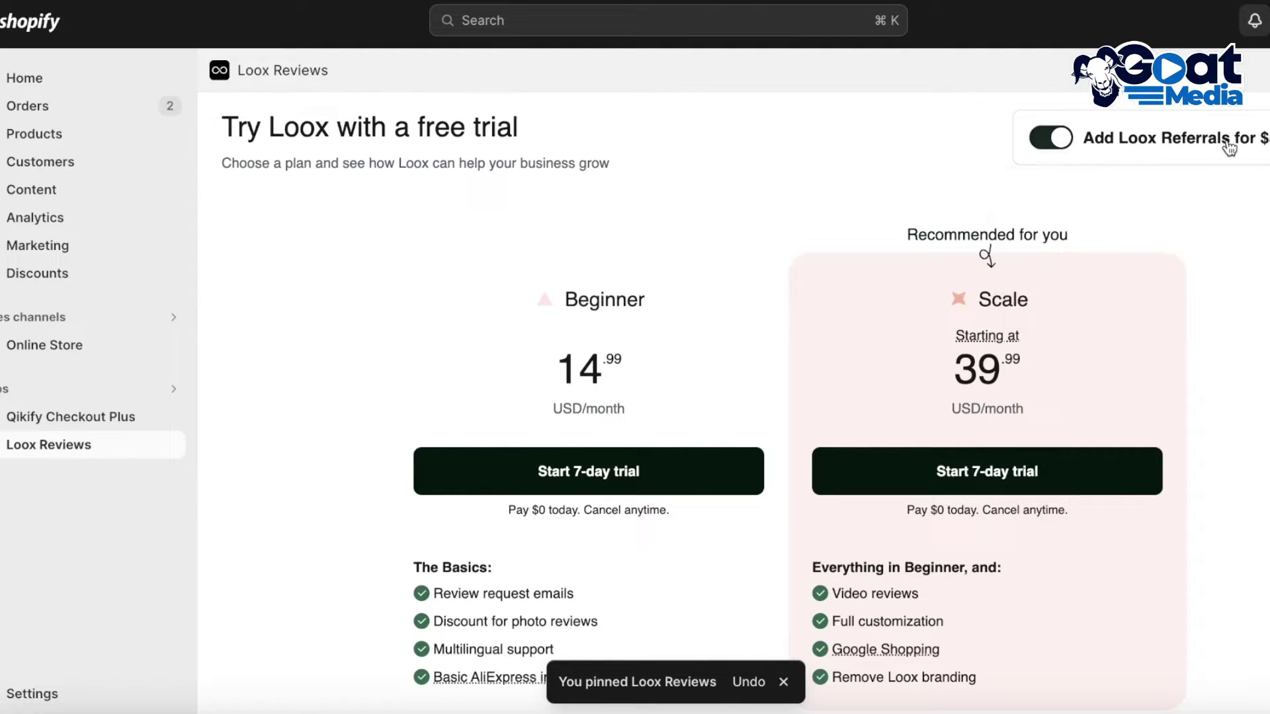
click(1048, 138)
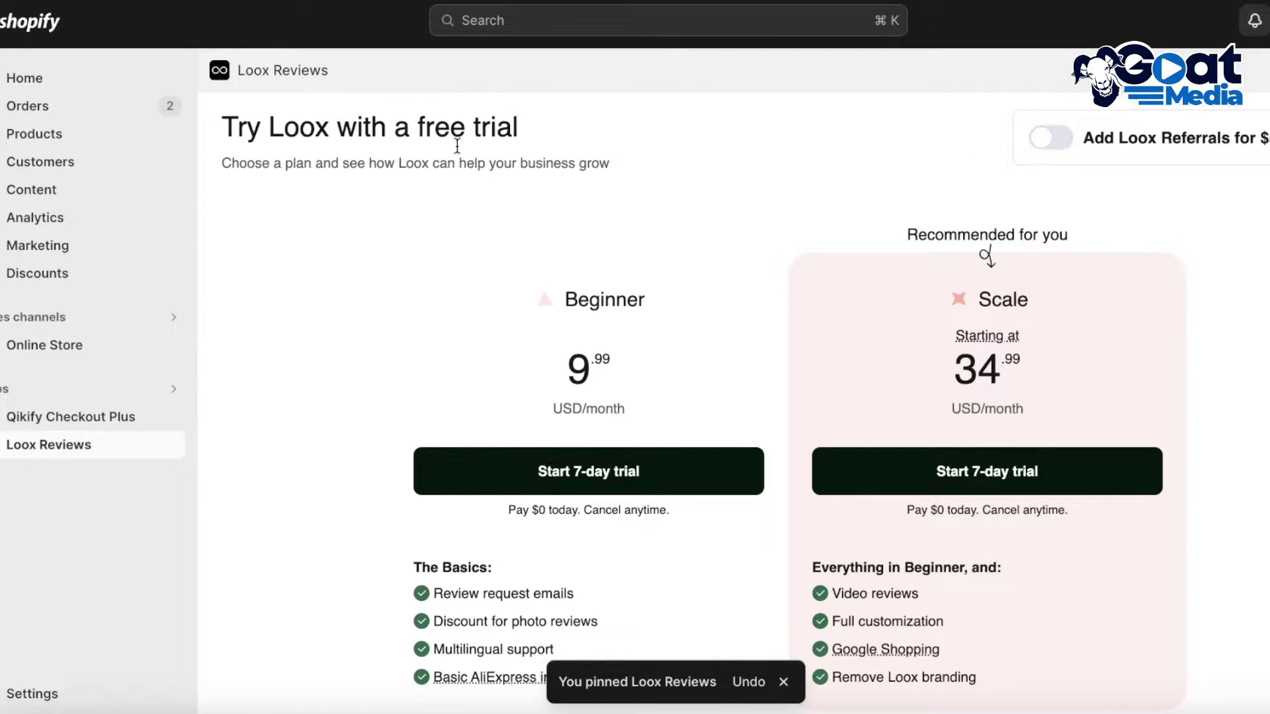
scroll(575, 436, down, 2)
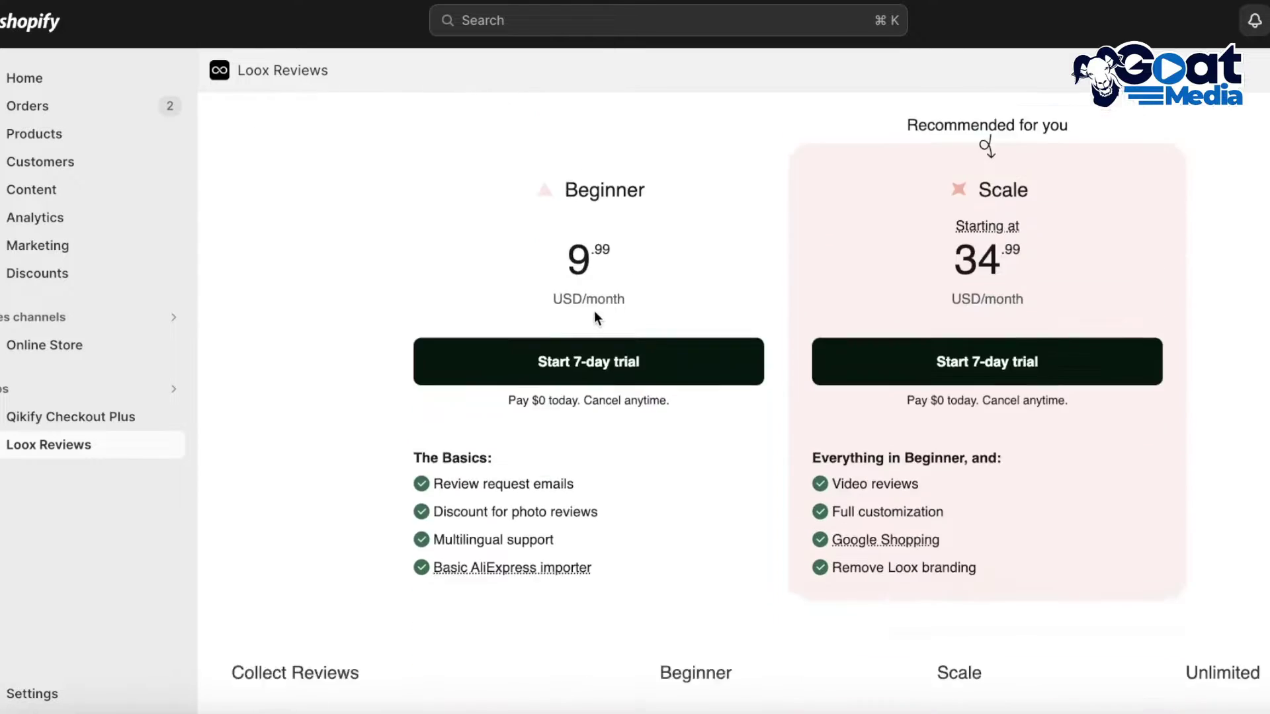
scroll(595, 314, up, 2)
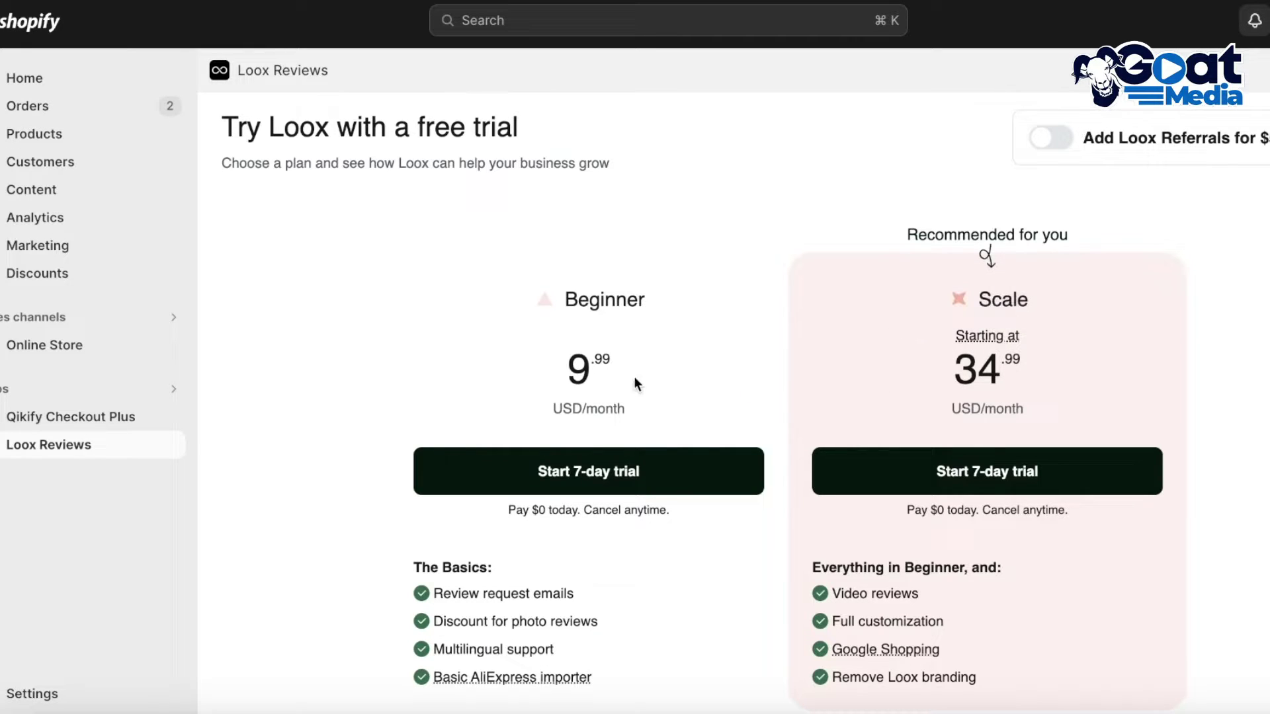
Step: Start the Beginner 7-day trial, approve the $9.99 subscription, and go to the Loox Reviews home
click(554, 474)
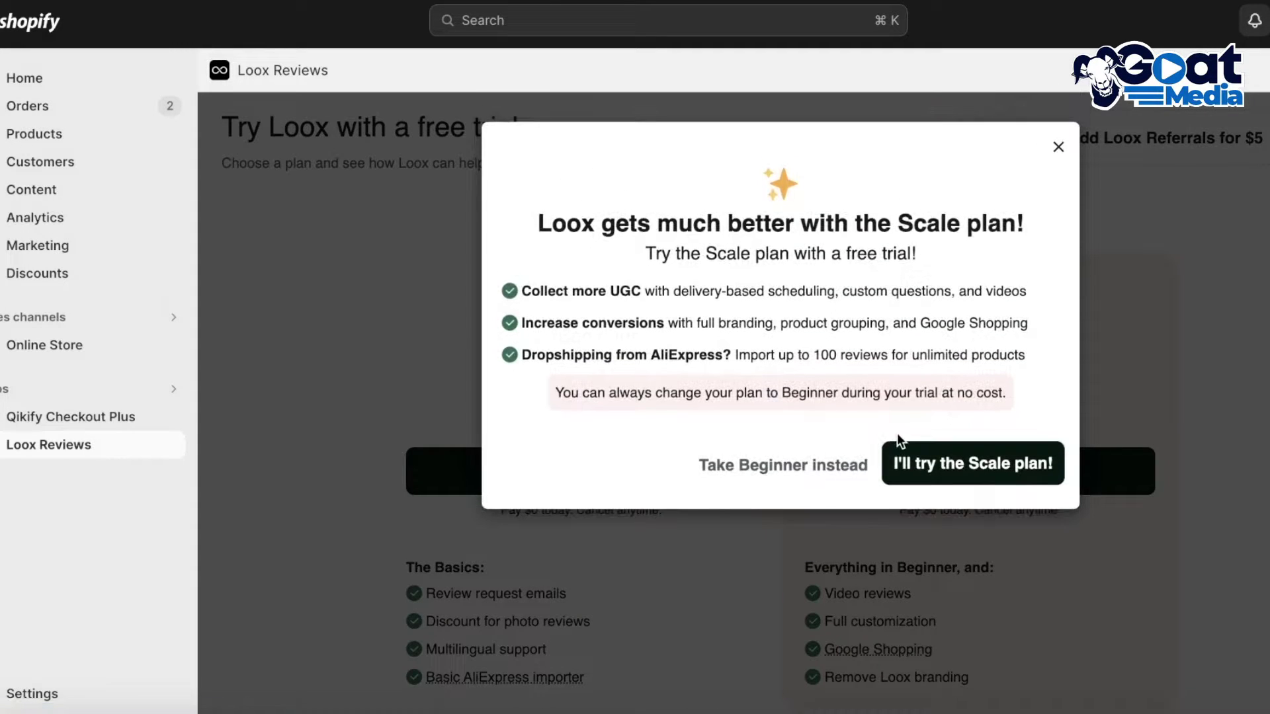
click(834, 471)
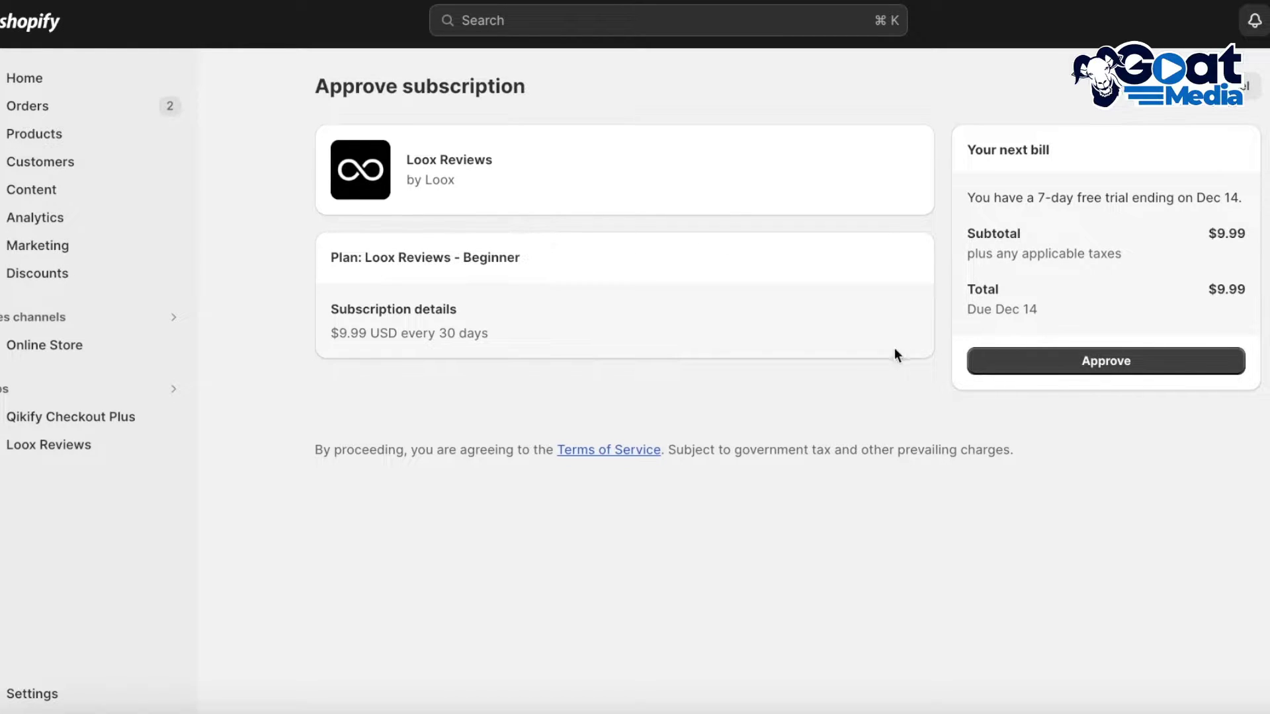
click(1042, 371)
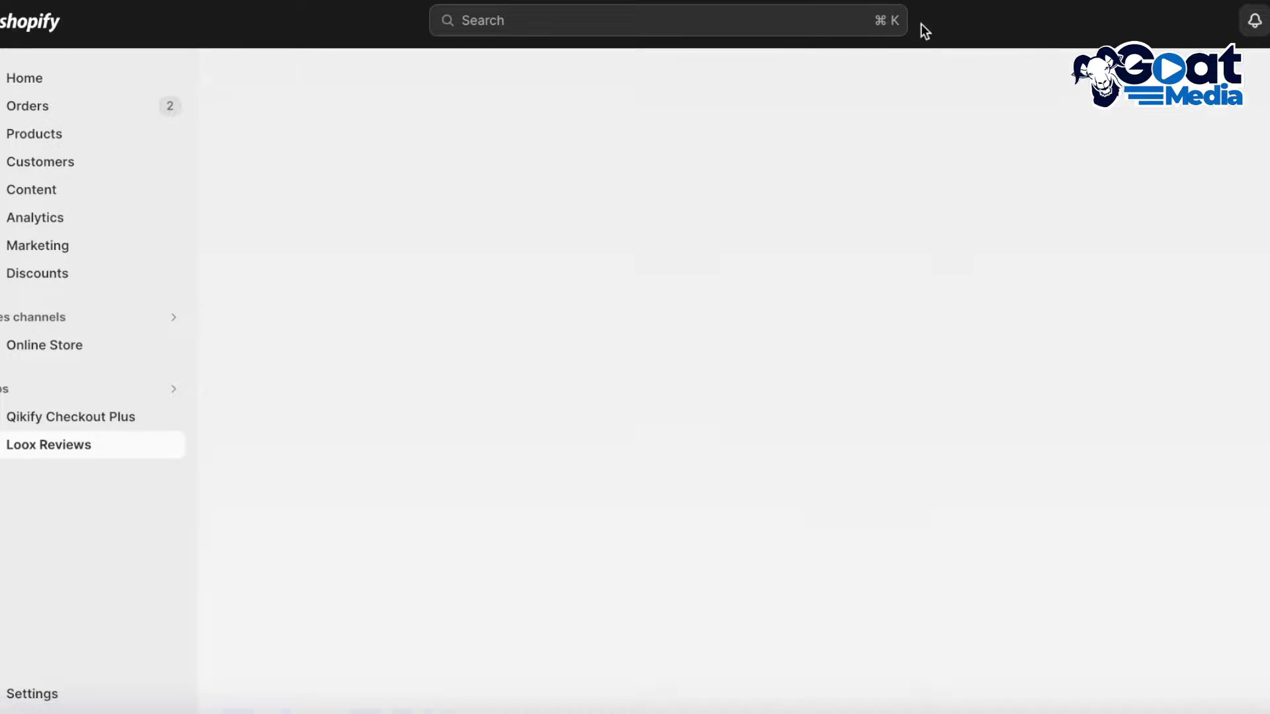
click(49, 445)
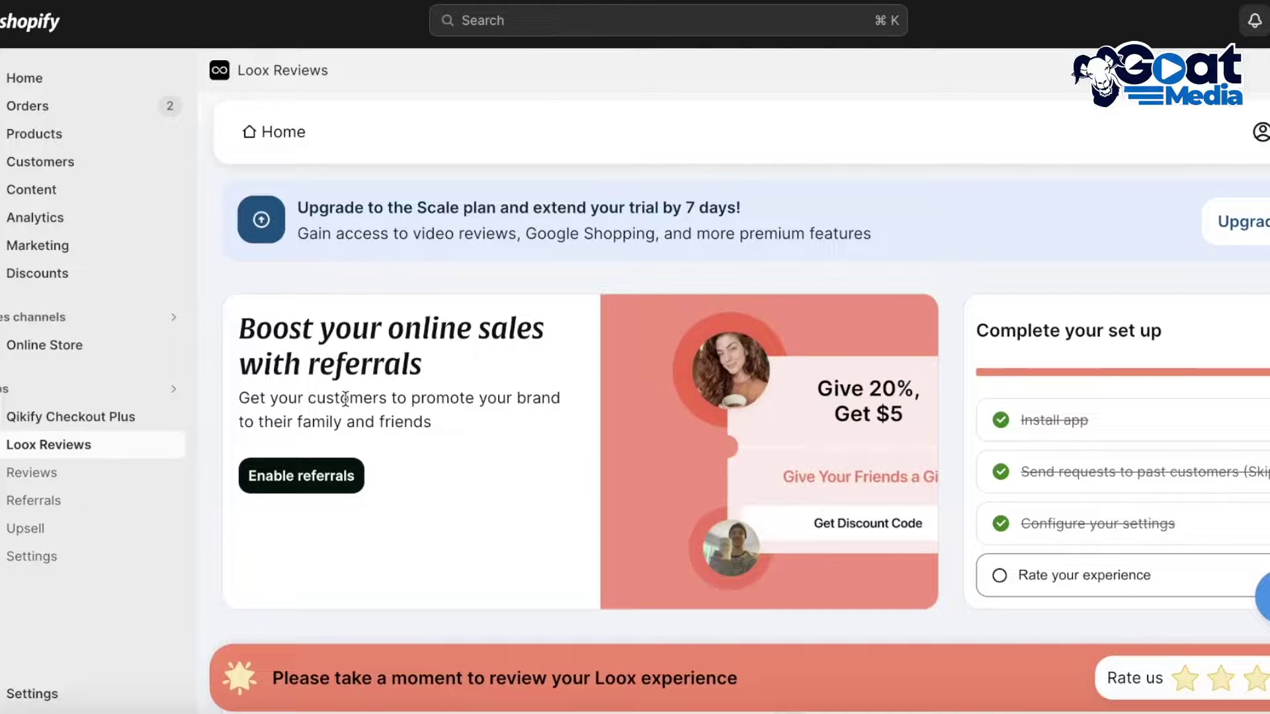
Step: Customize the Copy of Copy of Dawn theme and view its app embeds, with Loox Core Script enabled
click(45, 349)
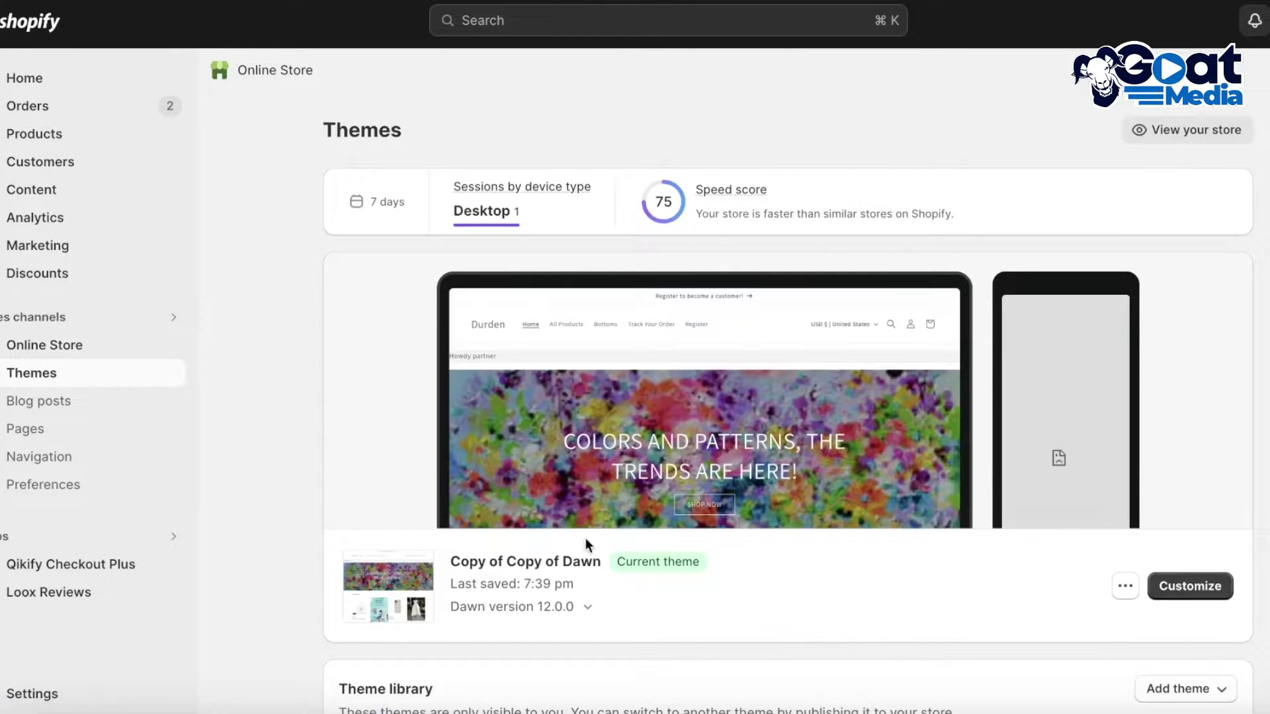
click(1190, 586)
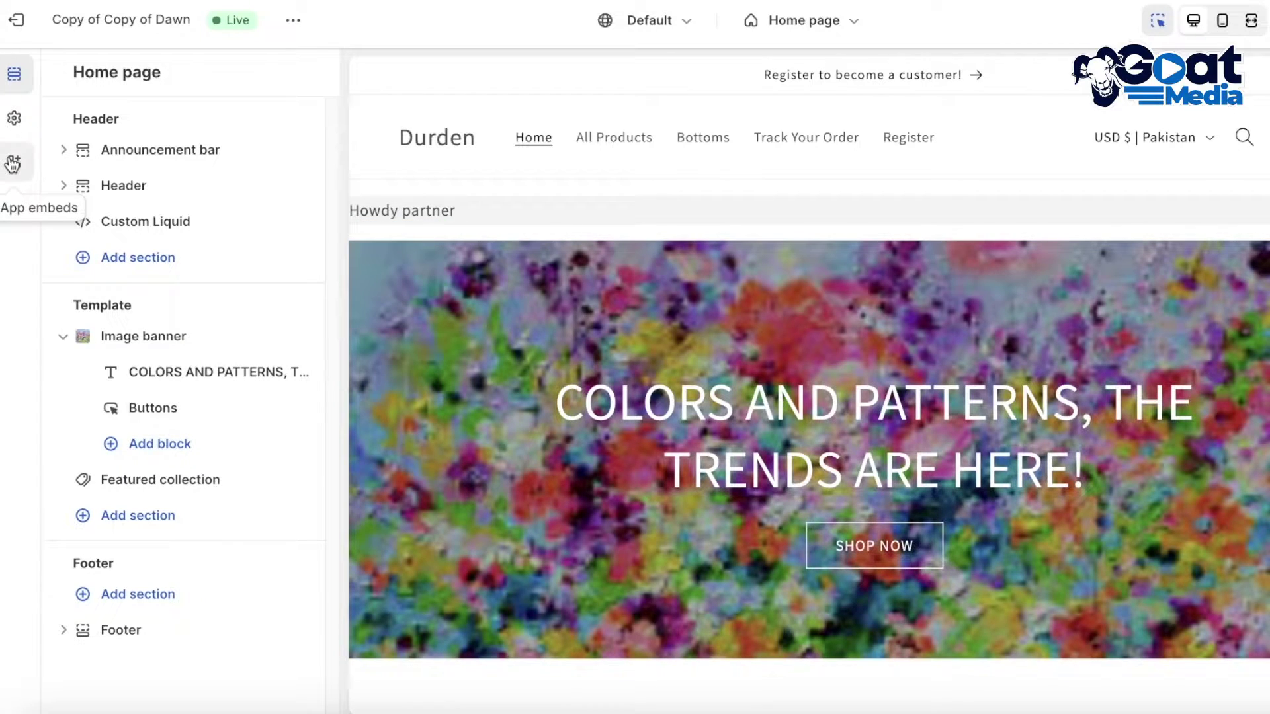
click(13, 164)
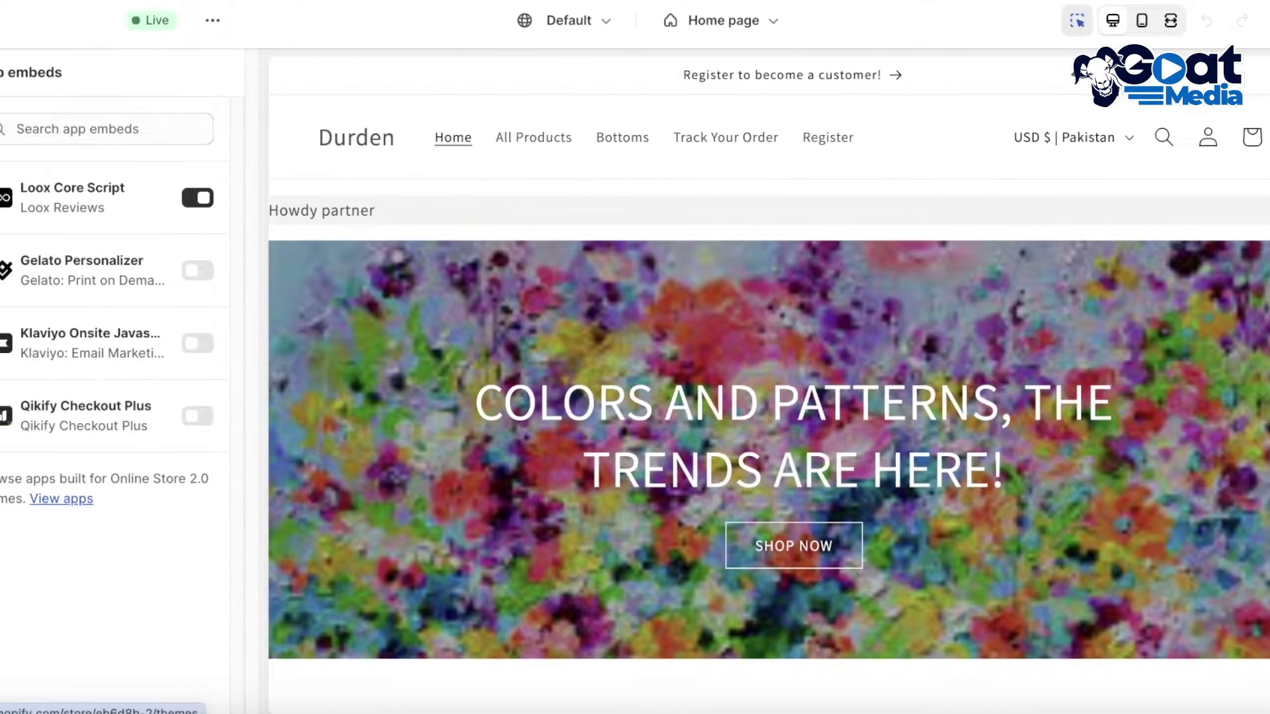
scroll(832, 330, down, 5)
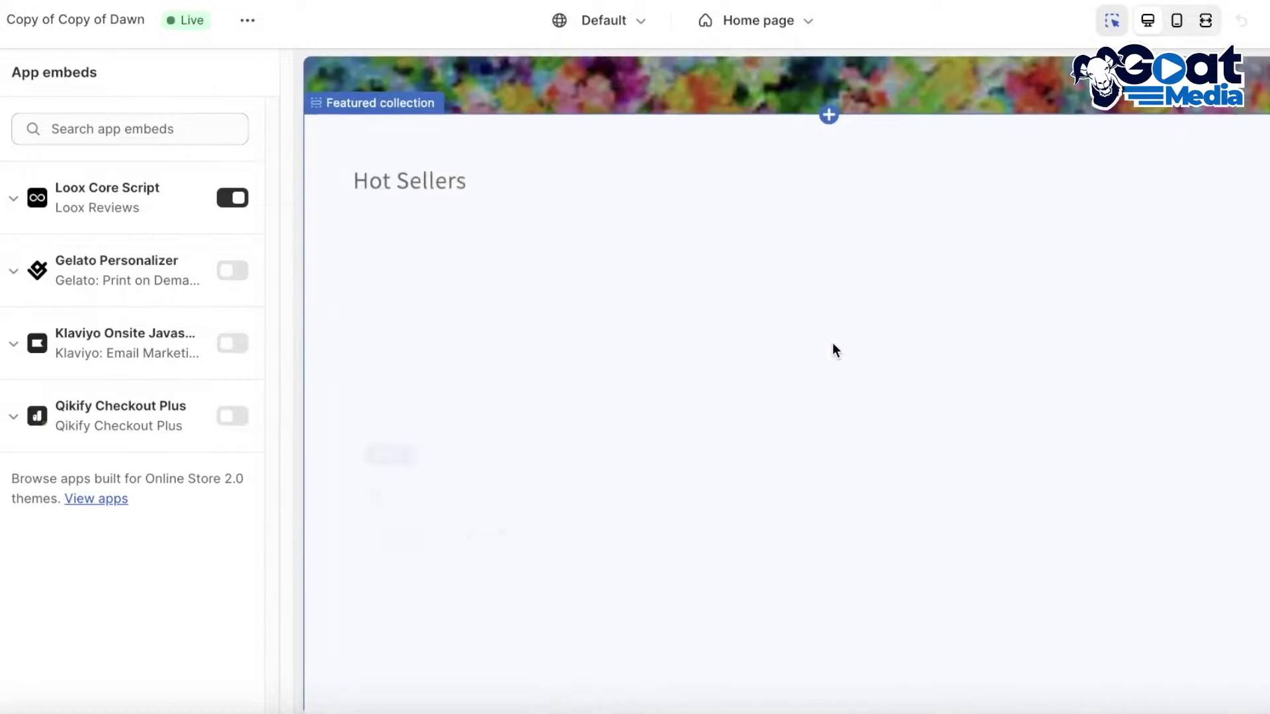
scroll(674, 278, up, 5)
scroll(672, 283, down, 5)
scroll(747, 317, up, 8)
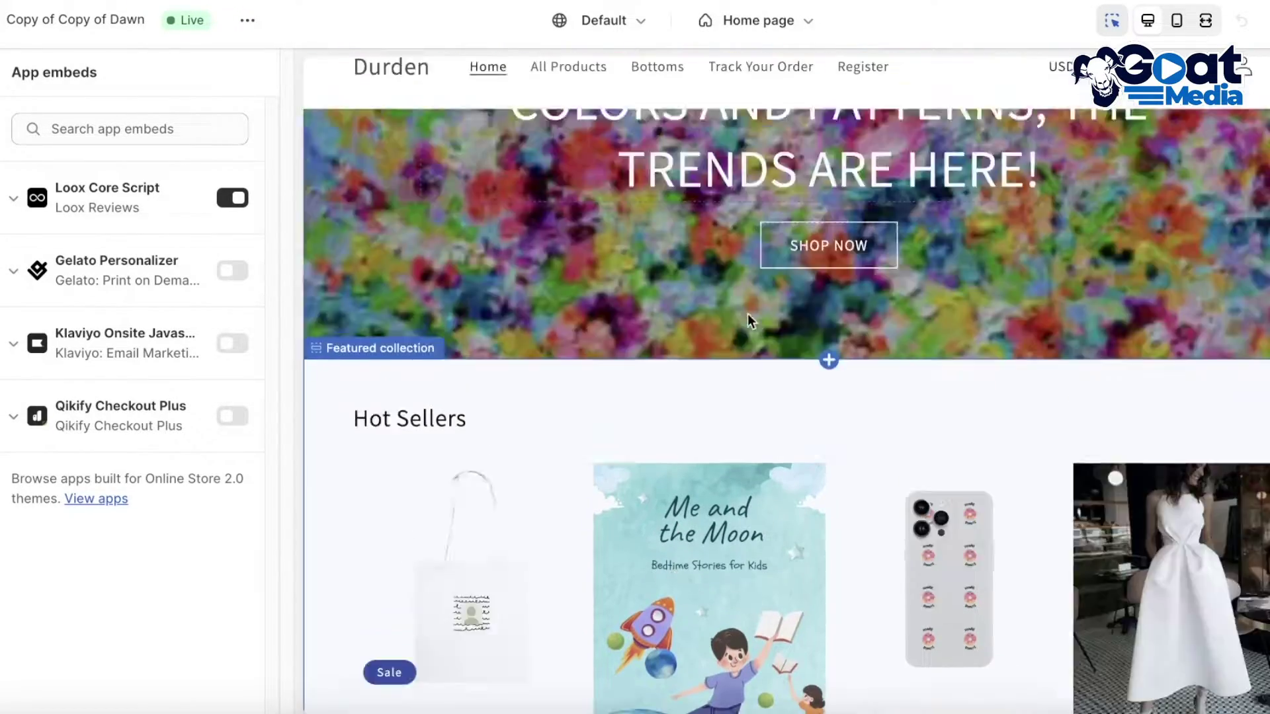
scroll(717, 170, down, 10)
scroll(708, 232, up, 5)
scroll(879, 264, up, 5)
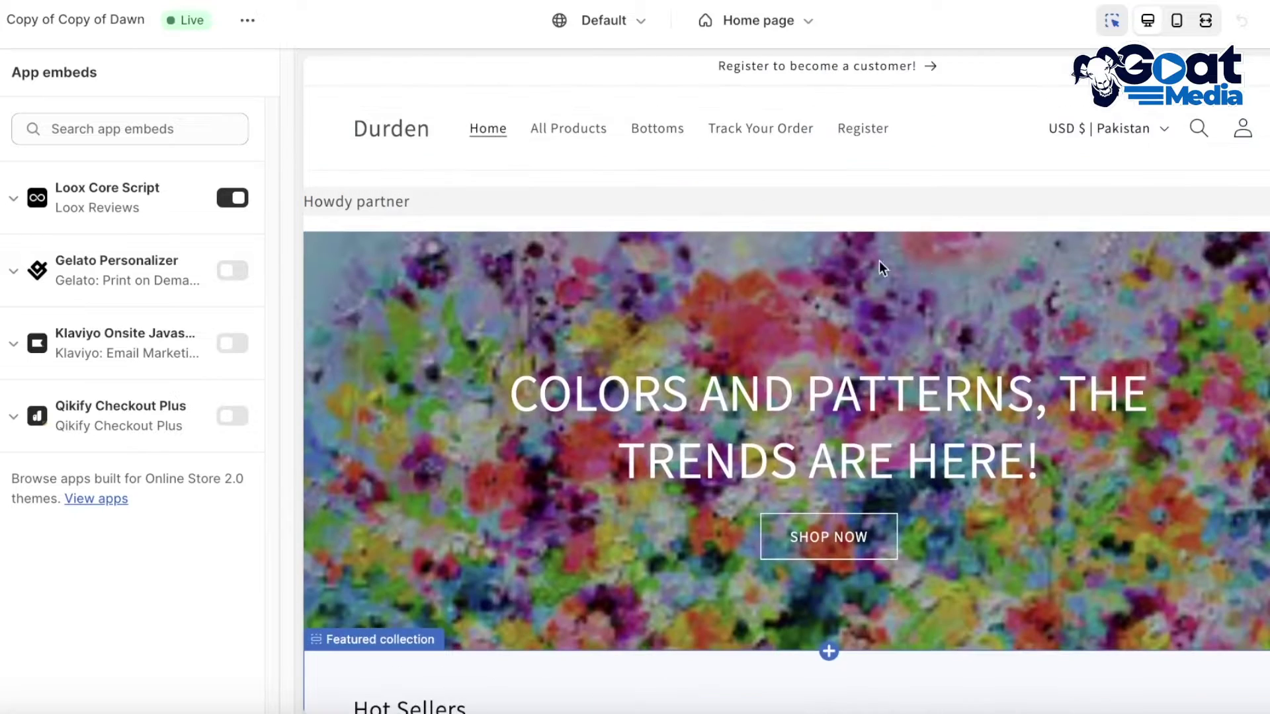
scroll(776, 242, down, 10)
scroll(824, 261, up, 10)
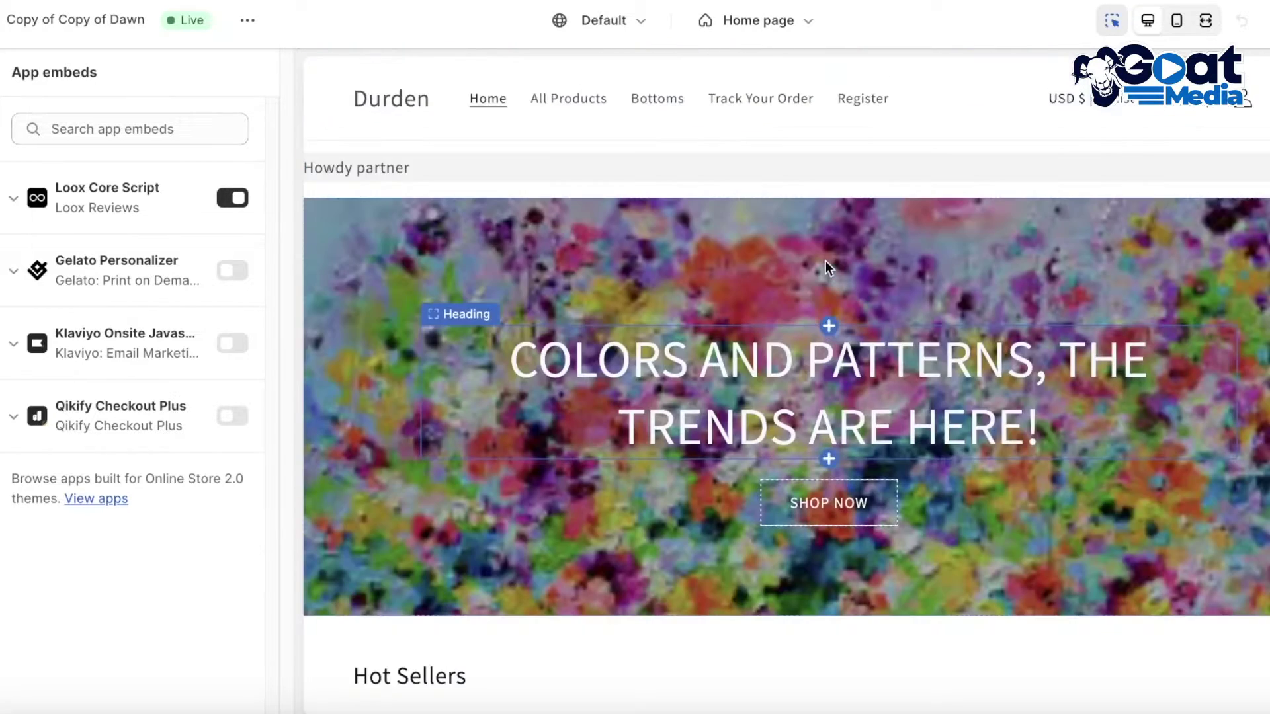
click(732, 27)
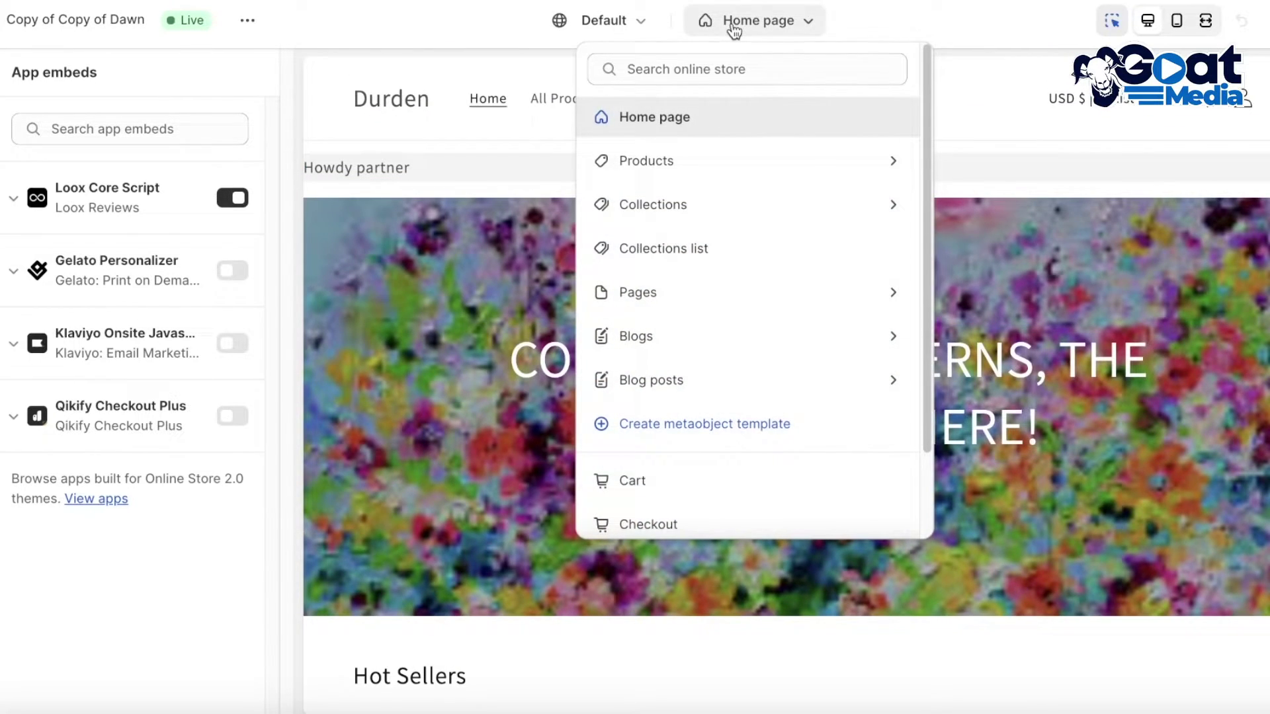
click(1166, 288)
click(808, 20)
click(701, 160)
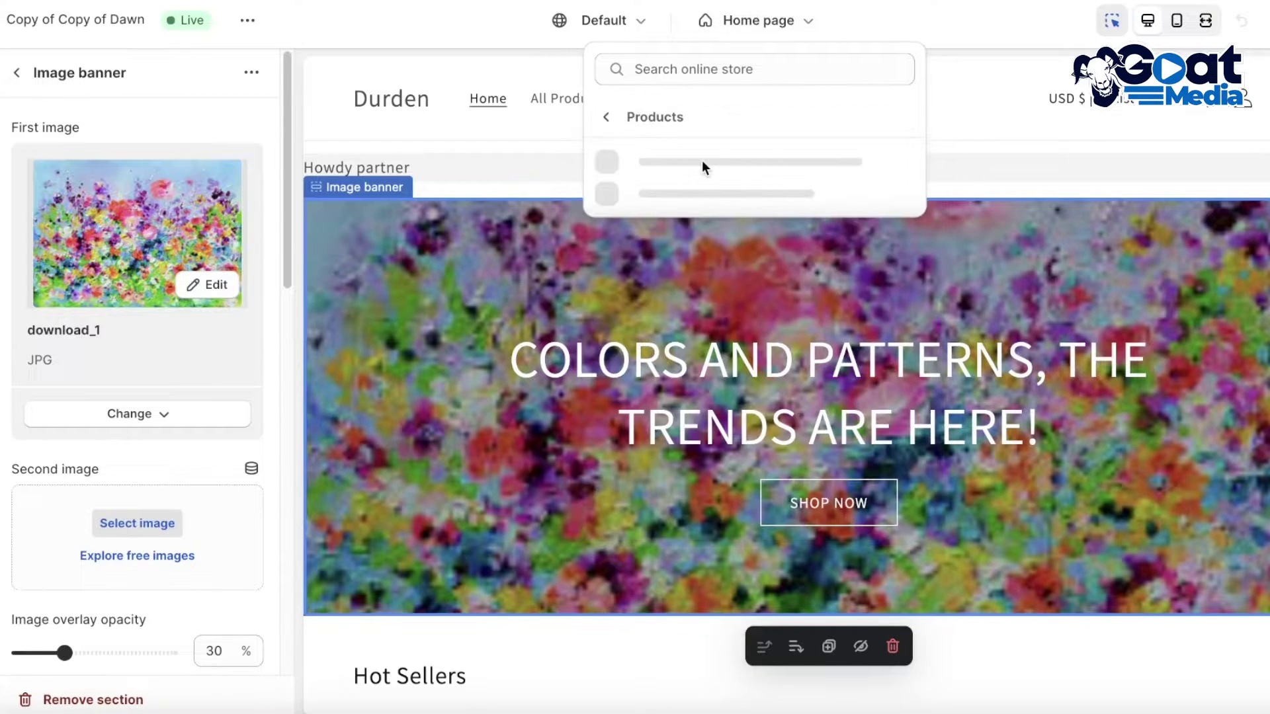
click(752, 31)
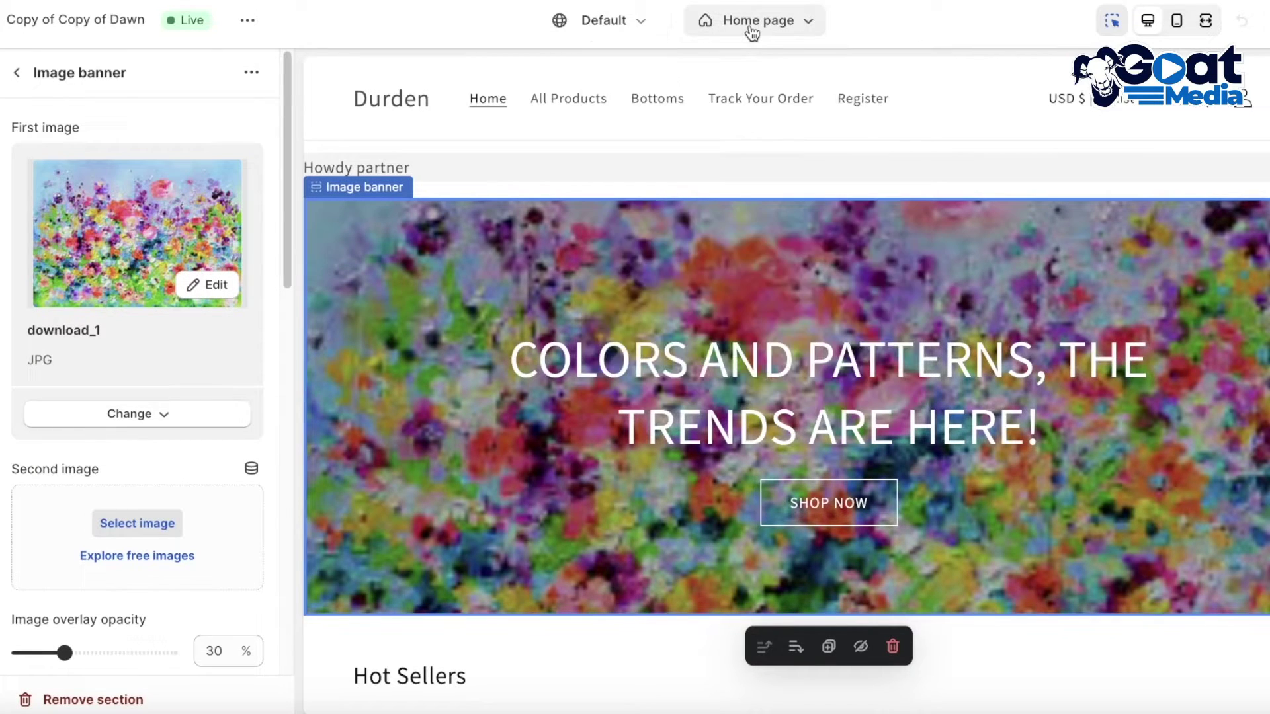
click(752, 31)
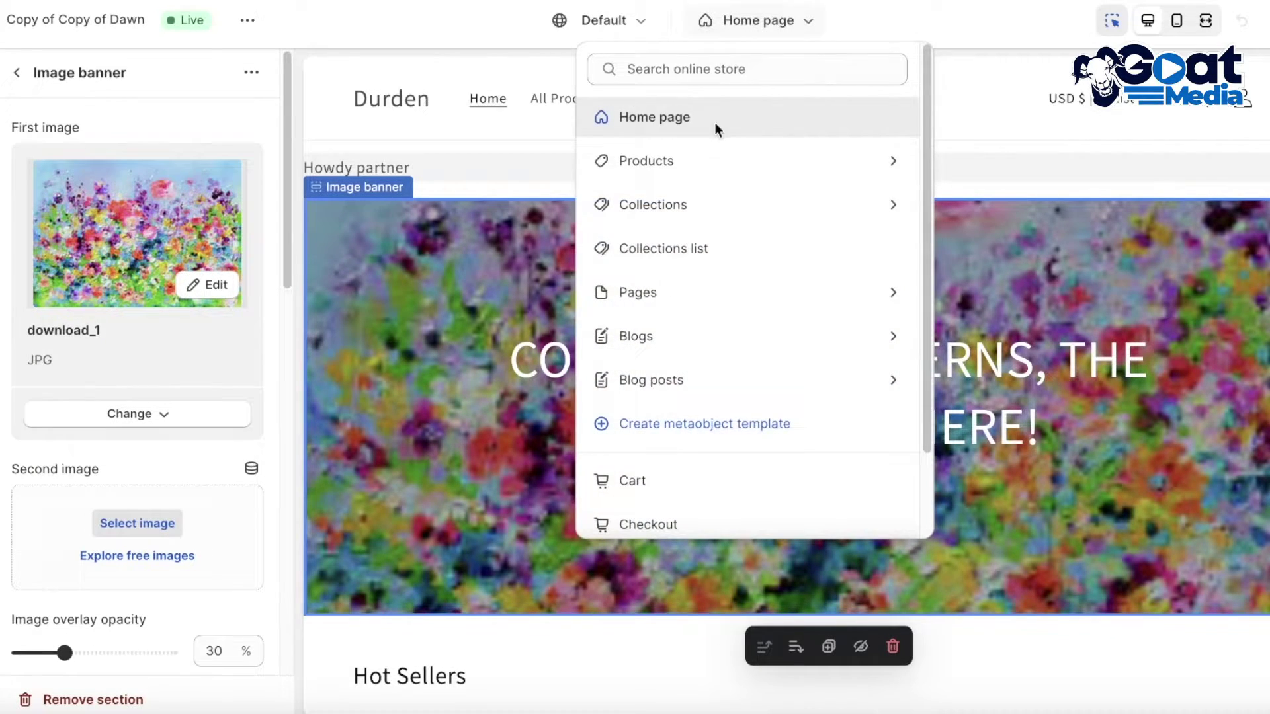
click(684, 162)
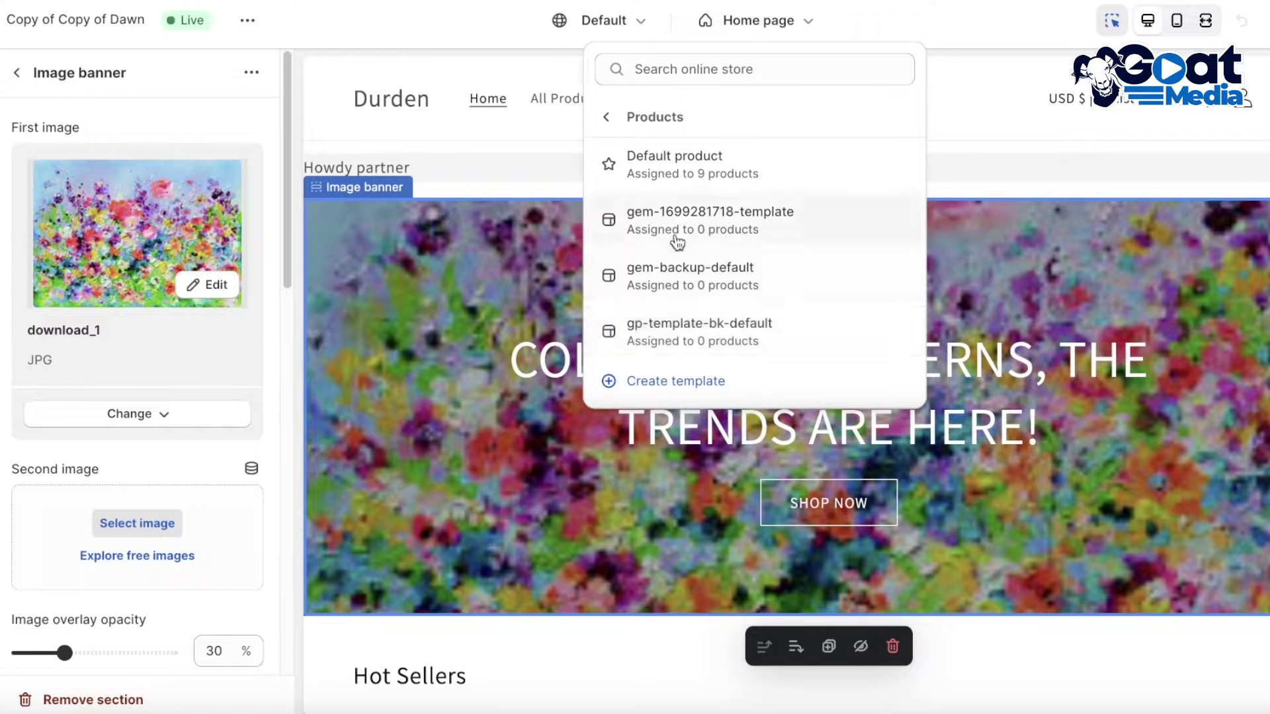
click(685, 213)
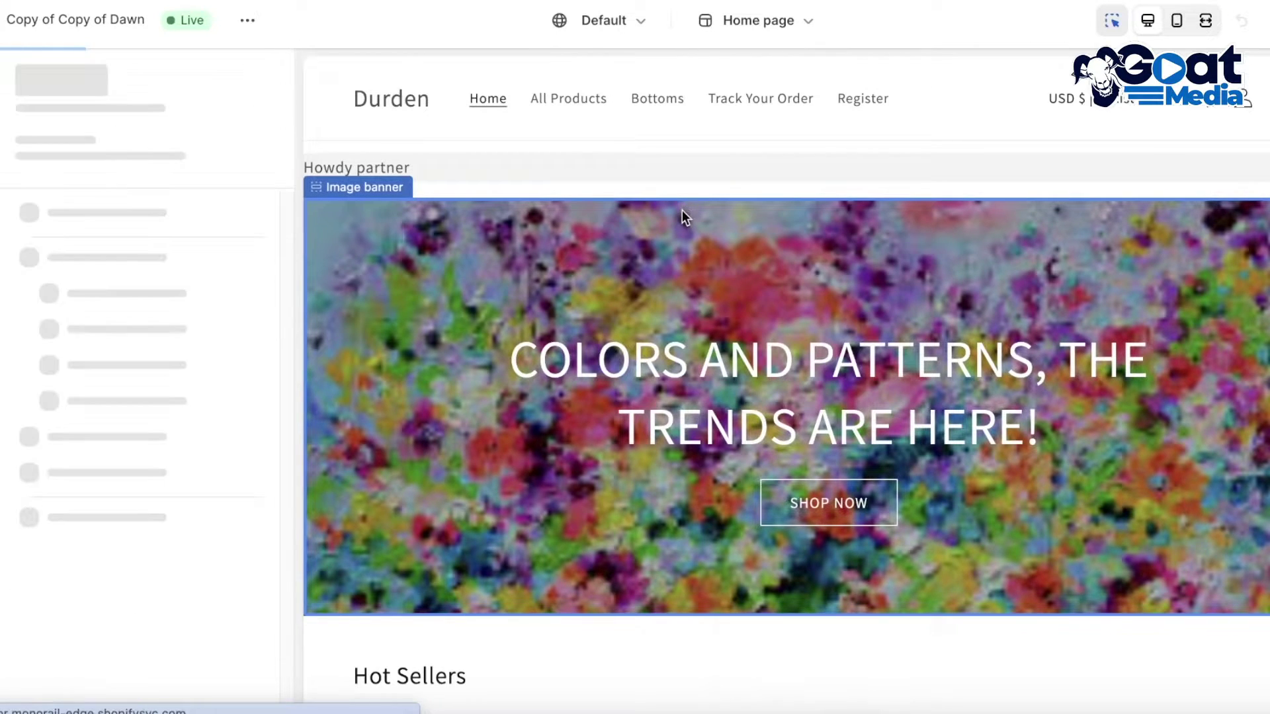
Step: Look over the Sample Tshirt preview, its product blocks and the two Apps sections
scroll(1232, 416, down, 10)
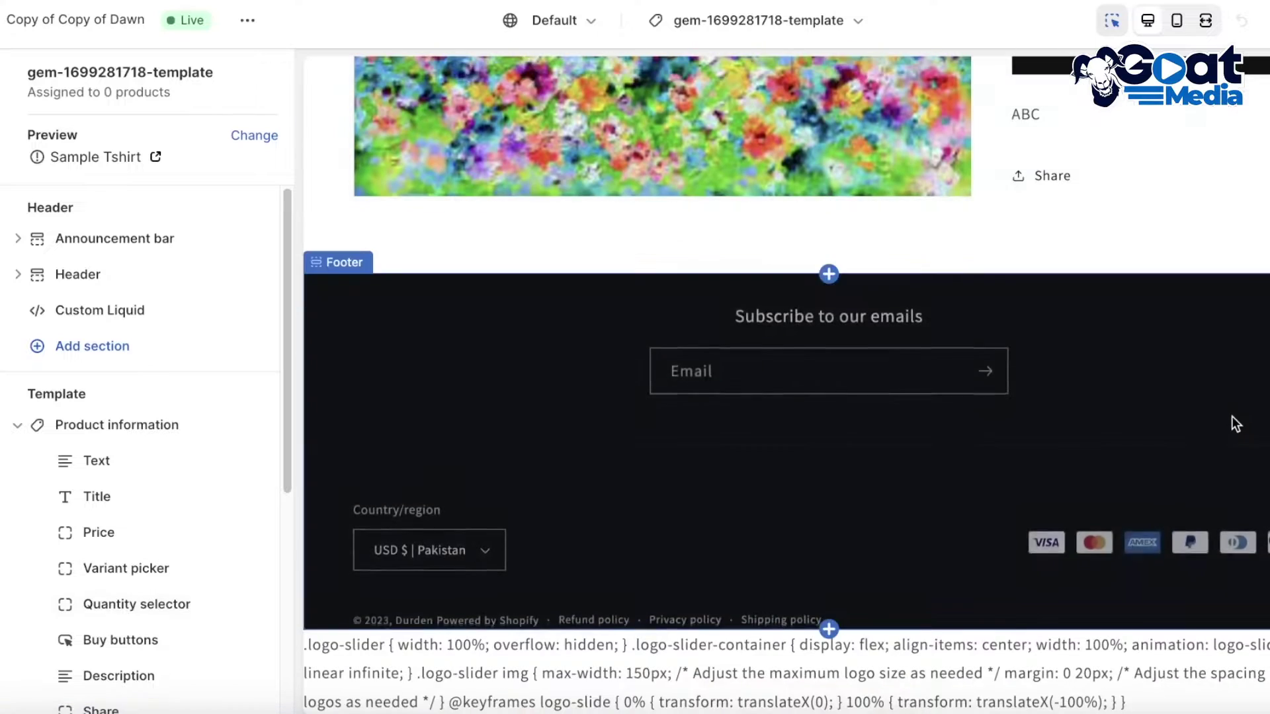
scroll(1207, 415, up, 3)
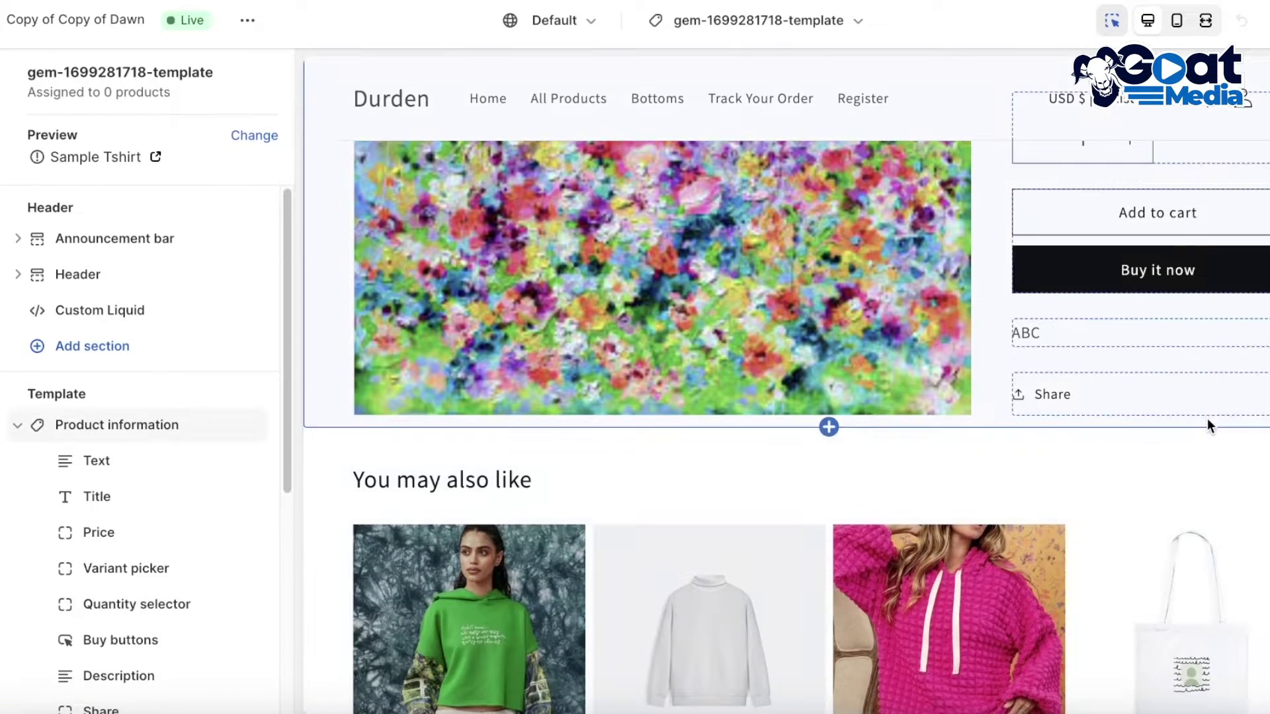
scroll(1181, 439, up, 5)
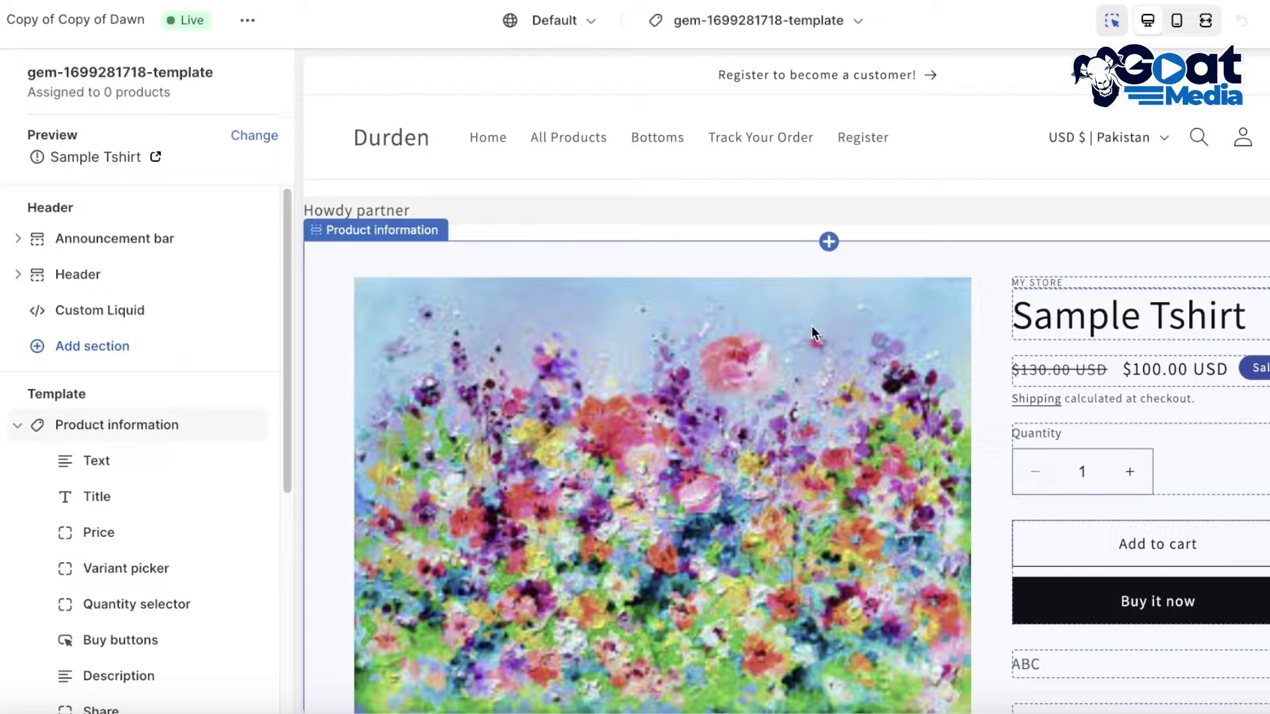
scroll(823, 341, down, 3)
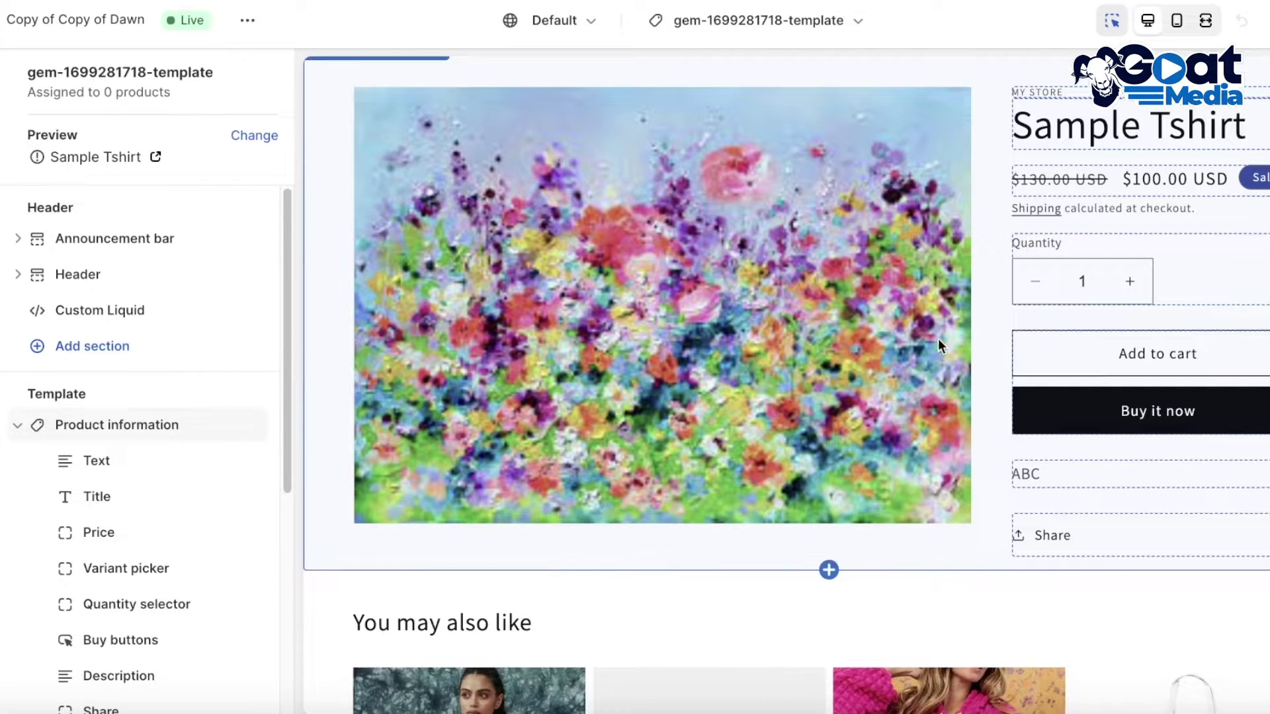
scroll(937, 338, up, 2)
scroll(675, 379, down, 3)
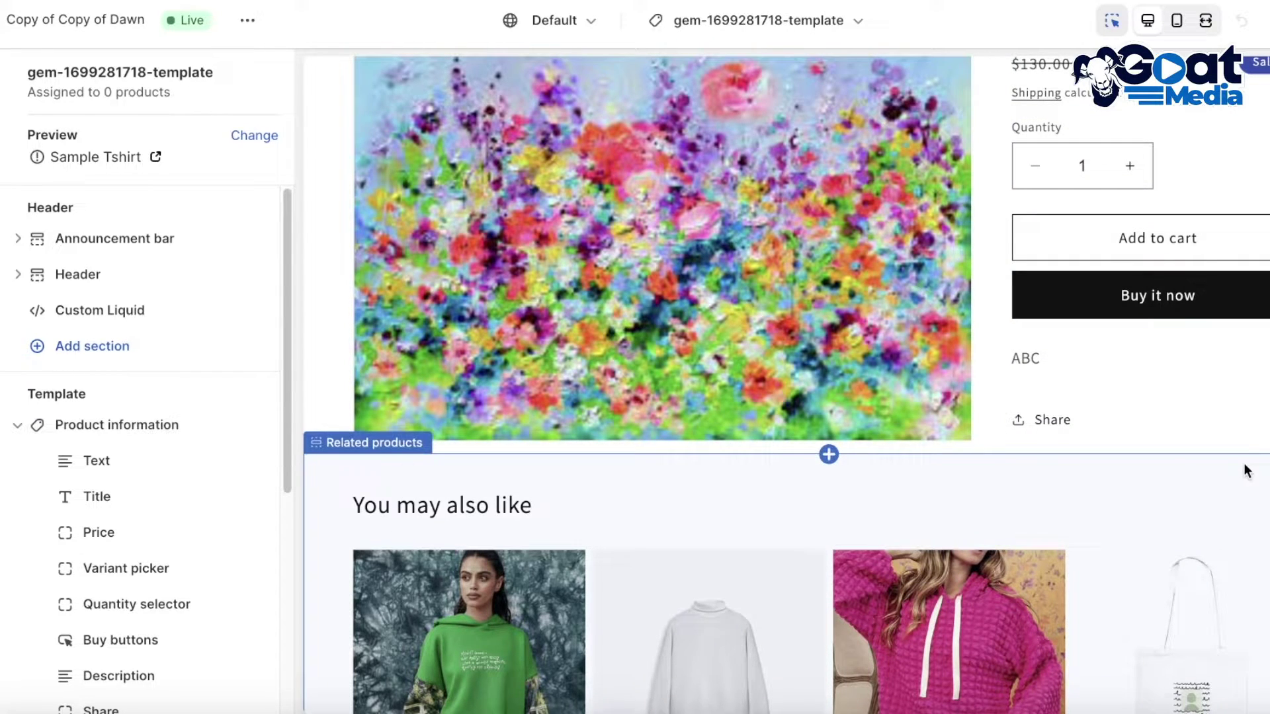
scroll(1243, 462, up, 3)
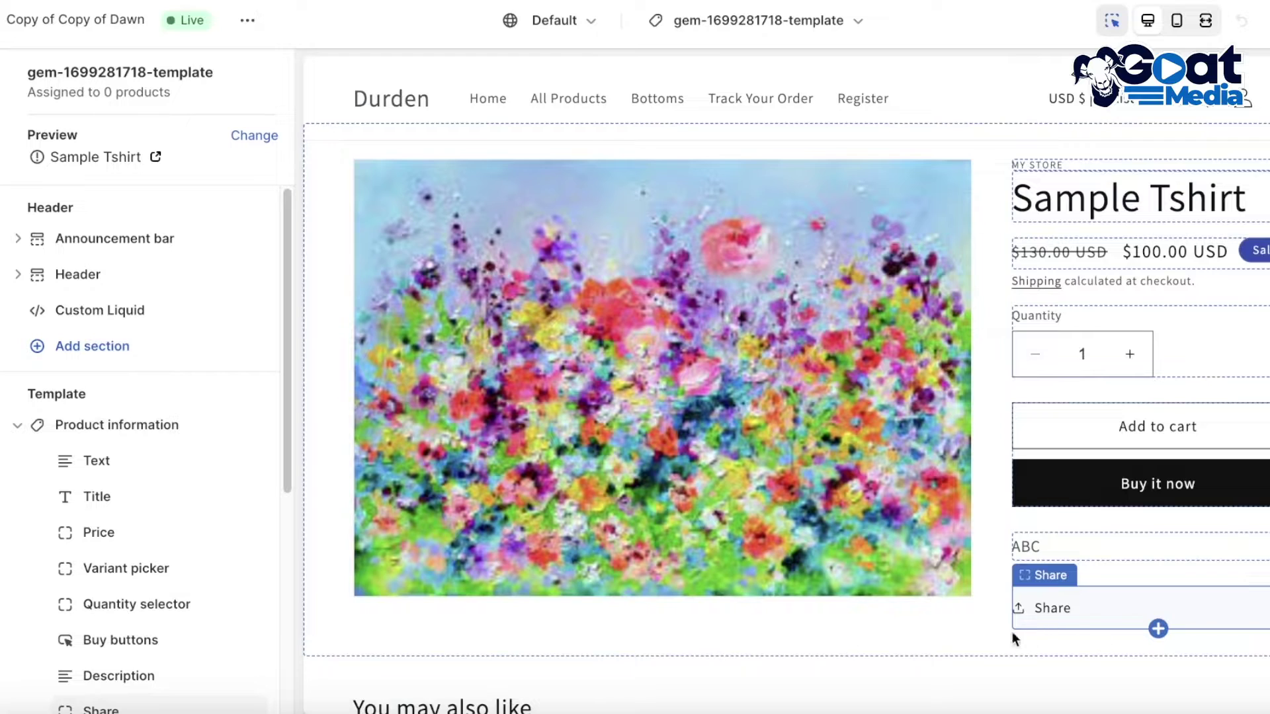
scroll(641, 605, down, 1)
scroll(116, 360, down, 1)
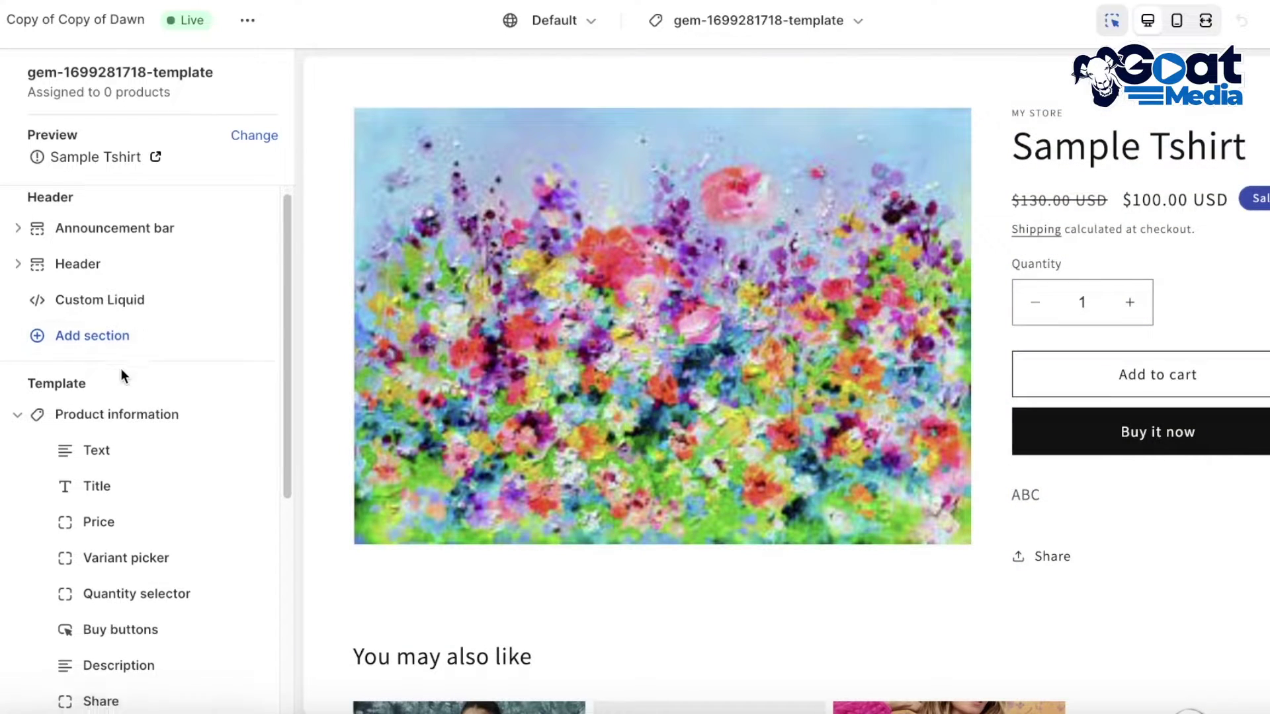
scroll(122, 372, down, 5)
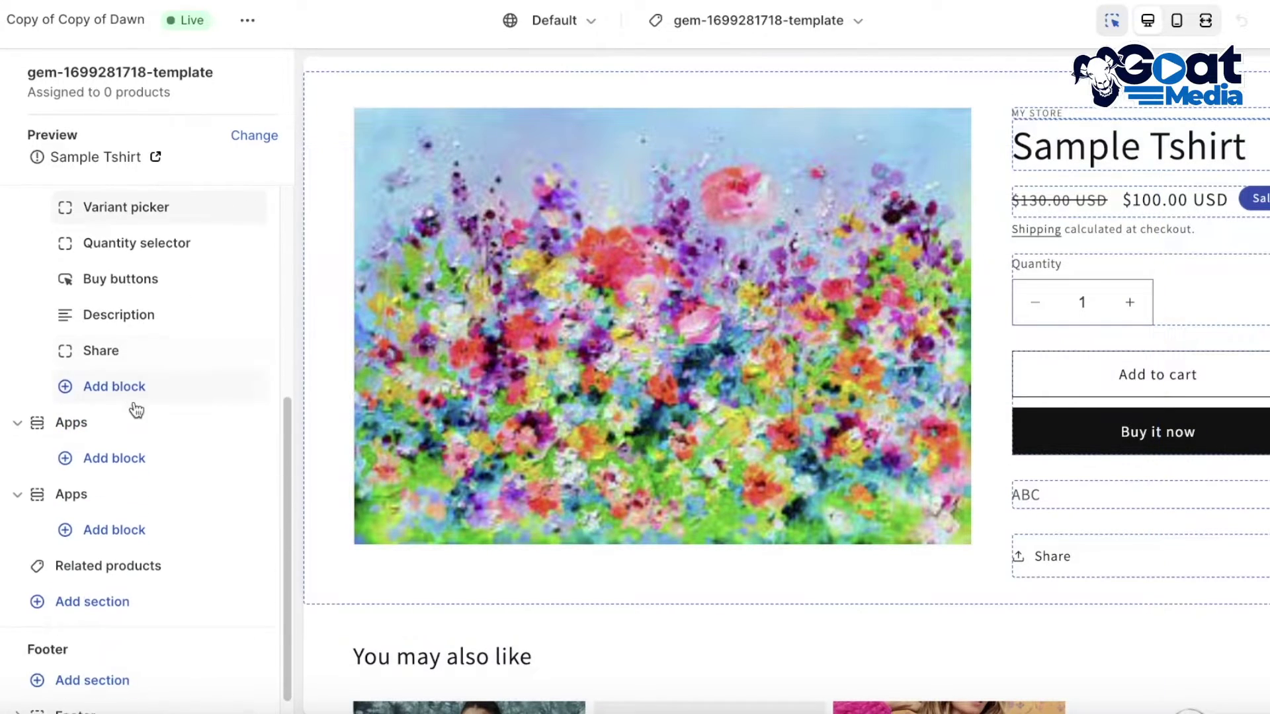
Step: Delete both empty Apps sections and add the Loox Product Reviews Widget section
click(220, 420)
click(225, 460)
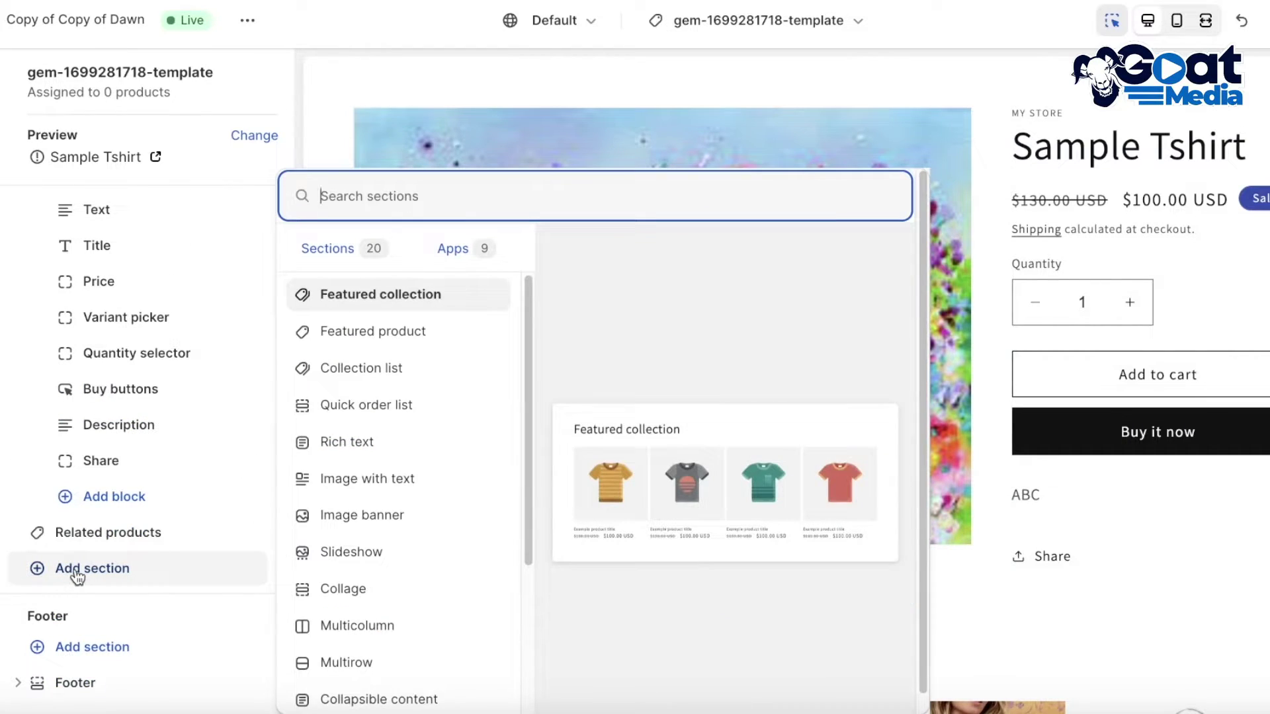
click(462, 251)
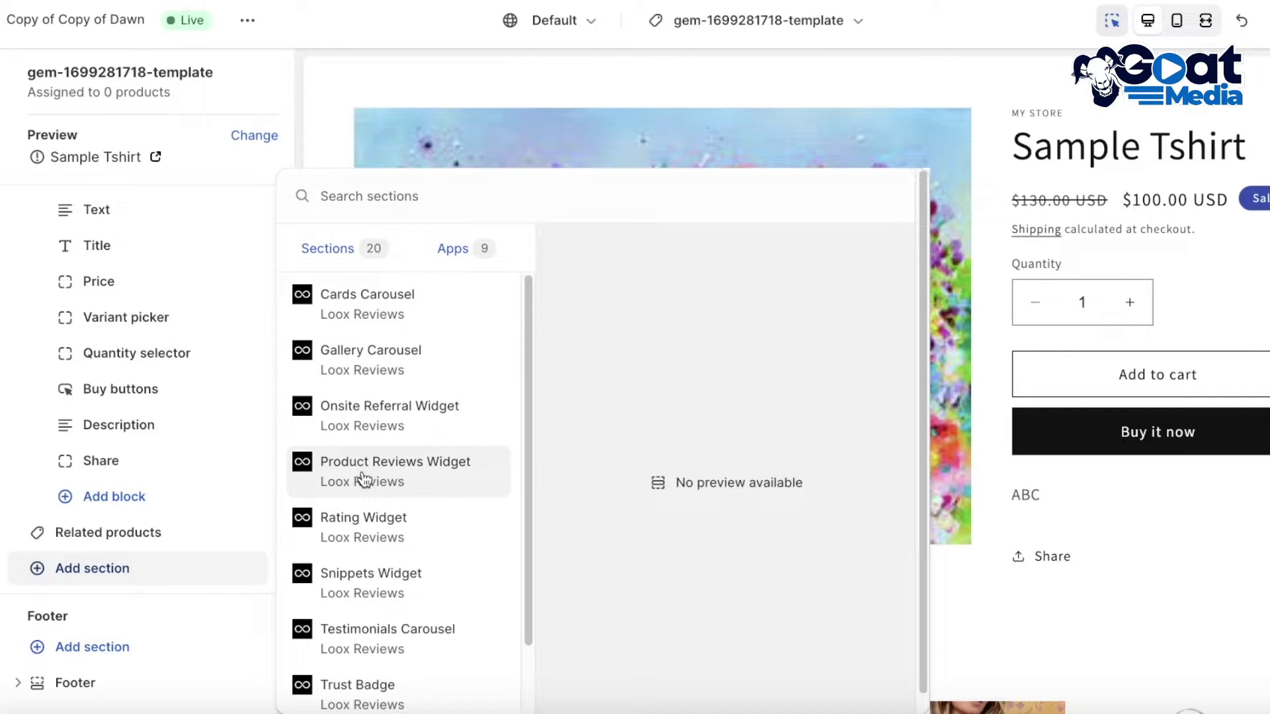
click(415, 477)
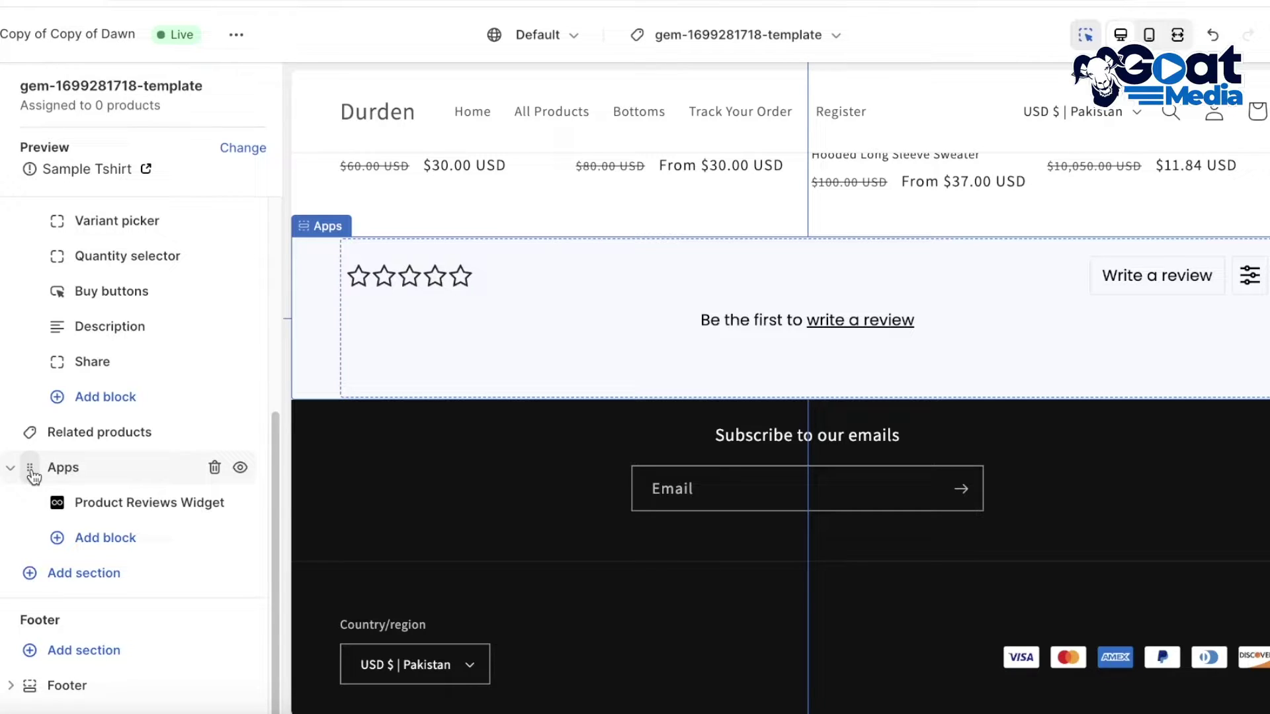
Step: Move the reviews section above Related products, beneath the product details
drag(33, 476, 54, 429)
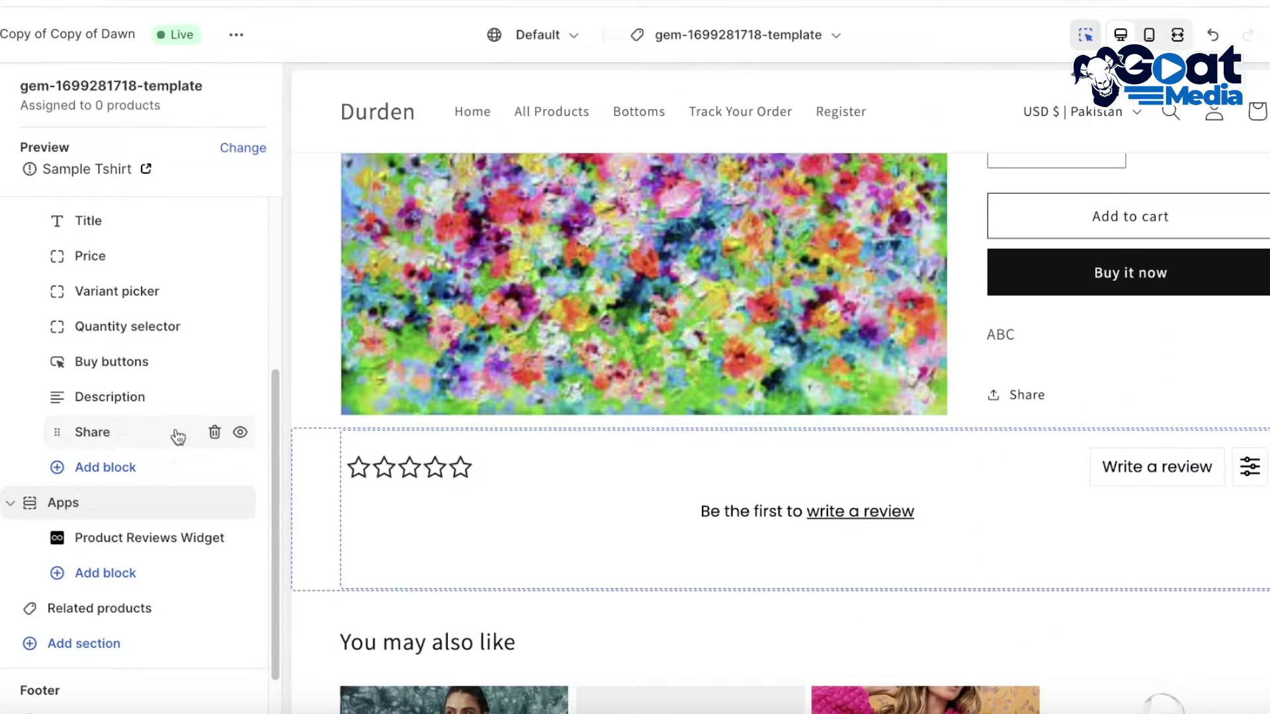
click(863, 512)
scroll(1018, 339, down, 3)
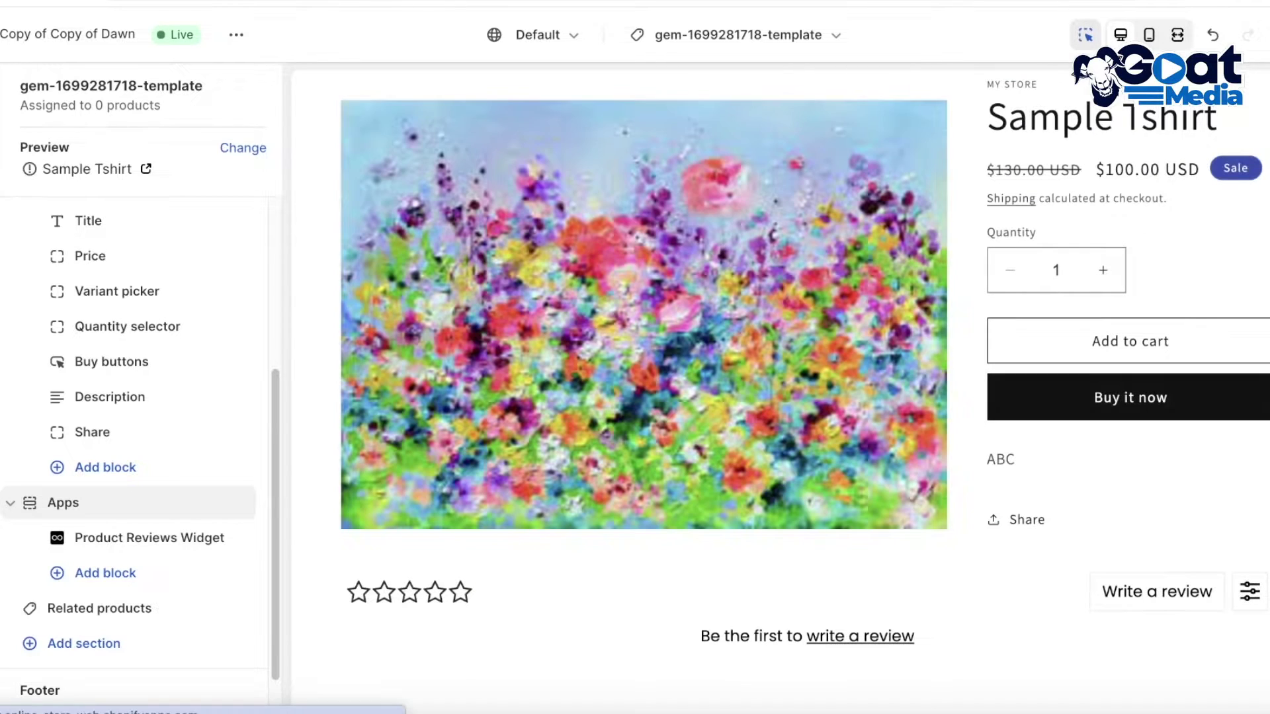
scroll(655, 323, down, 2)
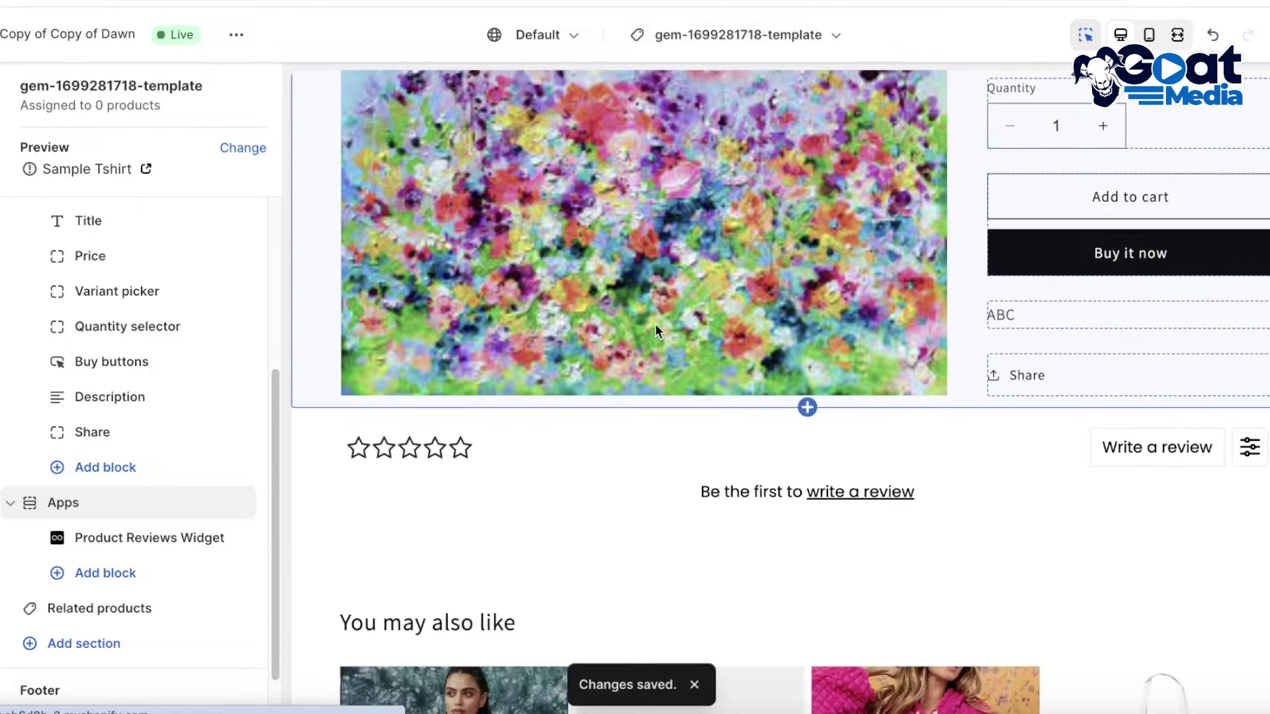
click(103, 573)
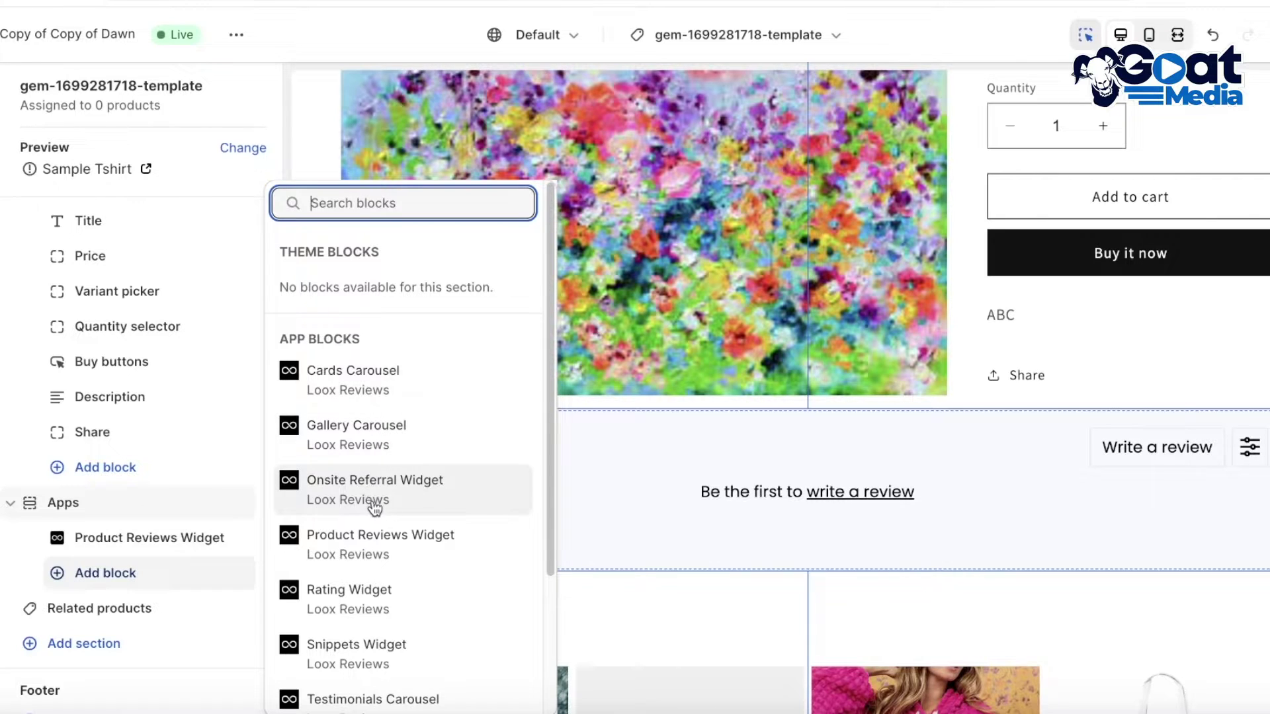
scroll(414, 595, down, 3)
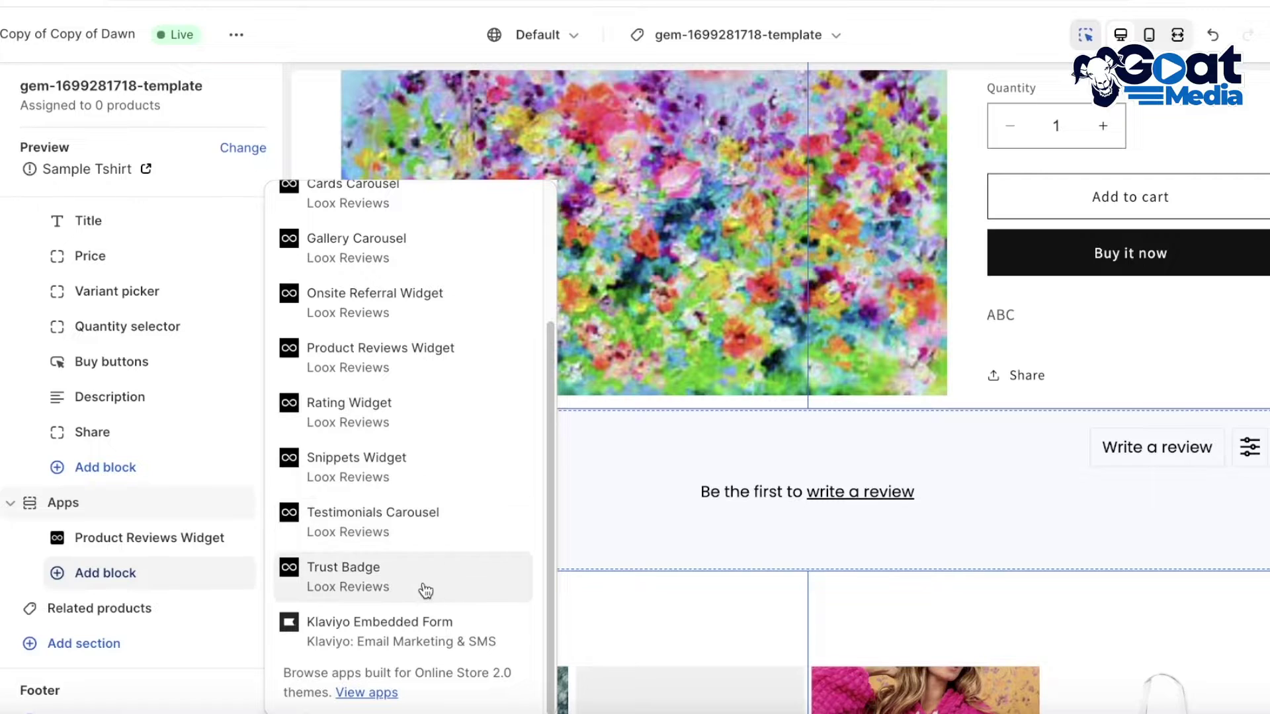
click(738, 555)
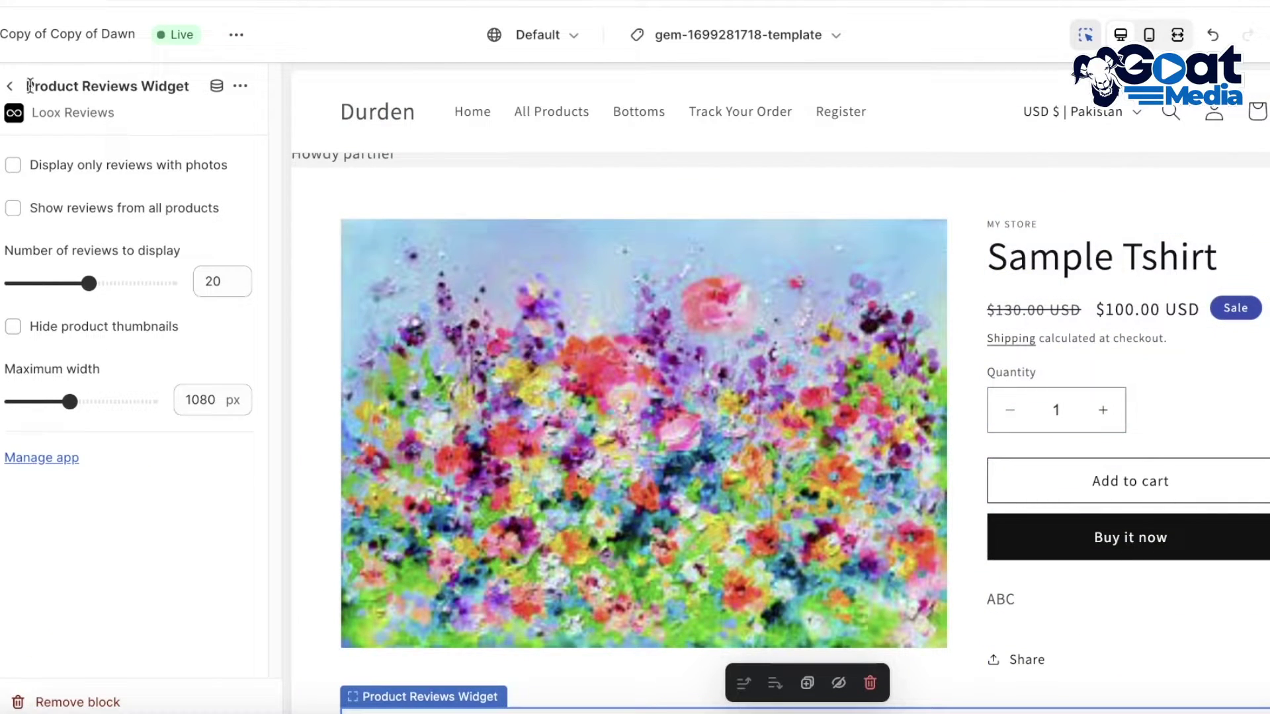
click(20, 87)
scroll(133, 391, up, 3)
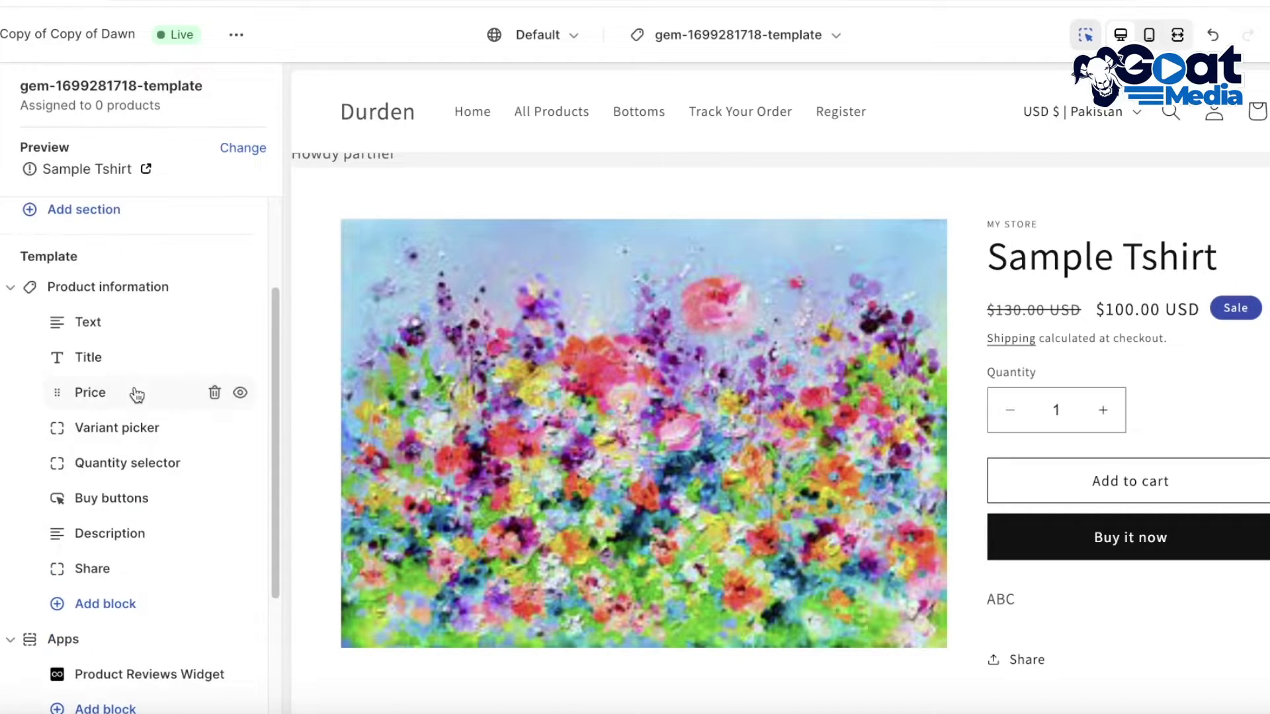
click(30, 286)
click(9, 287)
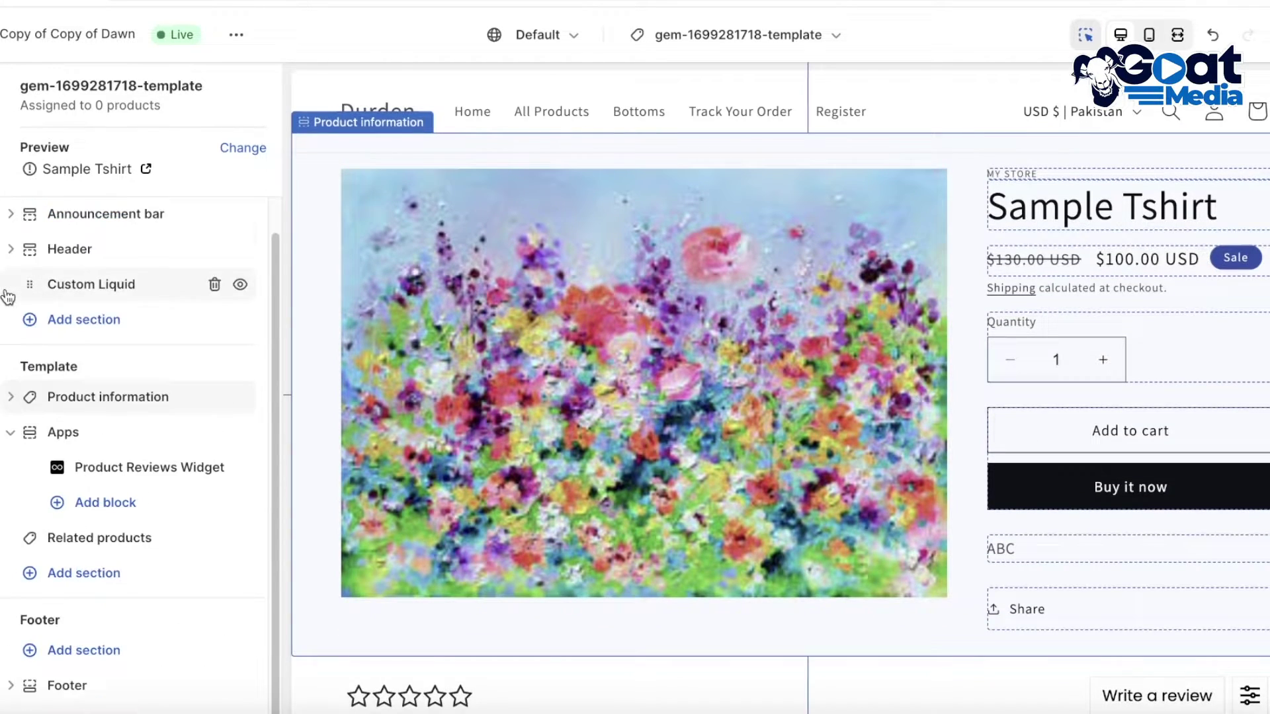
click(13, 397)
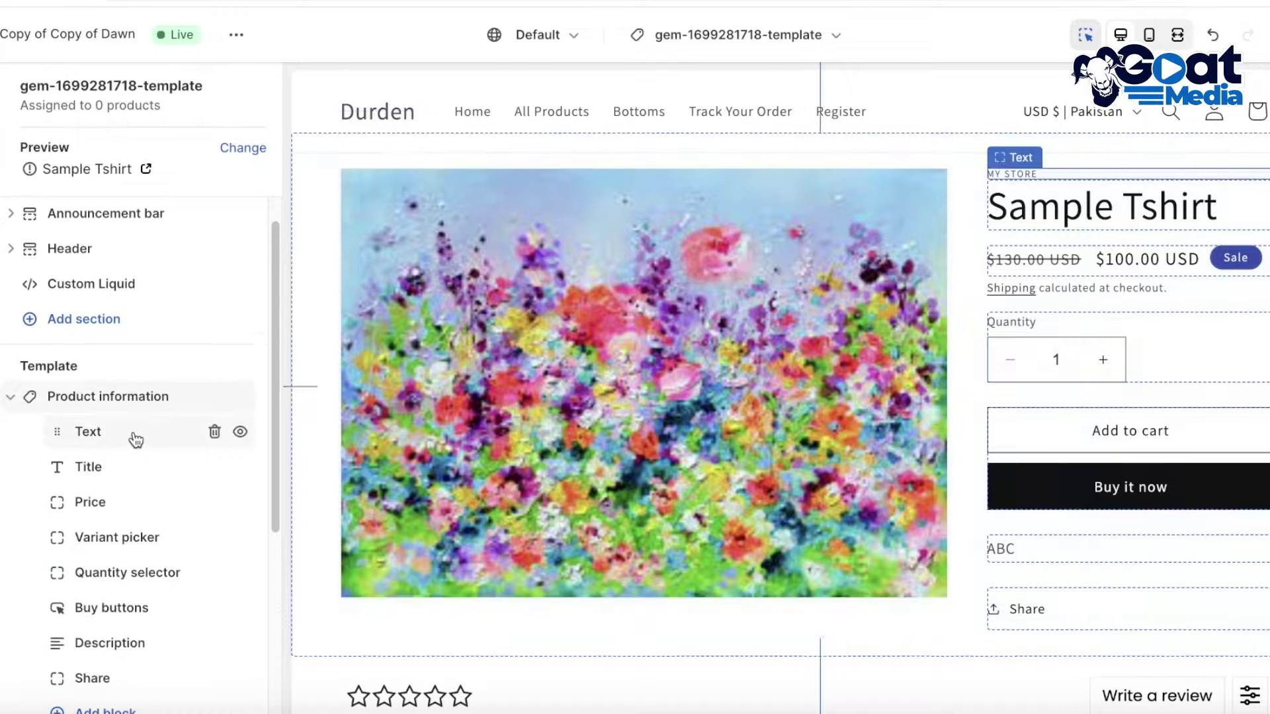
scroll(105, 607, down, 1)
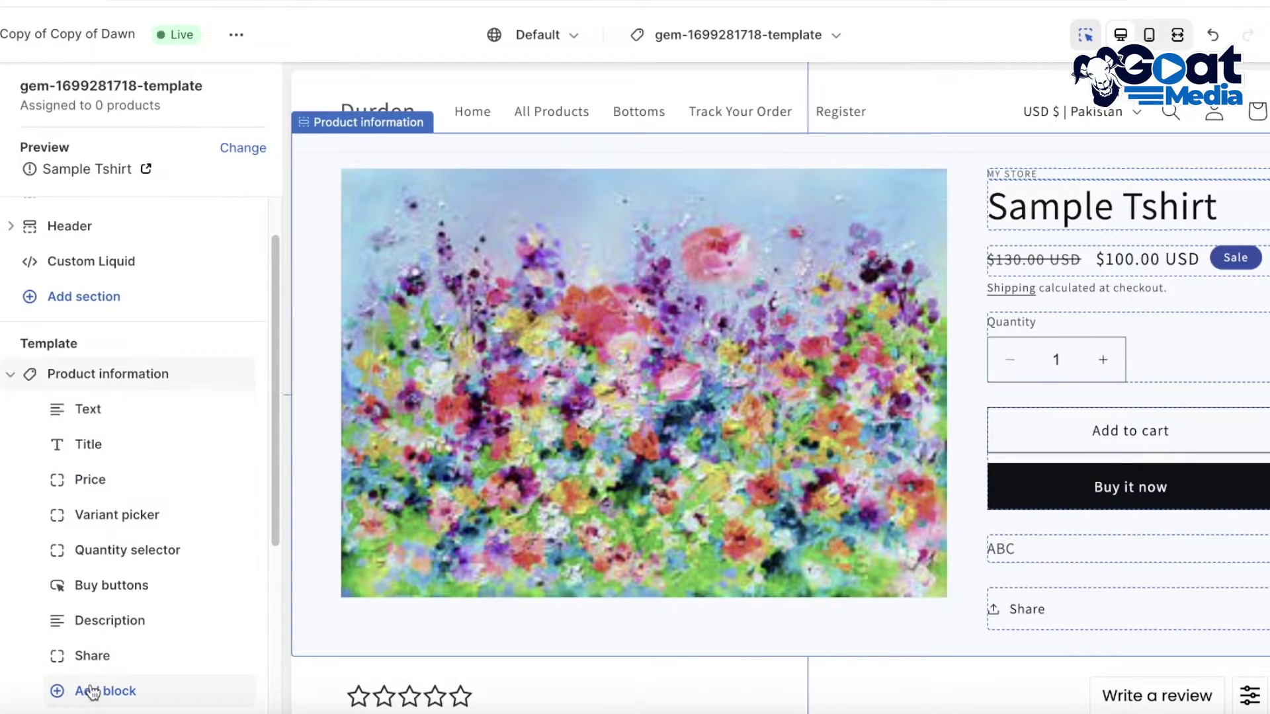
scroll(93, 691, down, 1)
scroll(93, 691, down, 1)
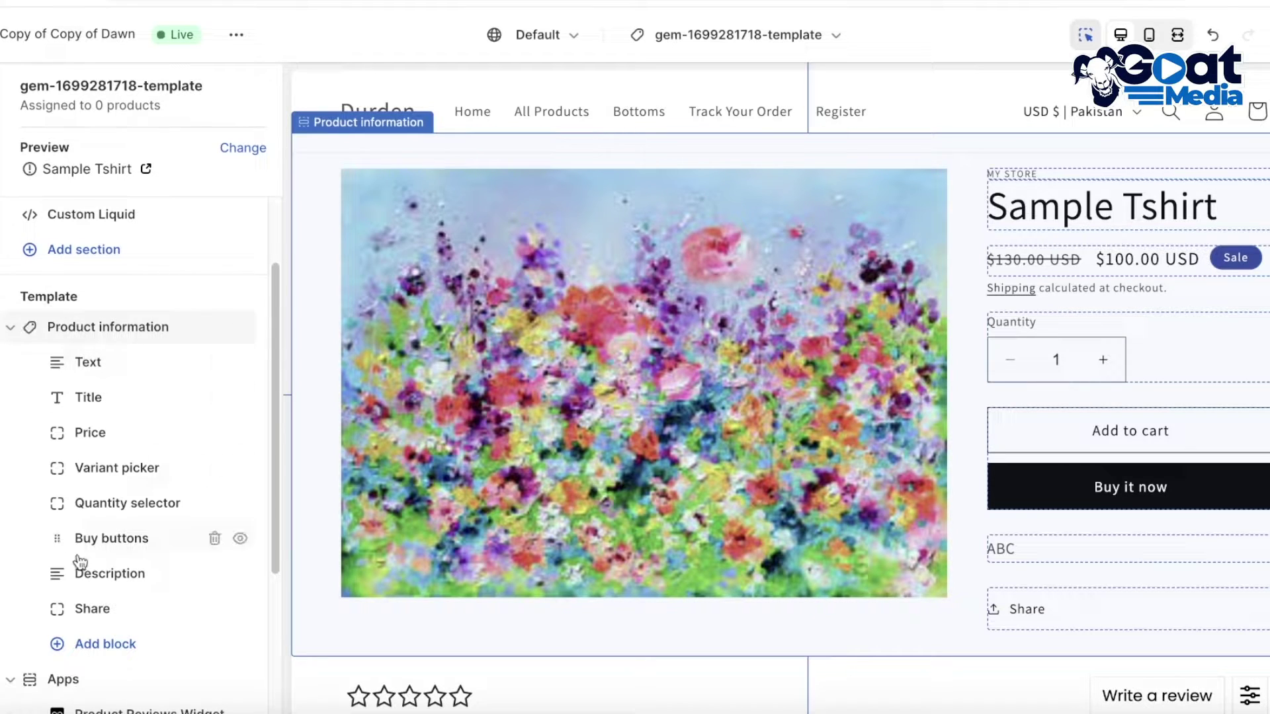
Step: Add the Loox Reviews Rating Widget block to the product information
click(59, 644)
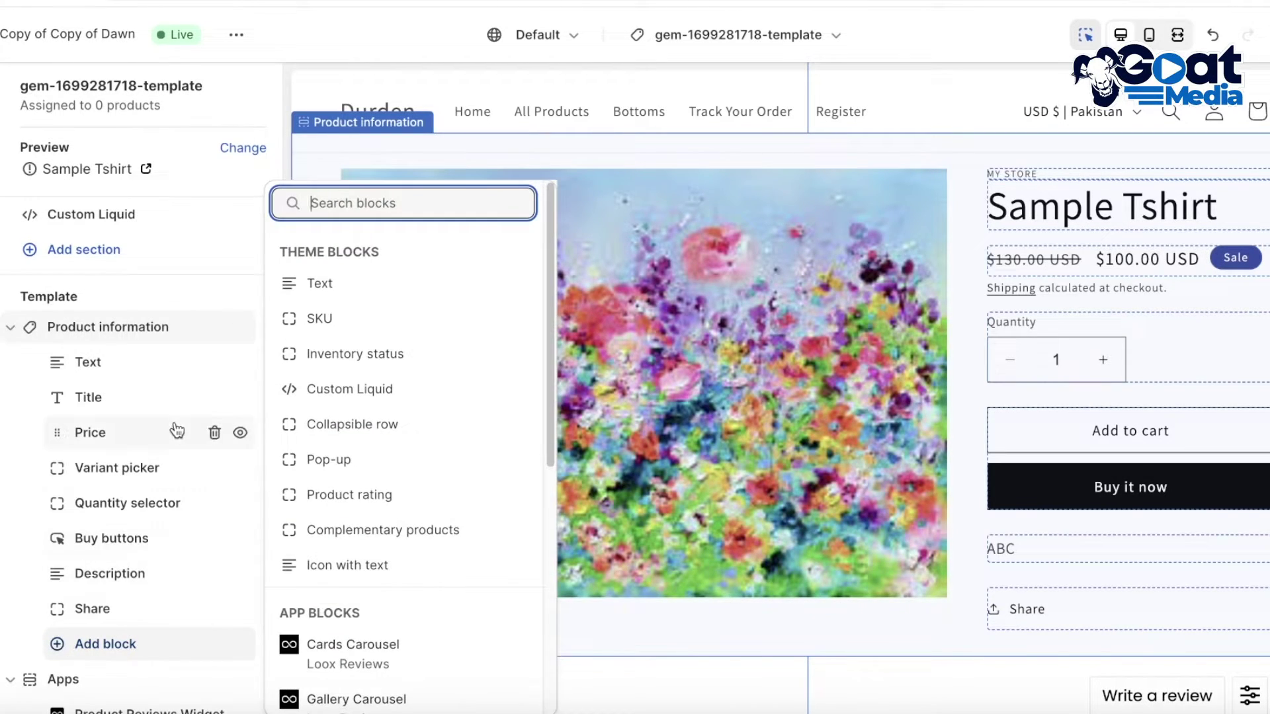
scroll(462, 331, down, 5)
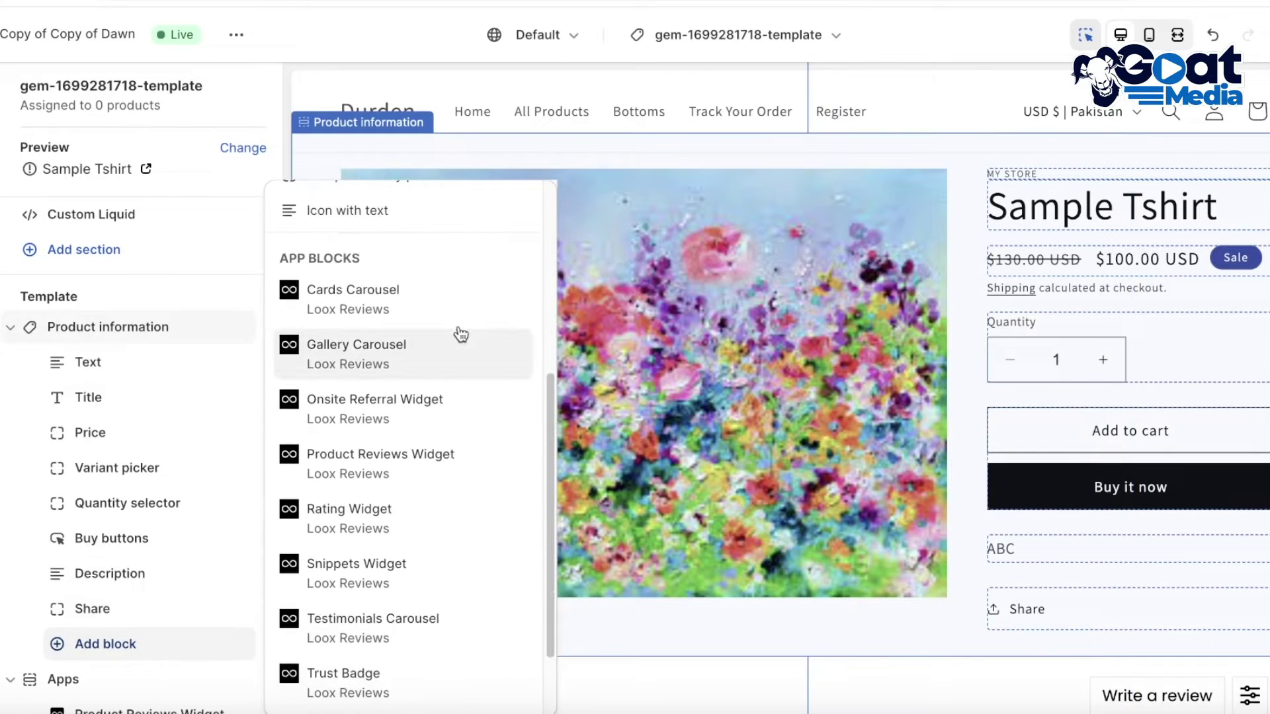
click(323, 520)
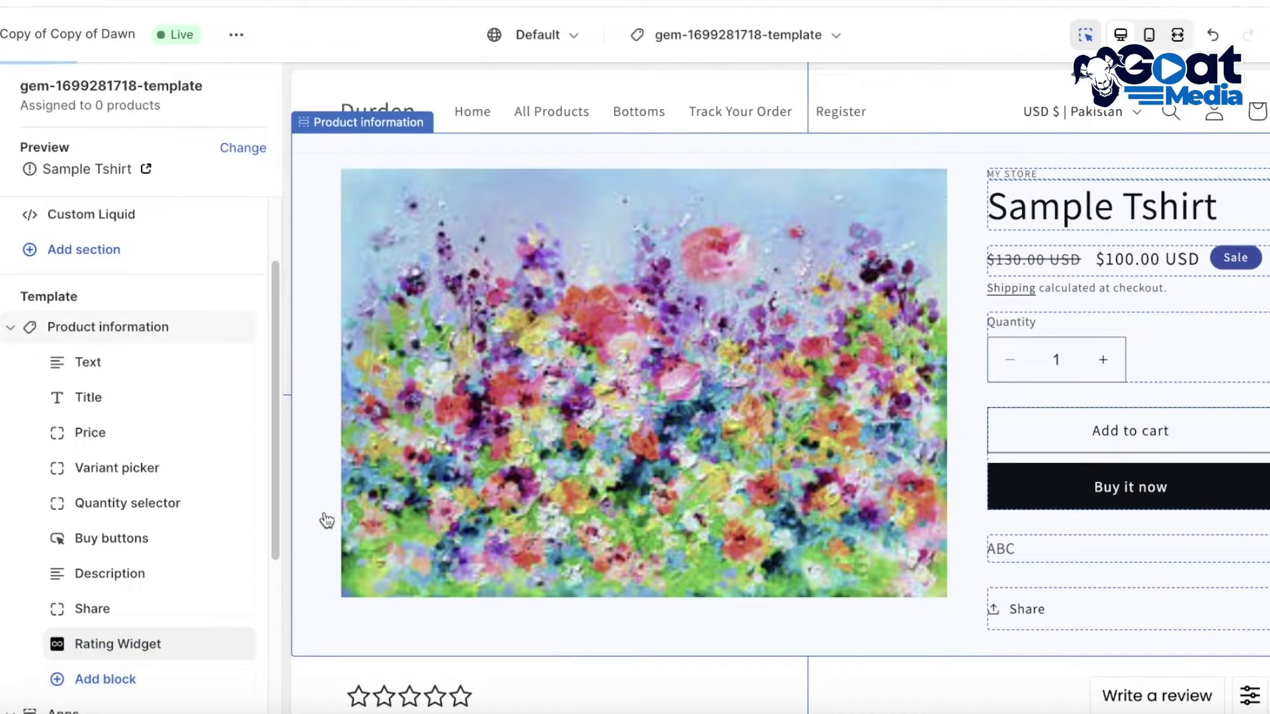
Step: Move the Rating Widget block up to sit directly under the product Title
scroll(323, 513, down, 4)
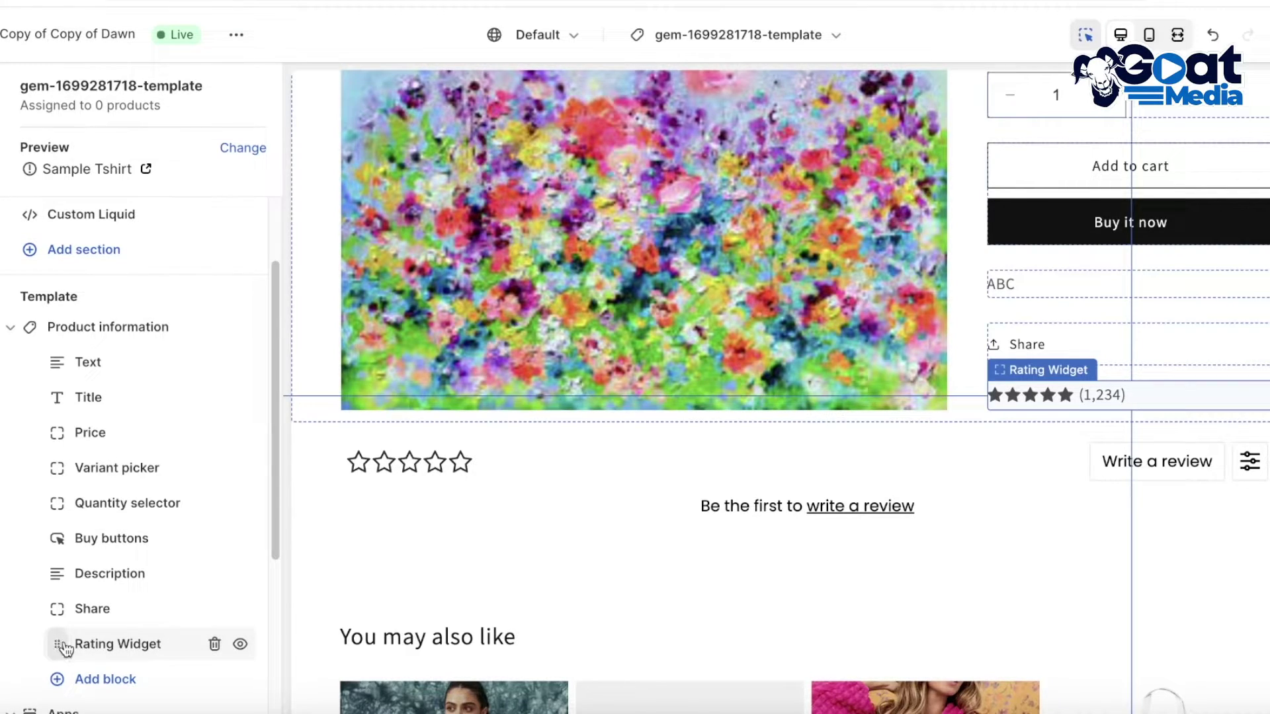
drag(63, 645, 77, 391)
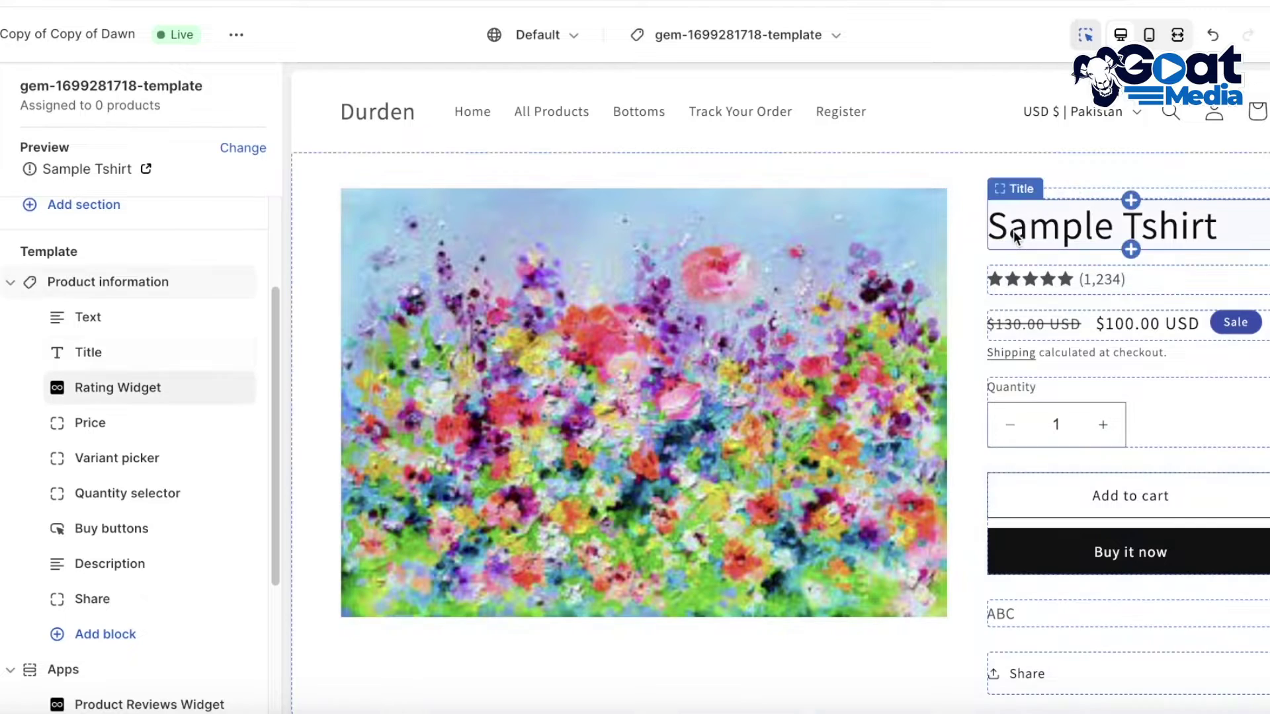
scroll(815, 375, down, 7)
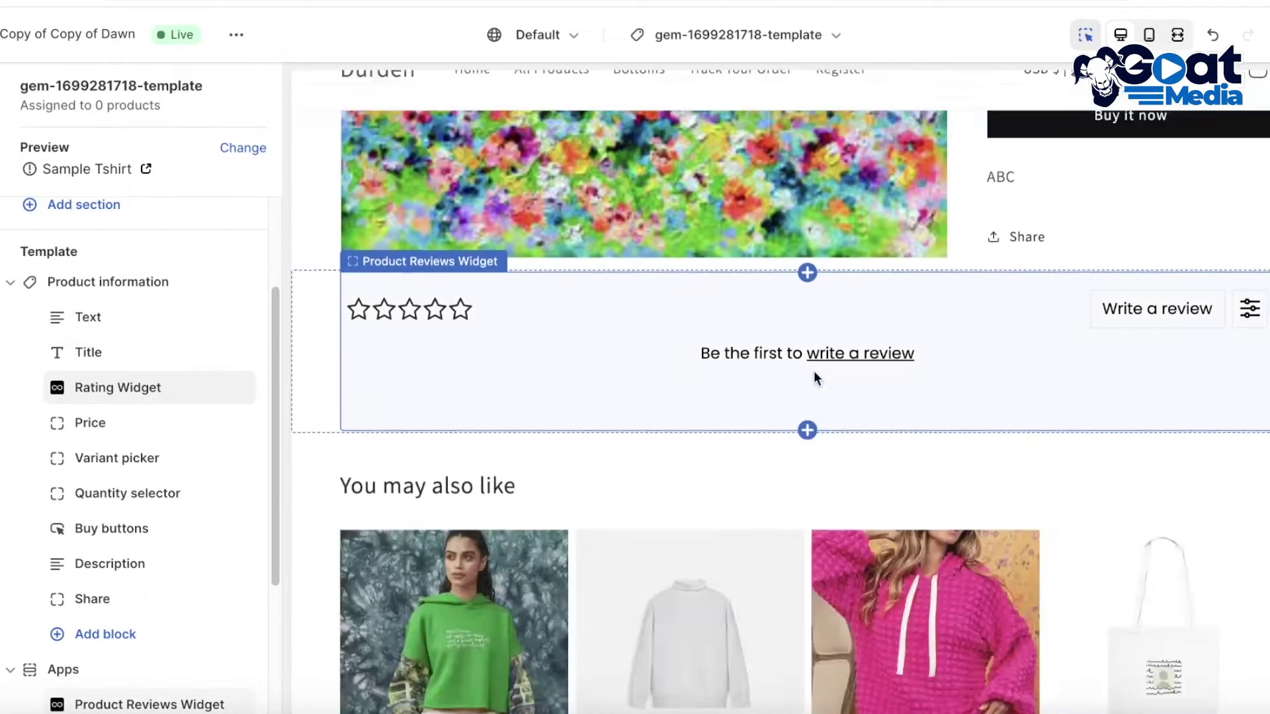
scroll(815, 377, up, 7)
scroll(756, 227, down, 8)
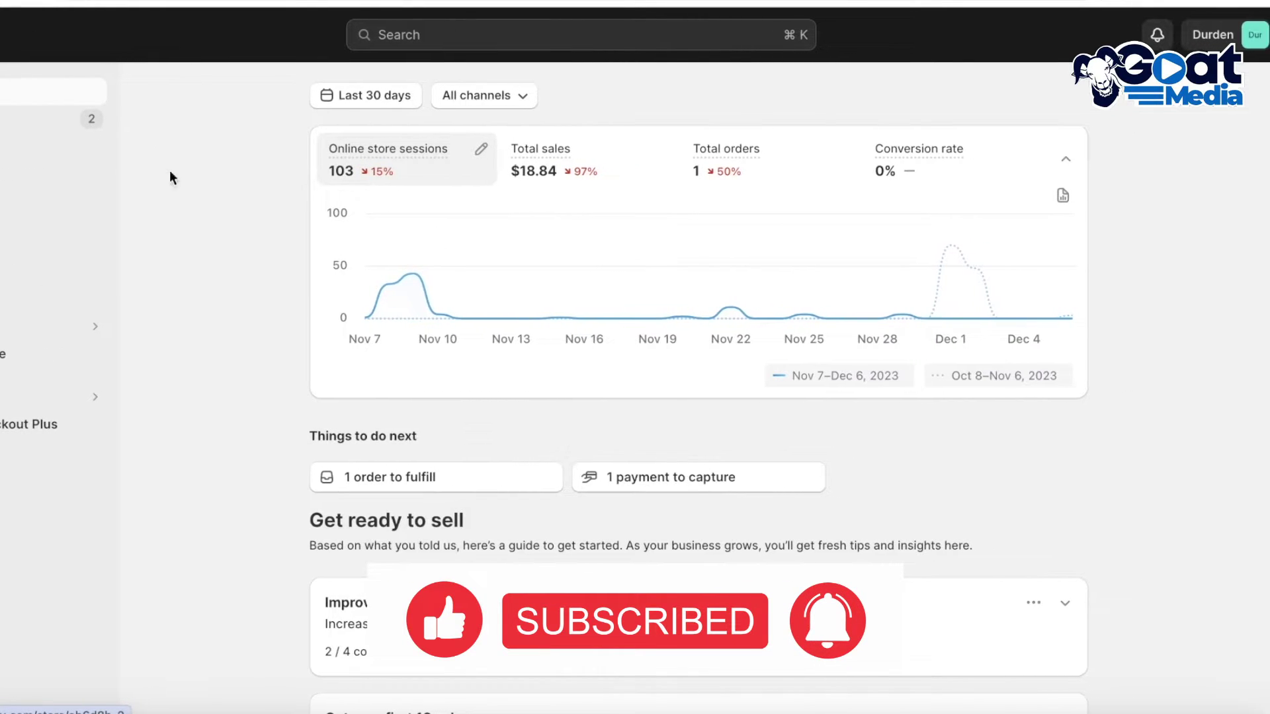
Step: Open the Loox Reviews app from the installed apps list
click(88, 397)
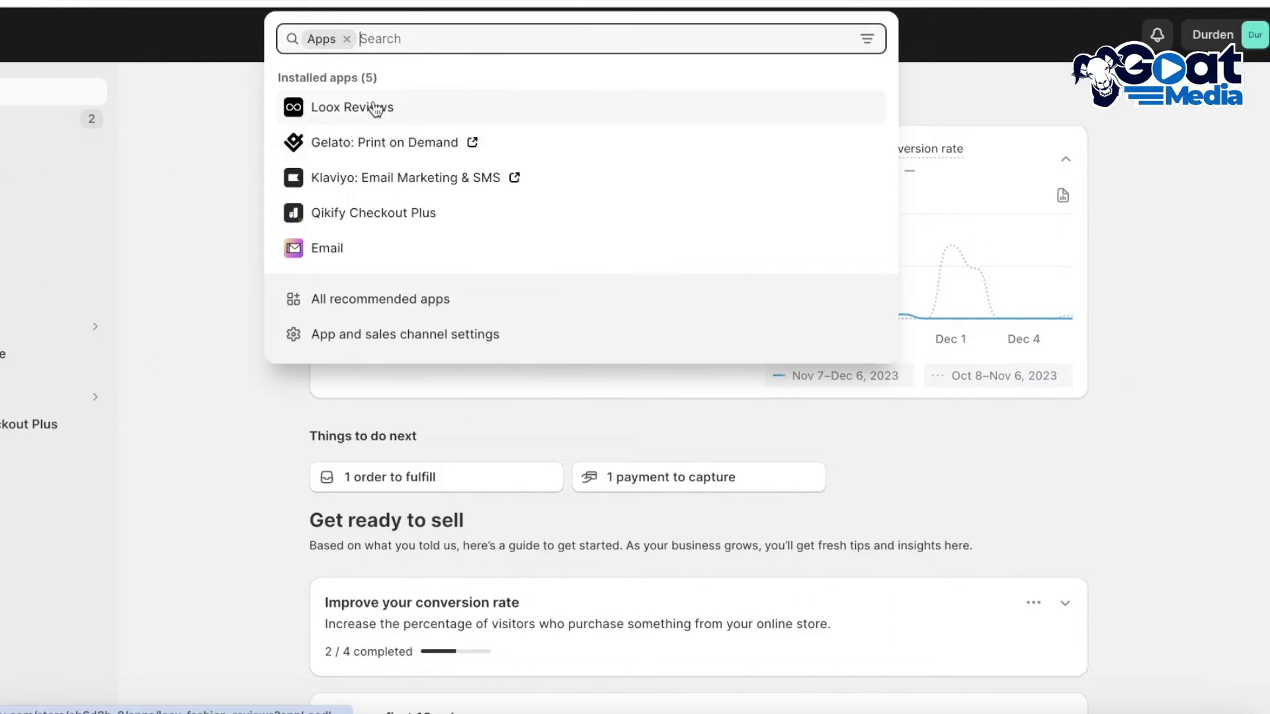
click(375, 108)
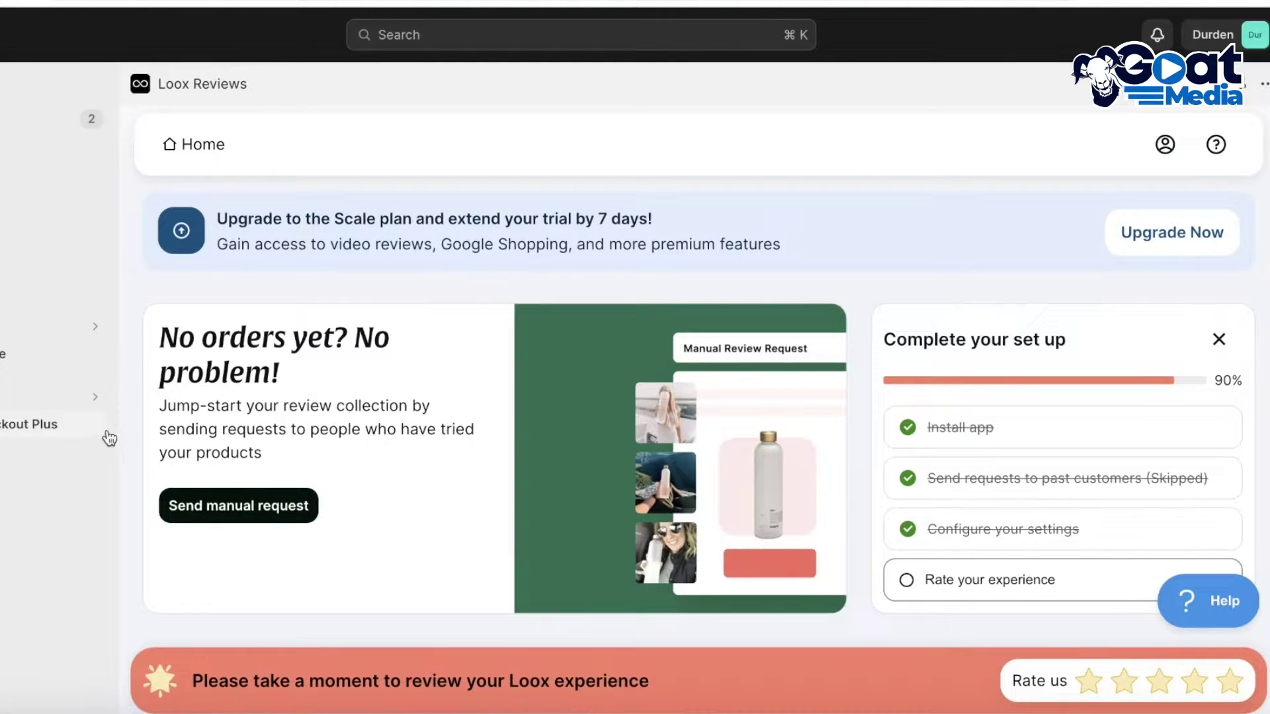
scroll(368, 287, down, 4)
scroll(1229, 636, up, 5)
scroll(462, 336, down, 9)
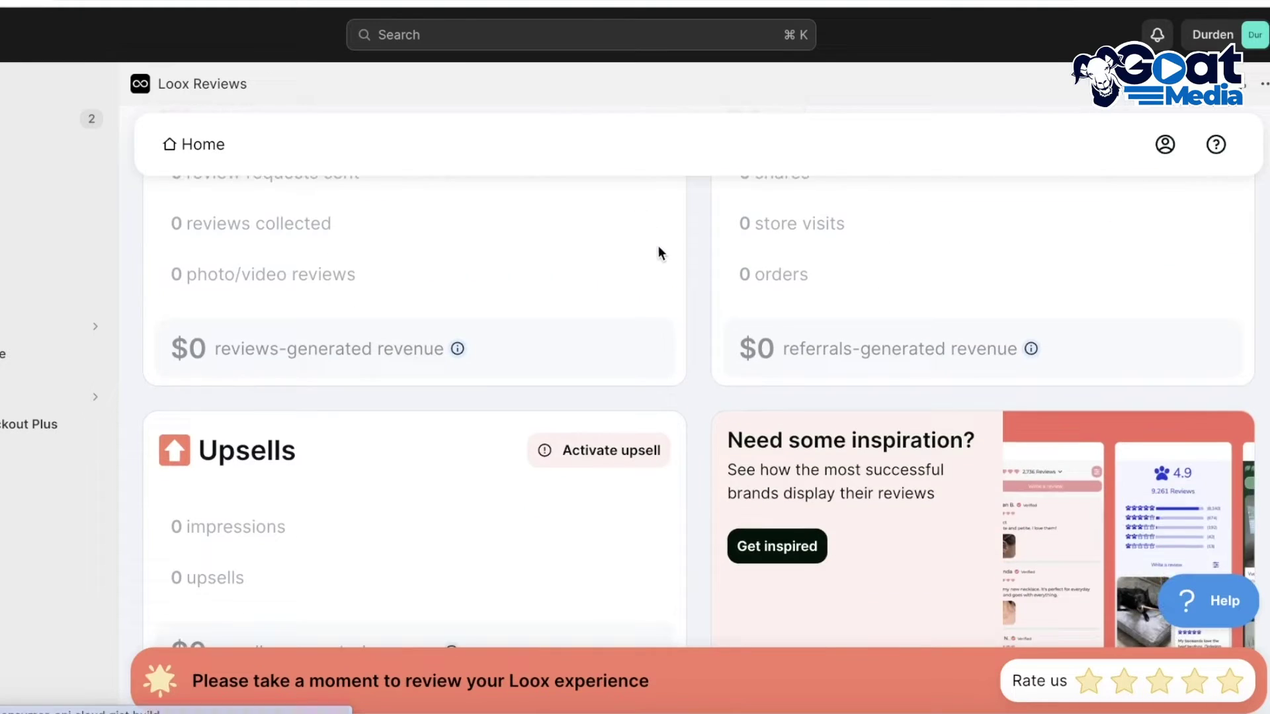
scroll(658, 252, down, 2)
scroll(799, 331, up, 10)
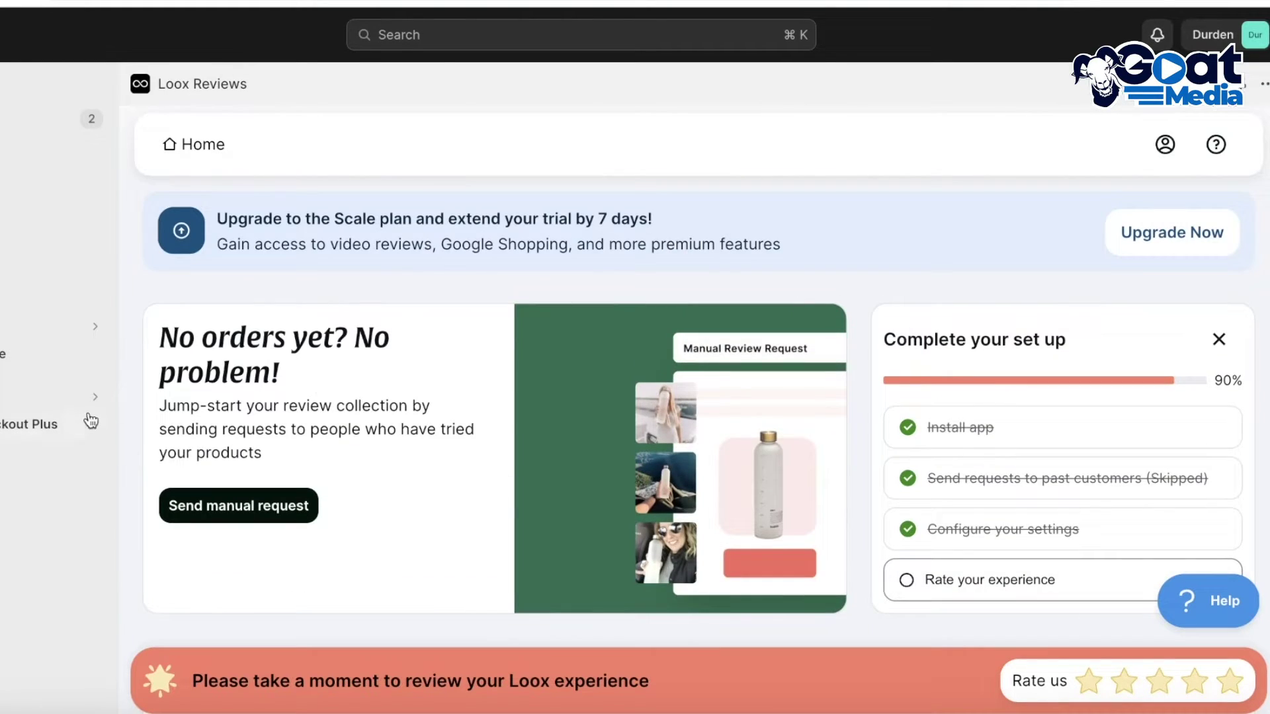
Step: Pin Loox Reviews to the admin navigation
click(98, 390)
right_click(395, 106)
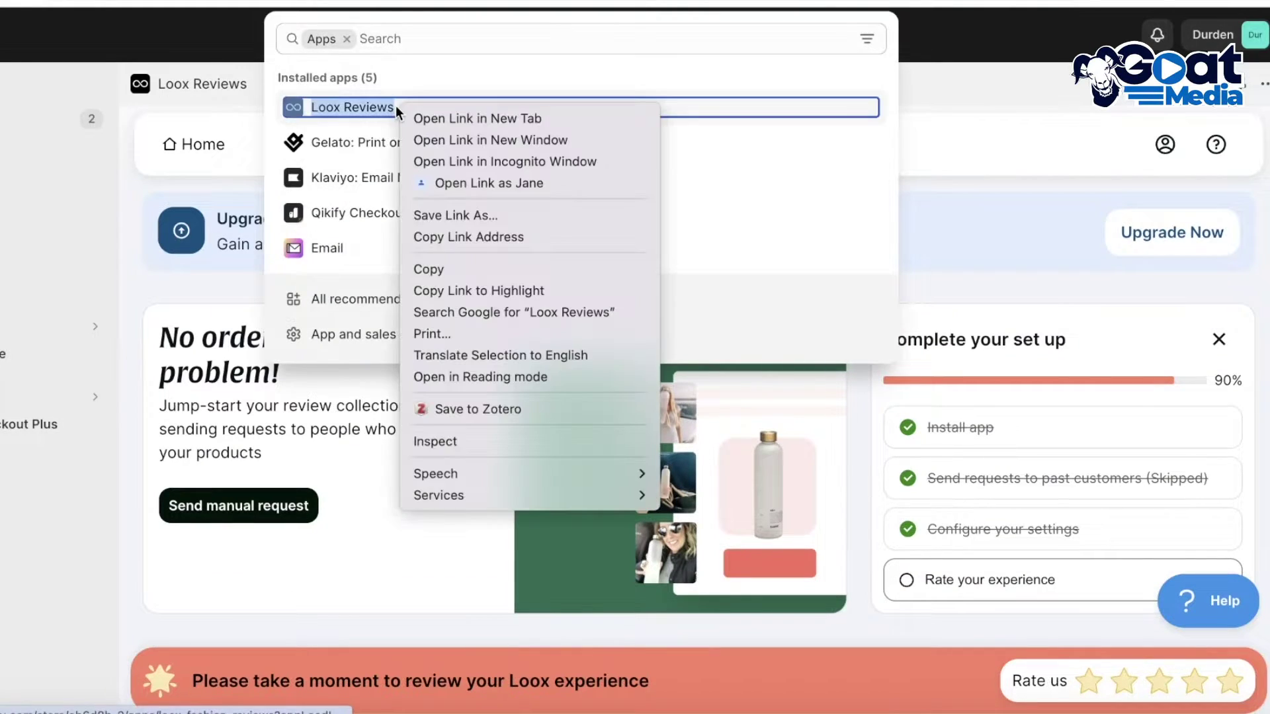
key(Escape)
key(Escape)
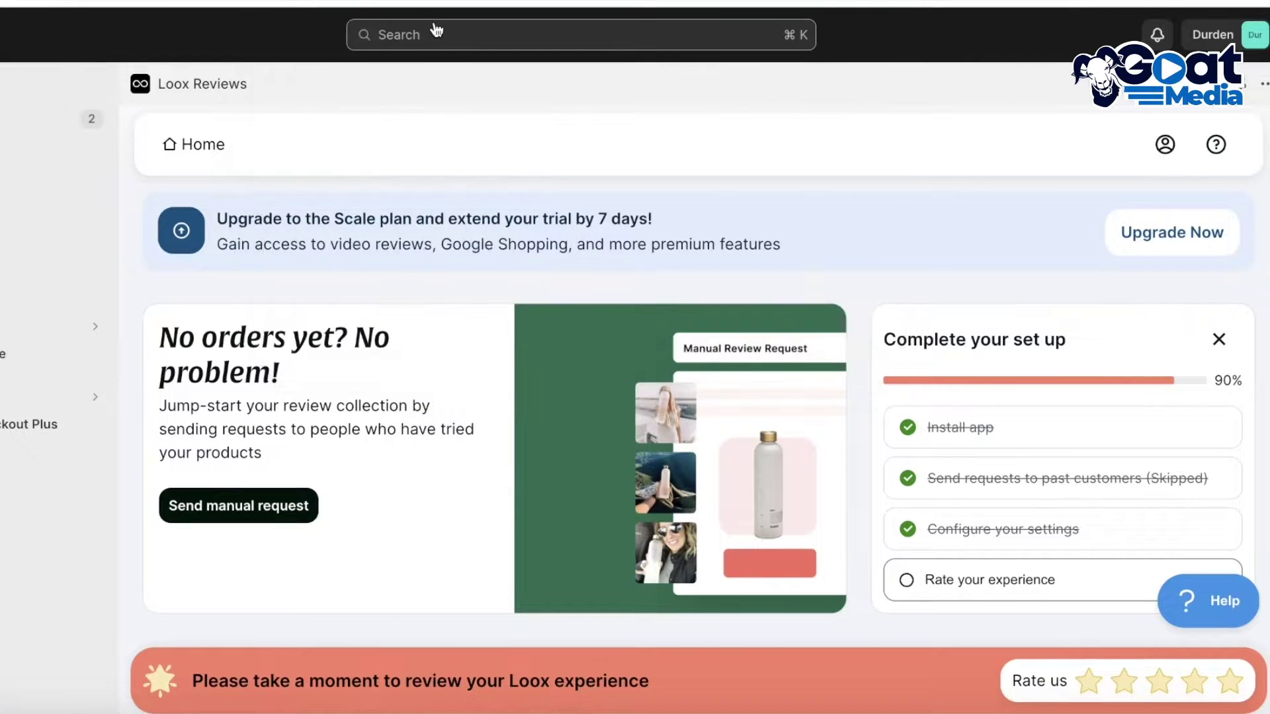
click(435, 30)
scroll(388, 291, down, 6)
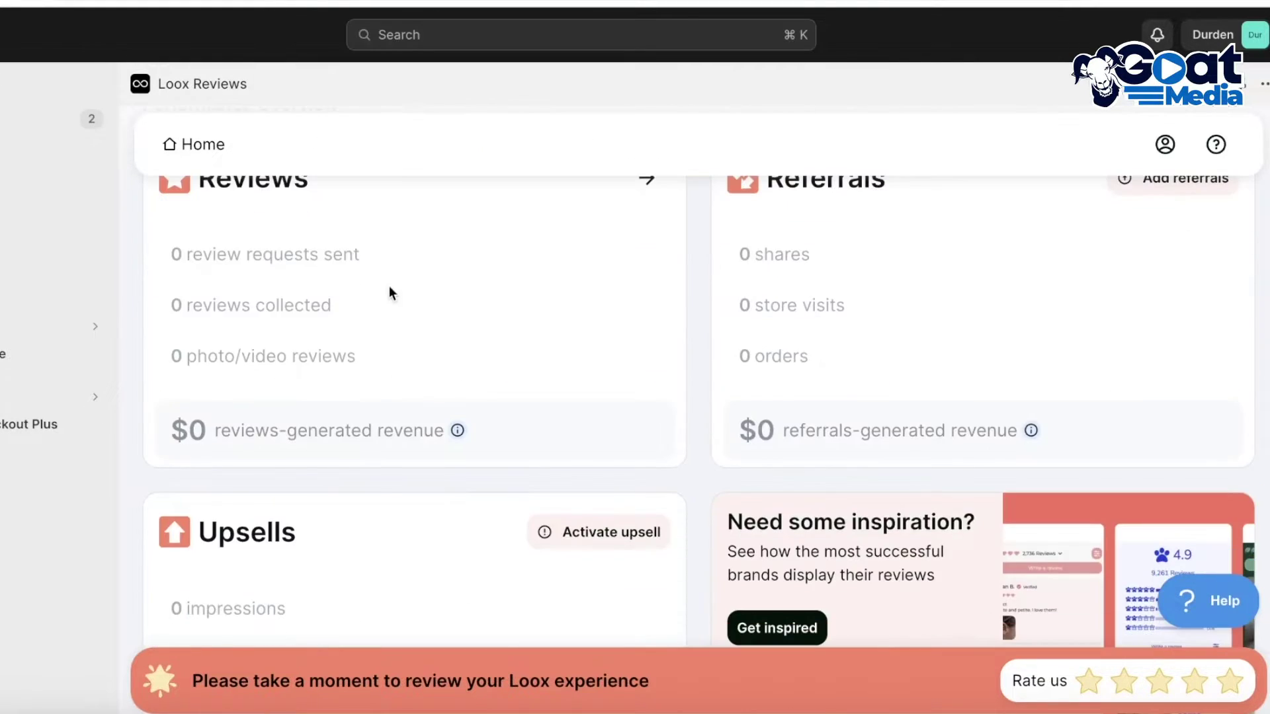
scroll(1114, 276, up, 6)
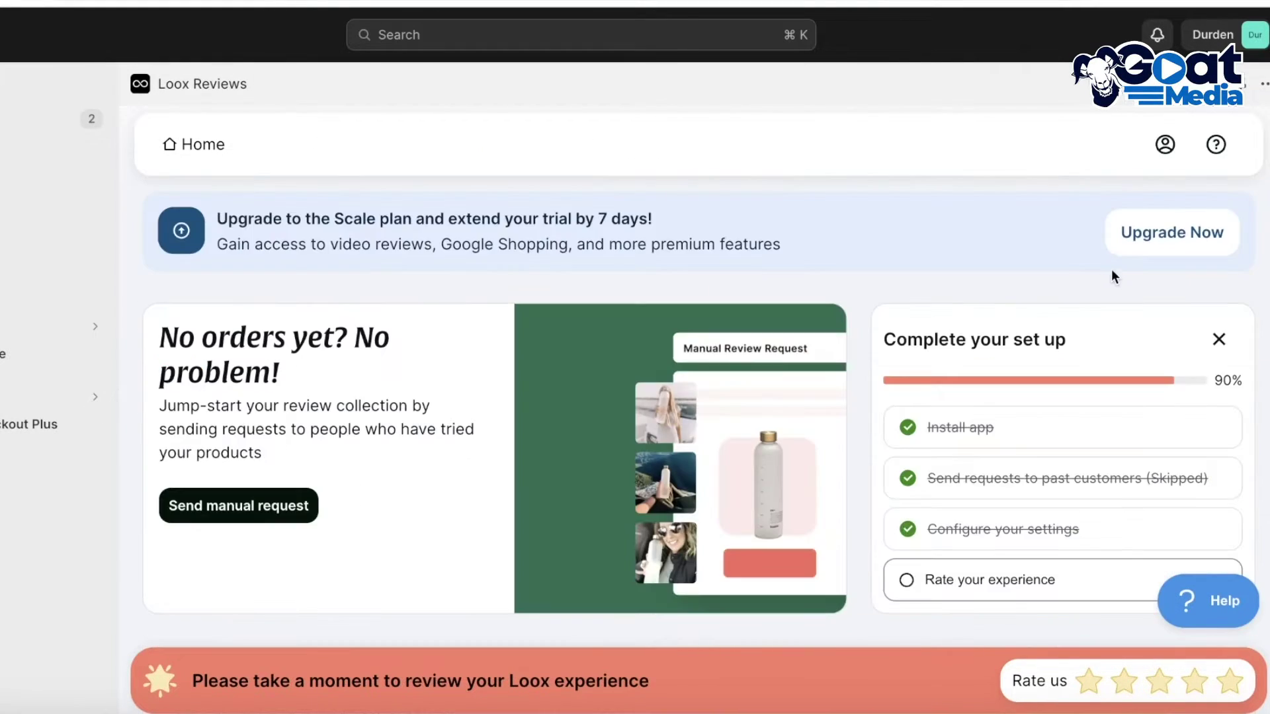
click(1250, 88)
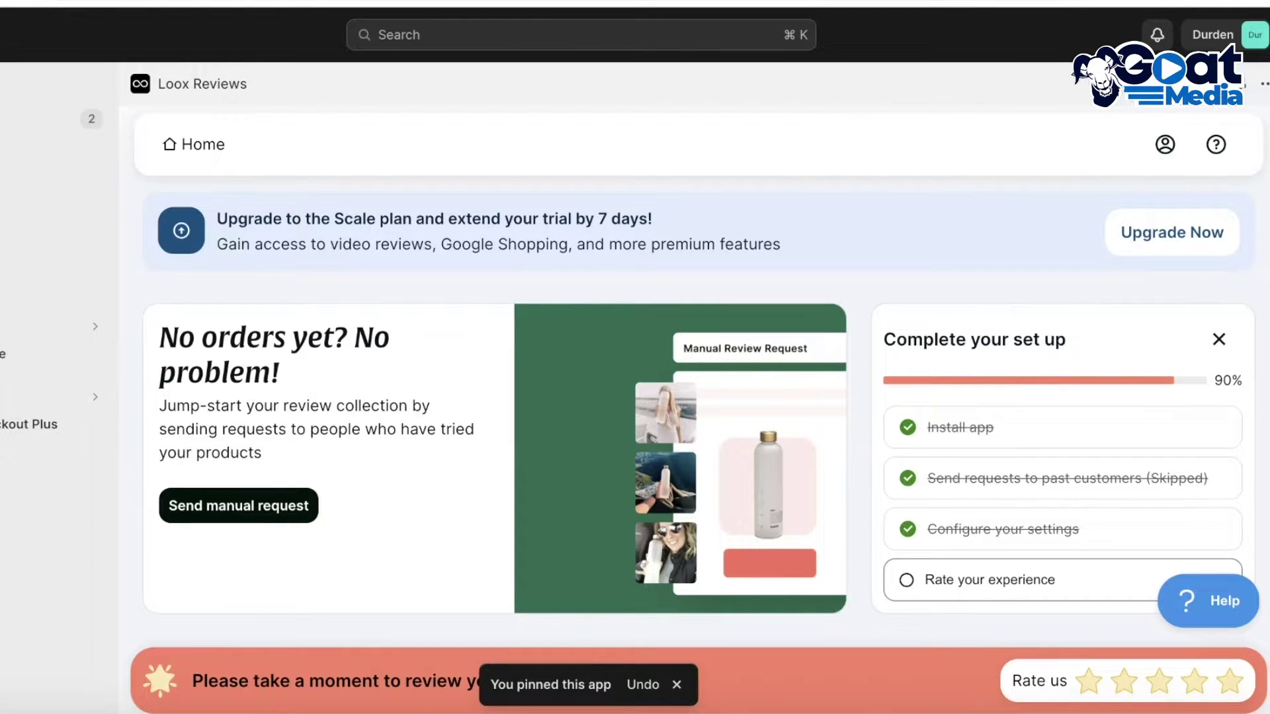
click(1264, 84)
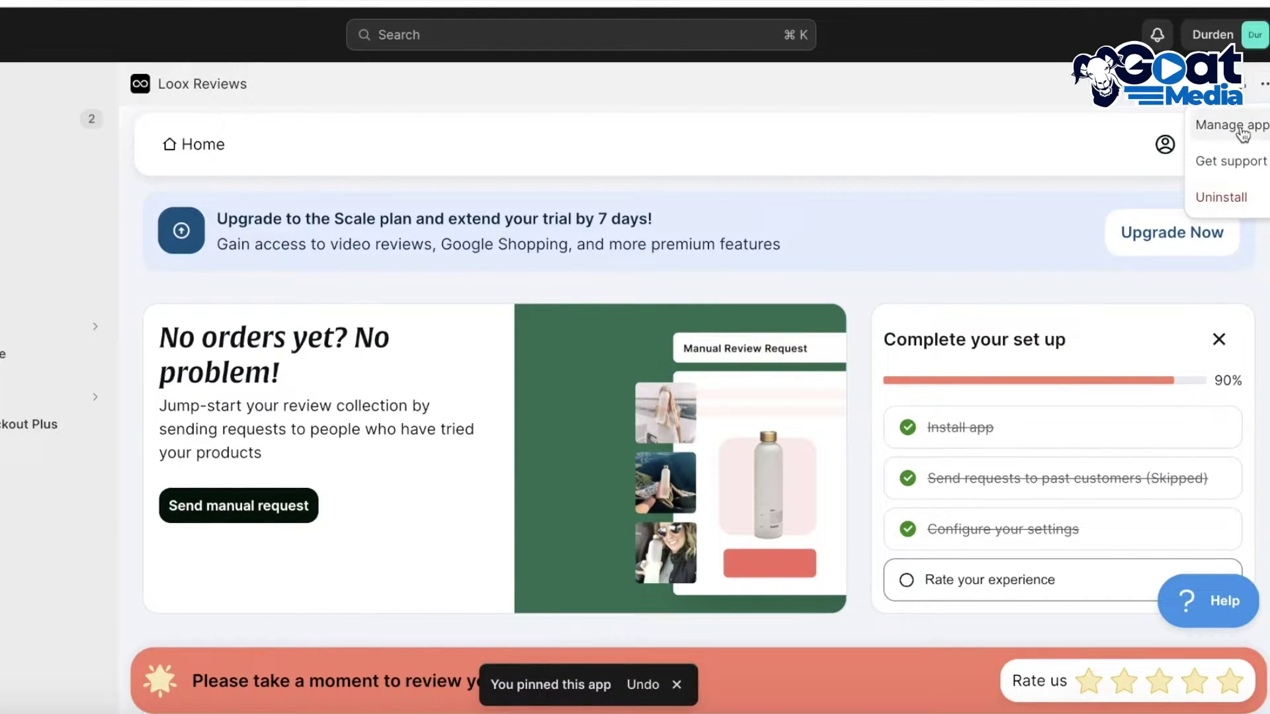
Step: Dismiss the 90% Complete your set up checklist card
scroll(190, 233, down, 3)
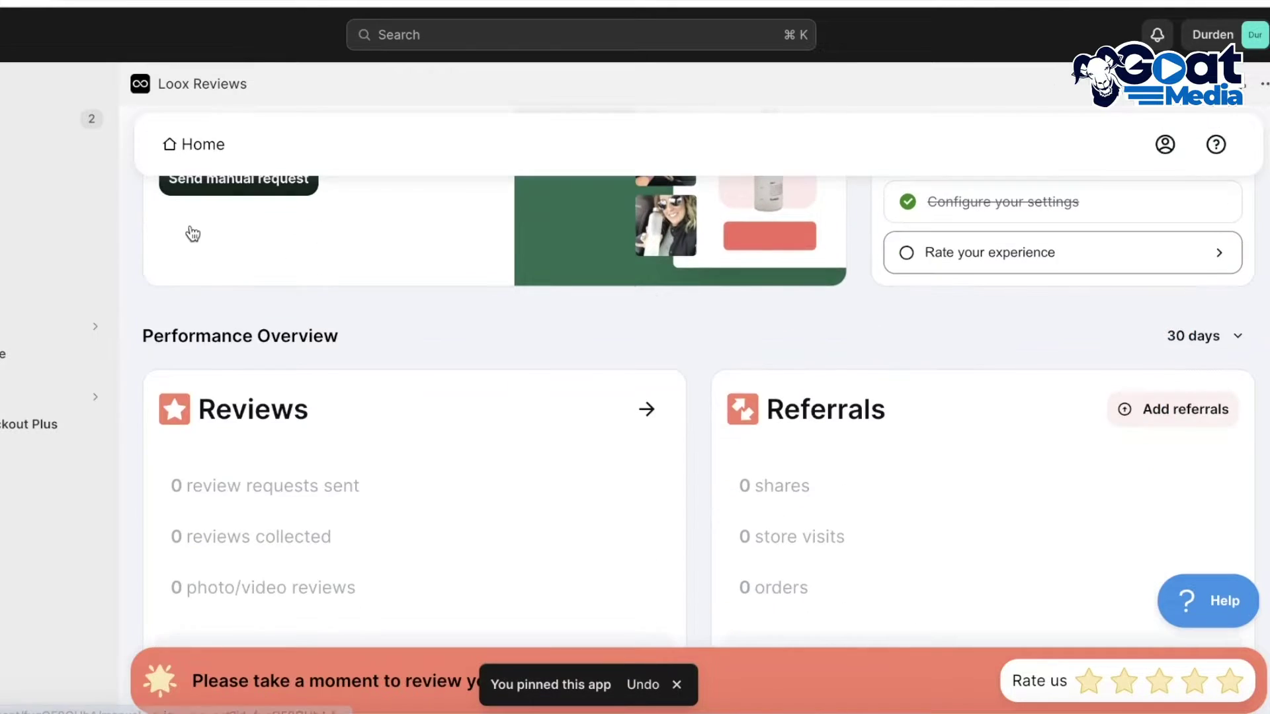
scroll(193, 228, up, 3)
scroll(197, 236, down, 1)
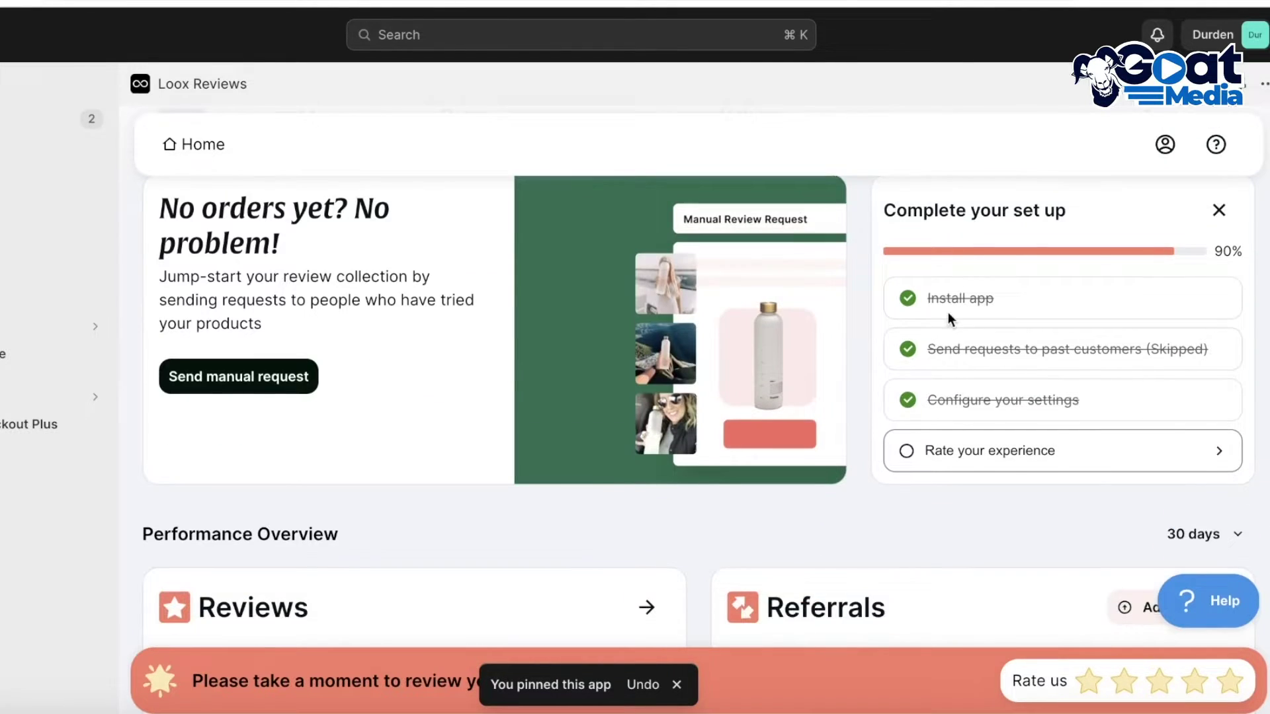
click(1218, 212)
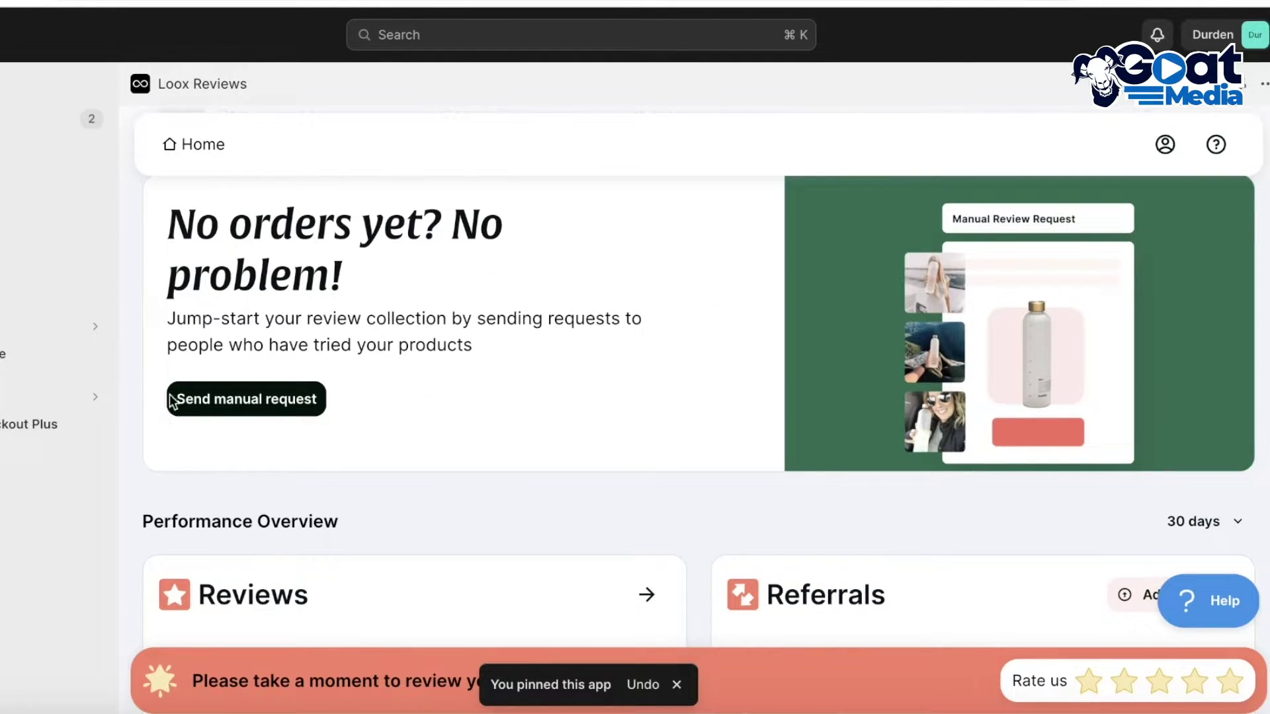
Step: Open the manual review request form, then return through Loox Reviews to the admin Home dashboard
click(215, 403)
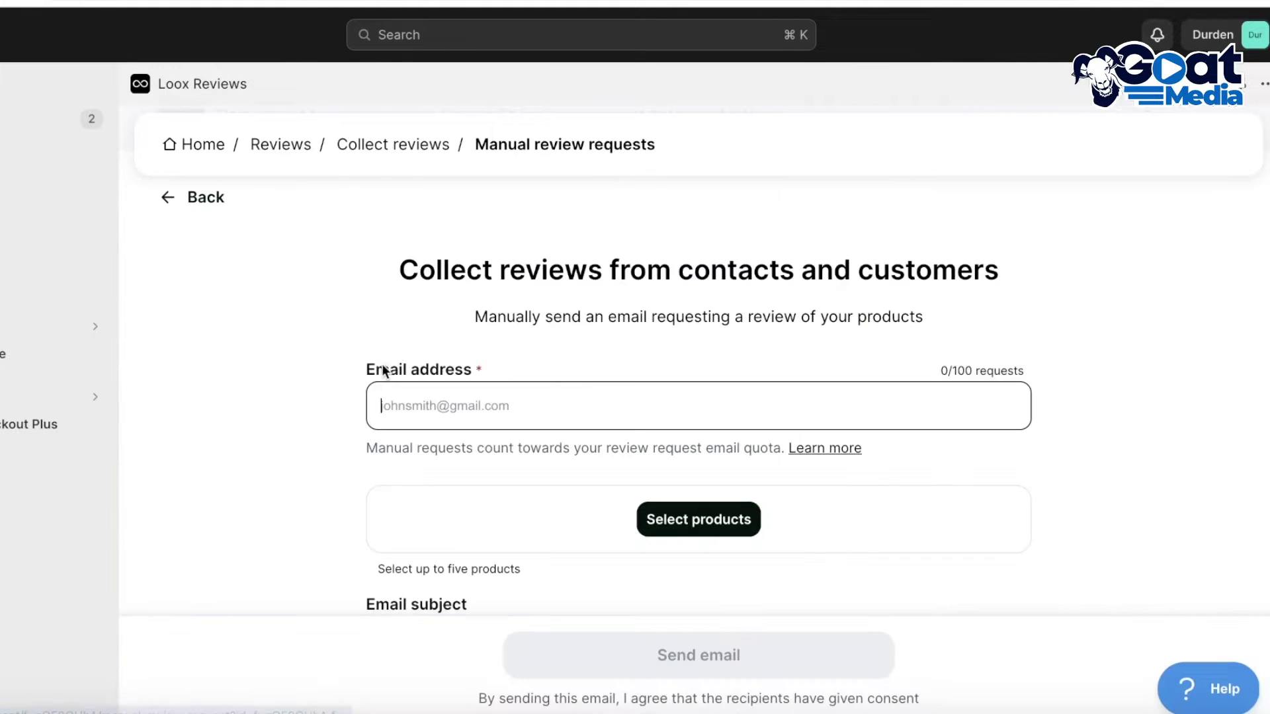
scroll(358, 305, down, 2)
scroll(543, 375, up, 4)
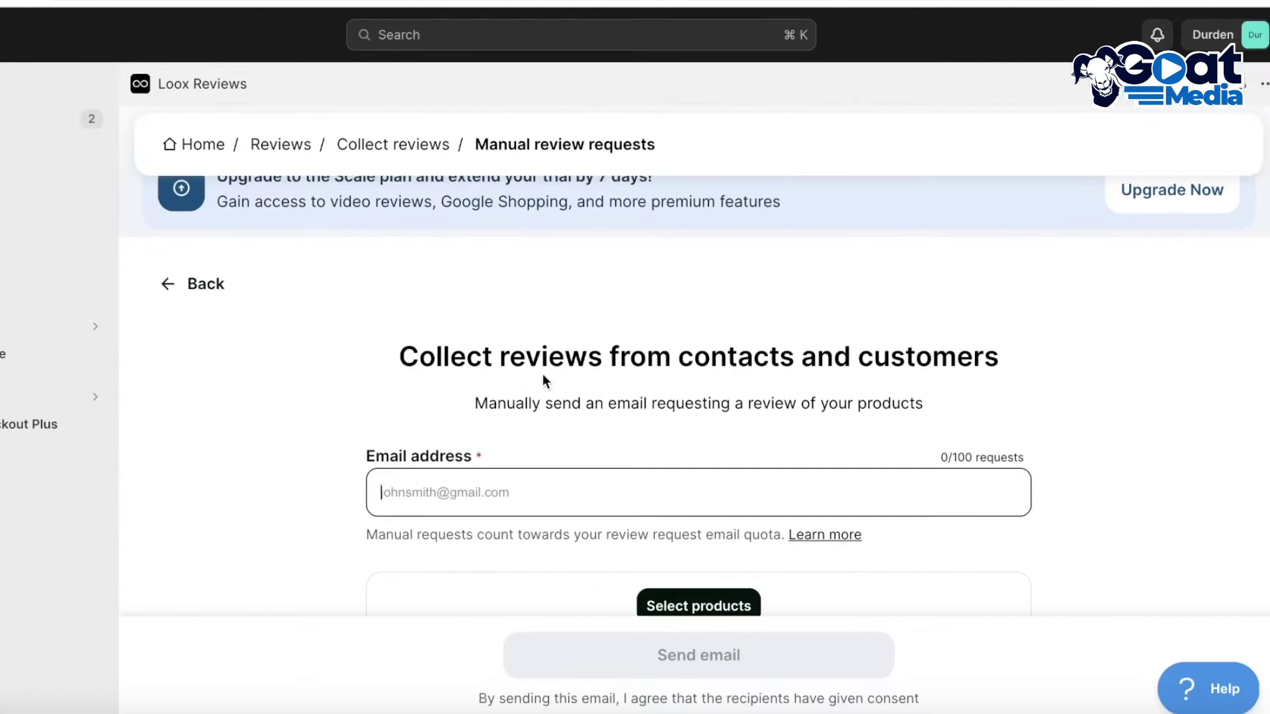
scroll(583, 341, up, 1)
click(169, 326)
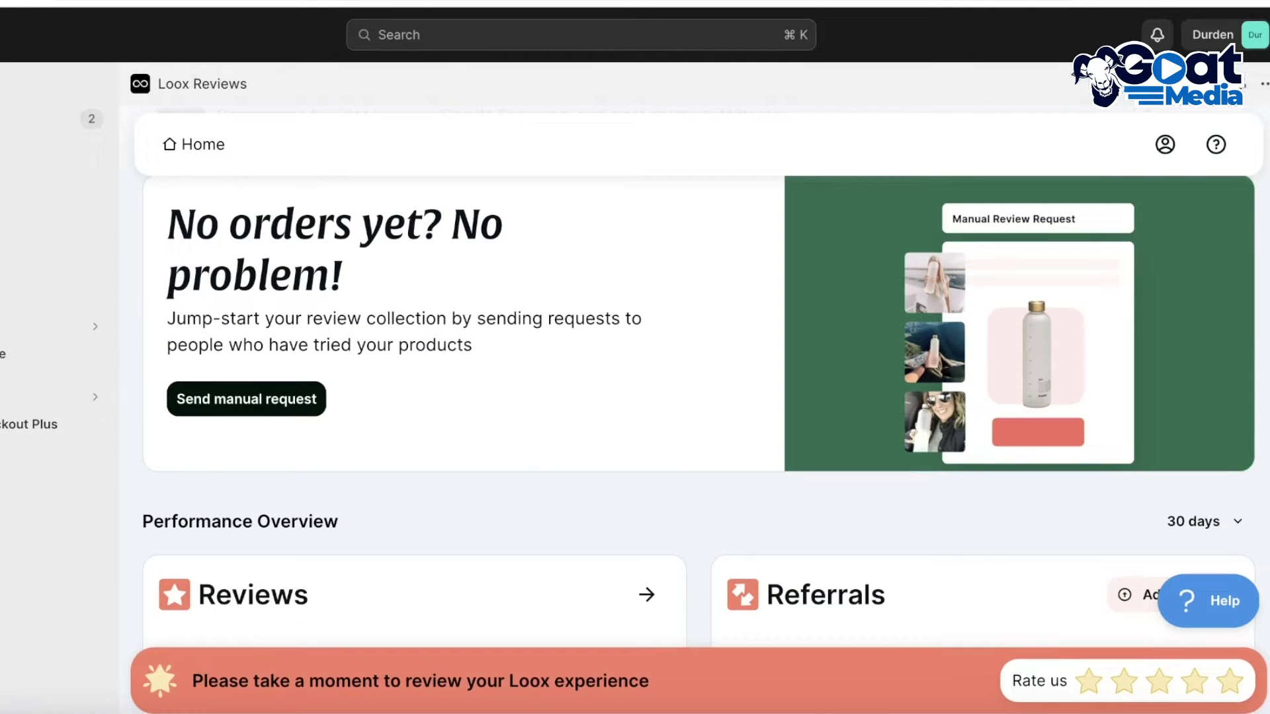
key(alt+Left)
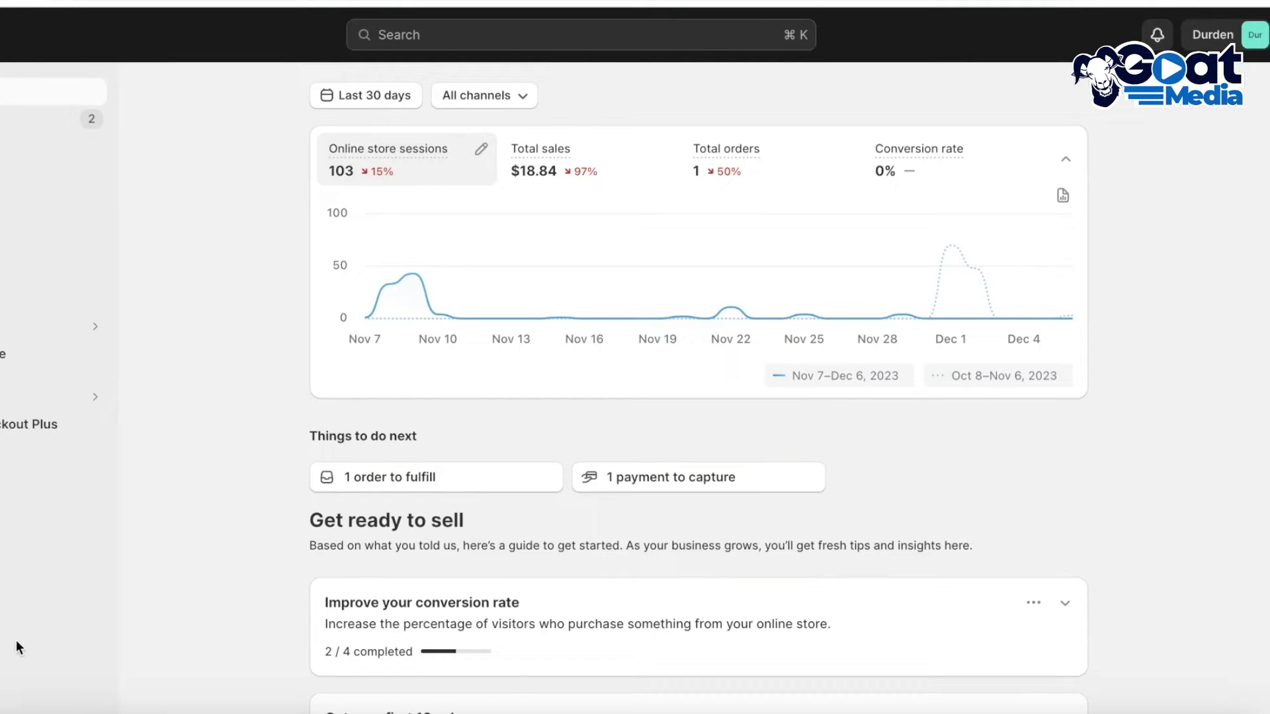
Step: Reopen Loox Reviews from Settings > Apps and sales channels using its Open app option
click(53, 695)
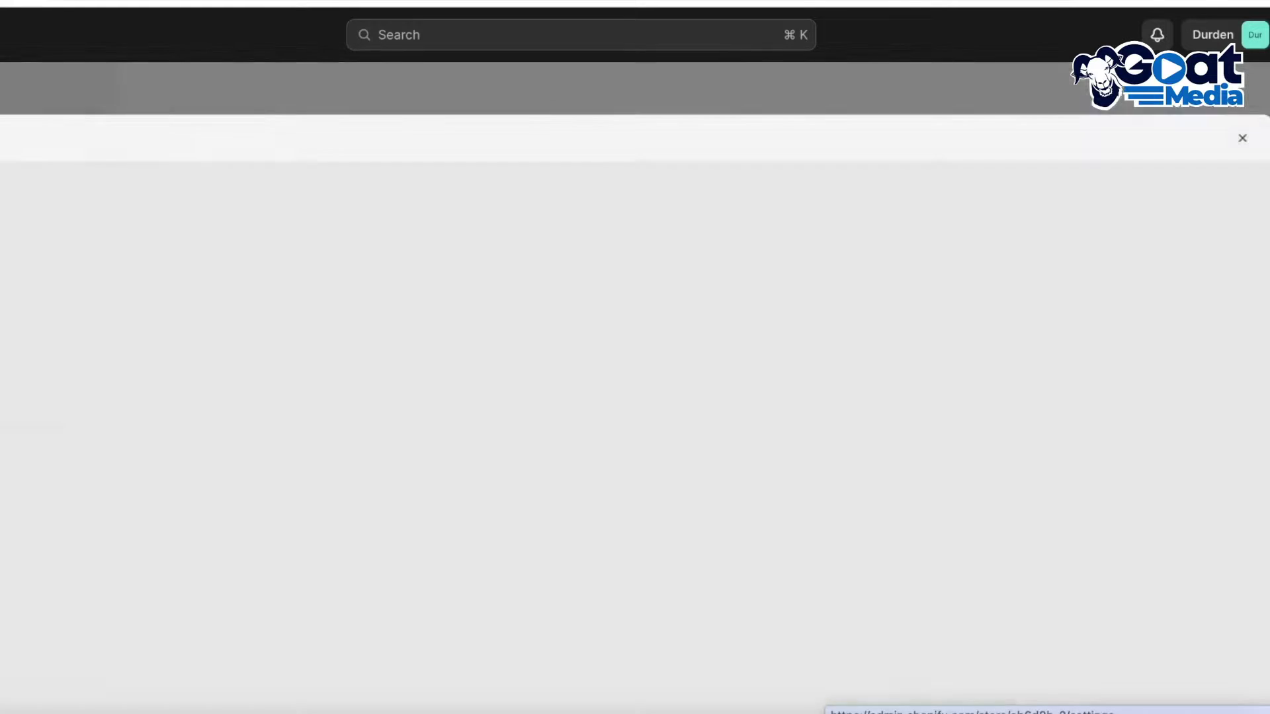
click(151, 639)
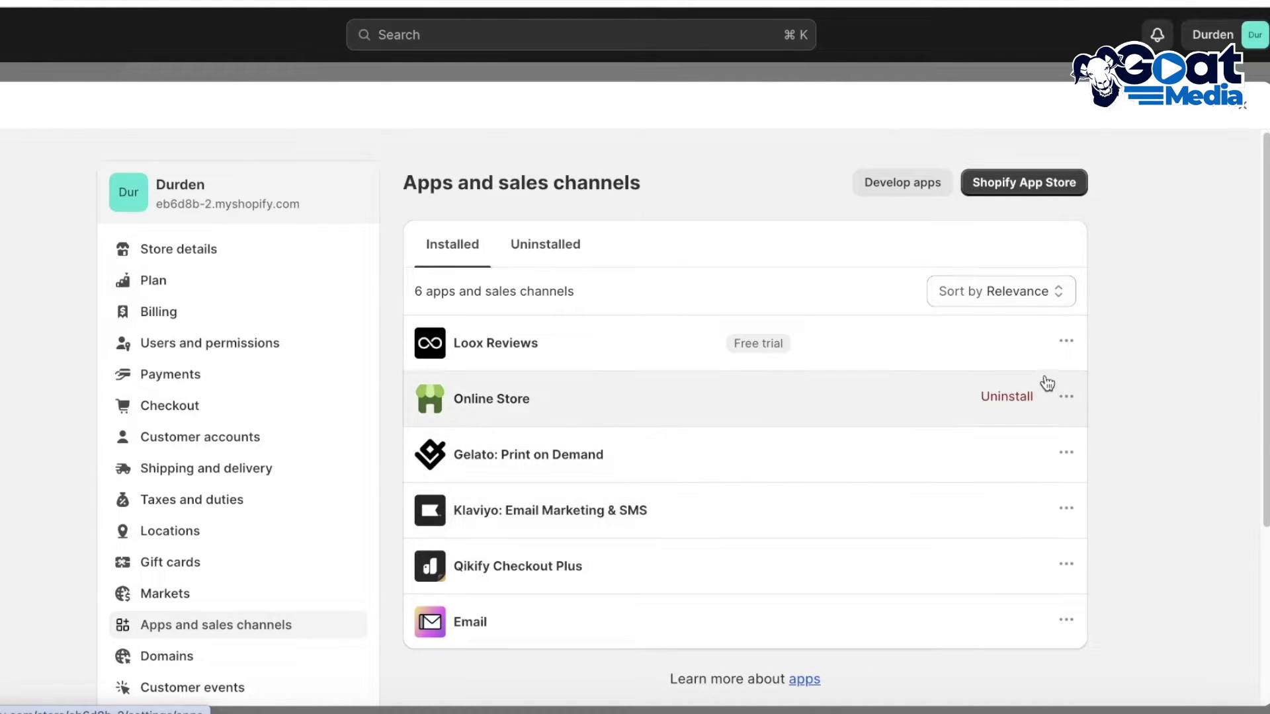
click(1065, 341)
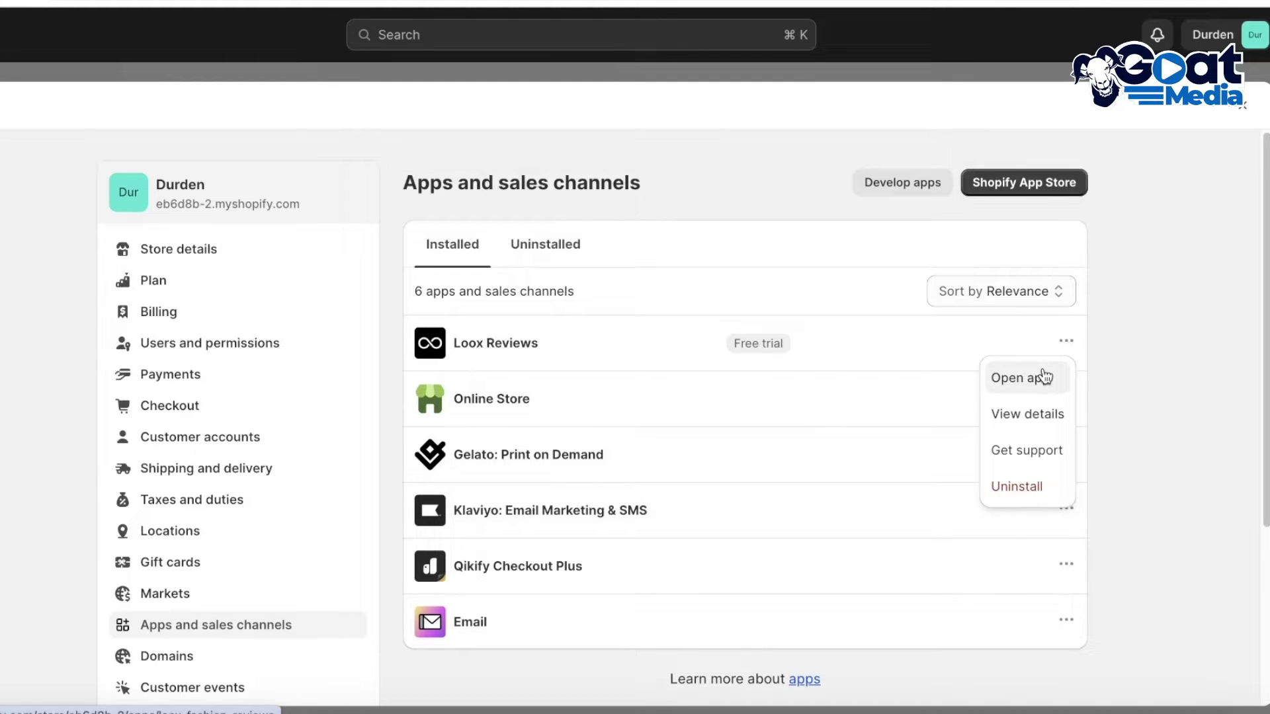
click(1043, 376)
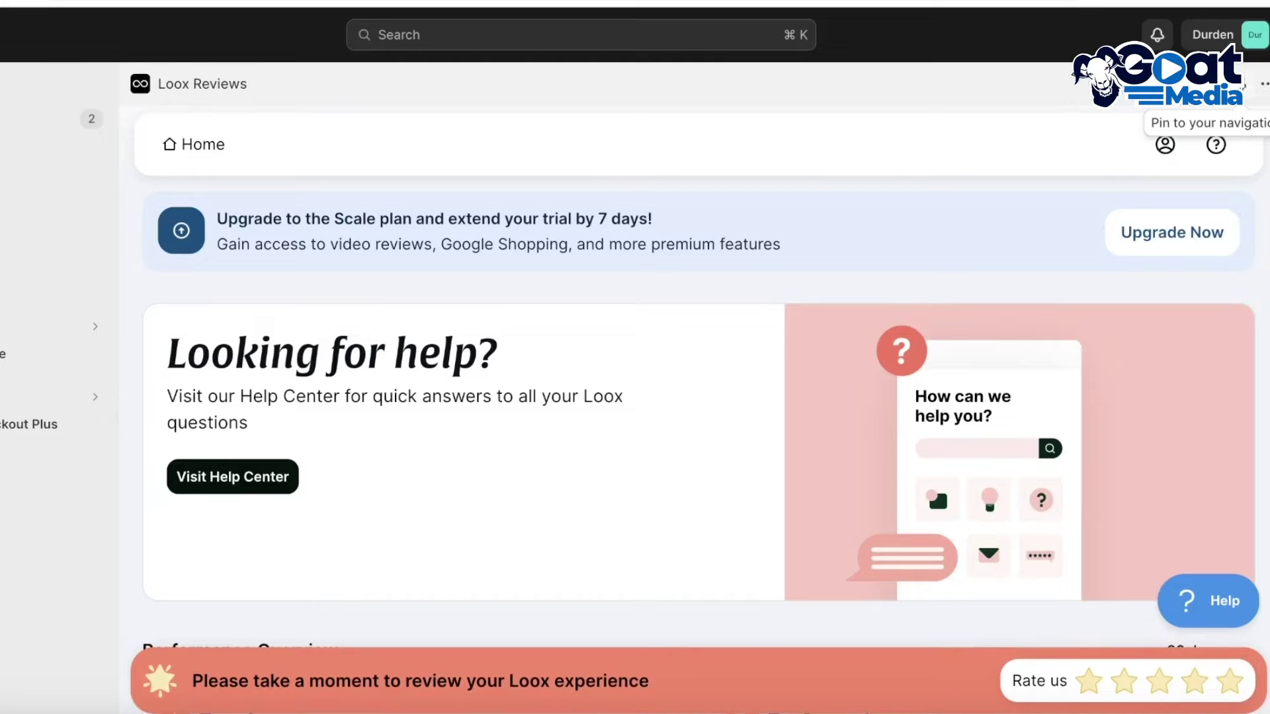
click(1243, 85)
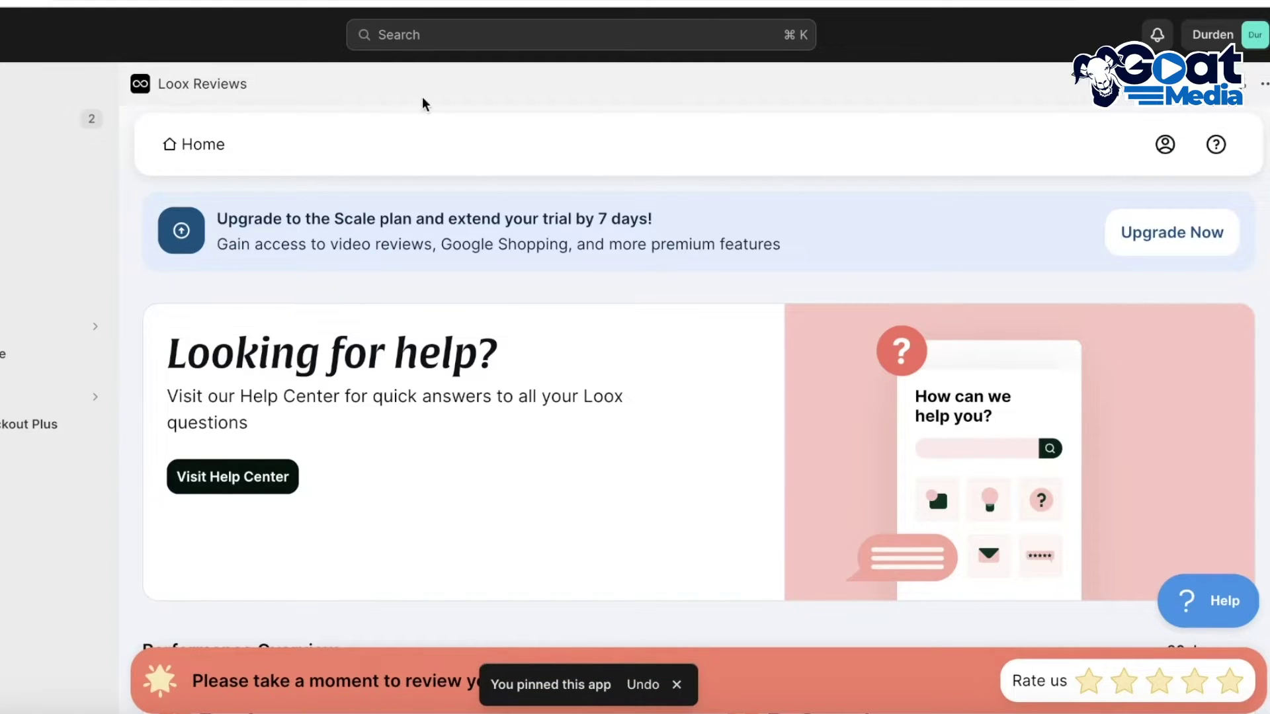
click(1264, 84)
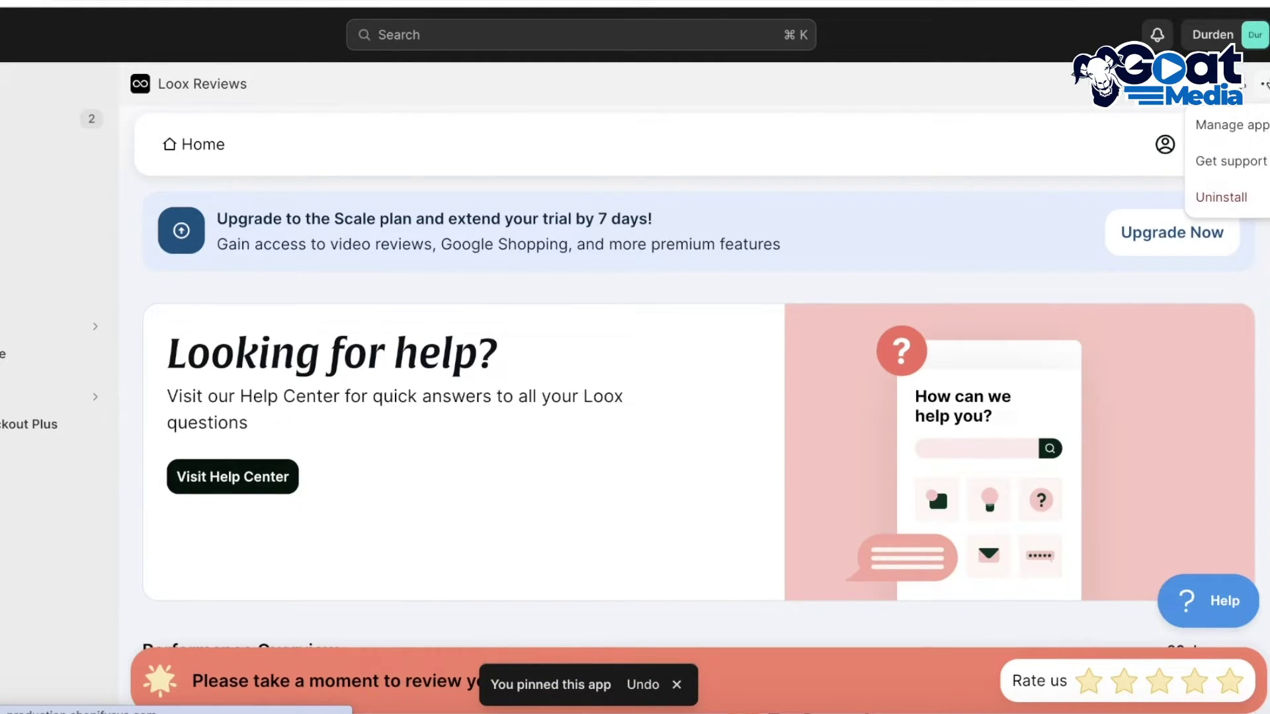
scroll(738, 289, down, 10)
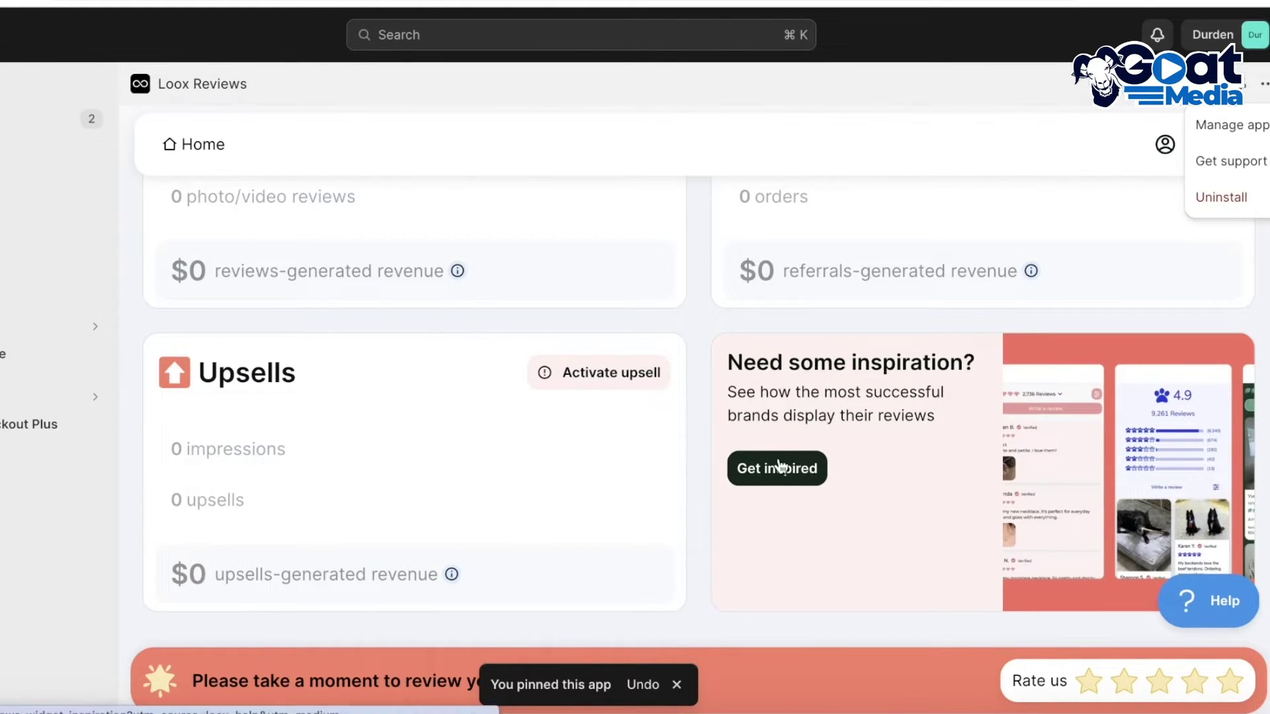
scroll(817, 476, up, 4)
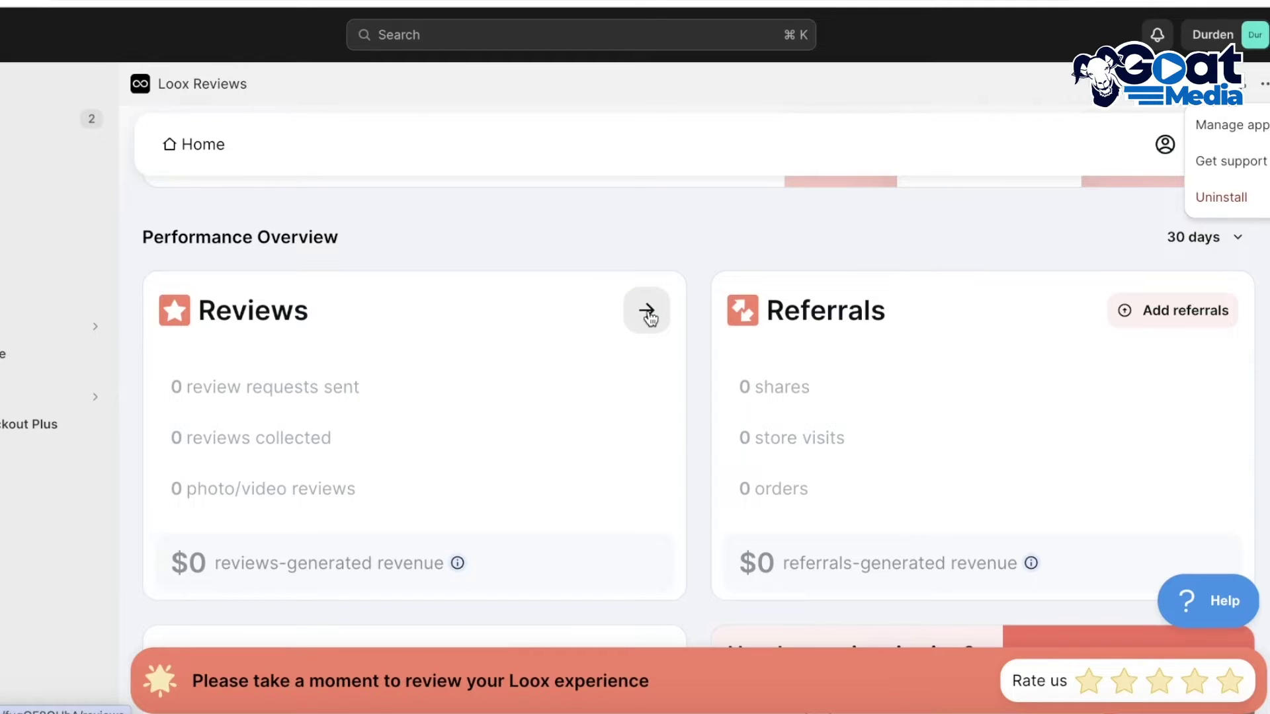
scroll(411, 374, down, 4)
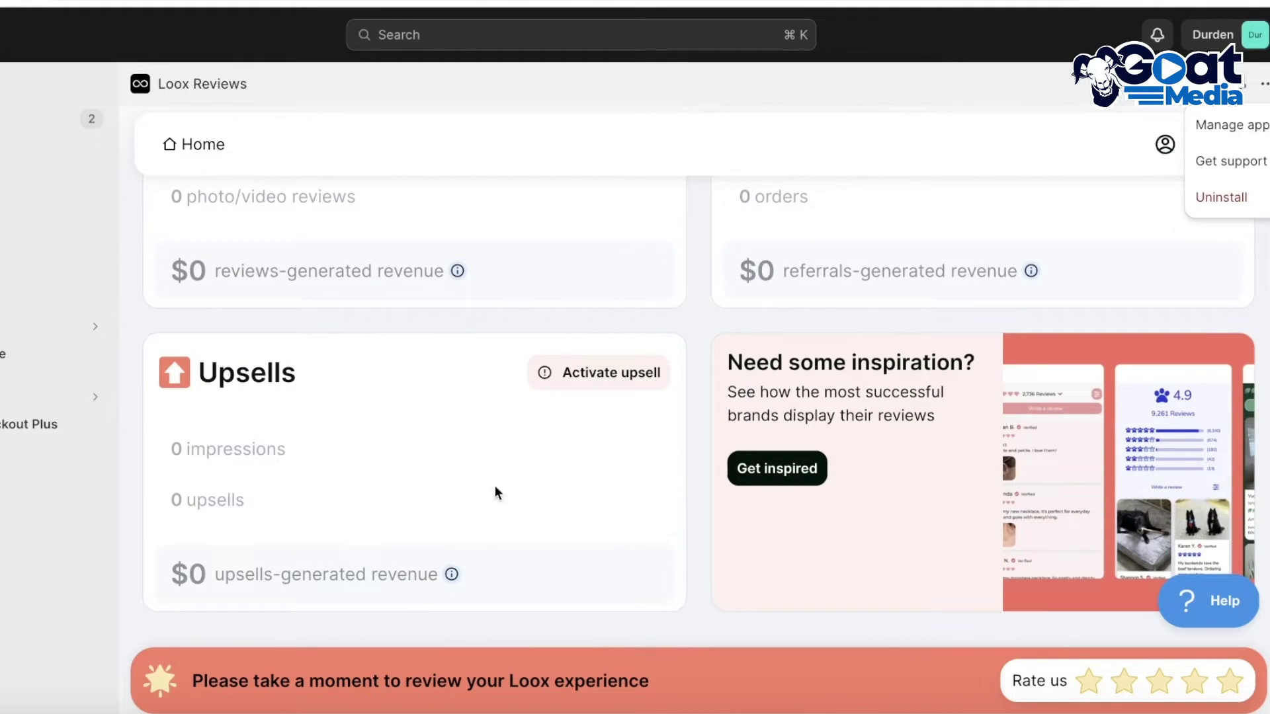
scroll(156, 399, up, 8)
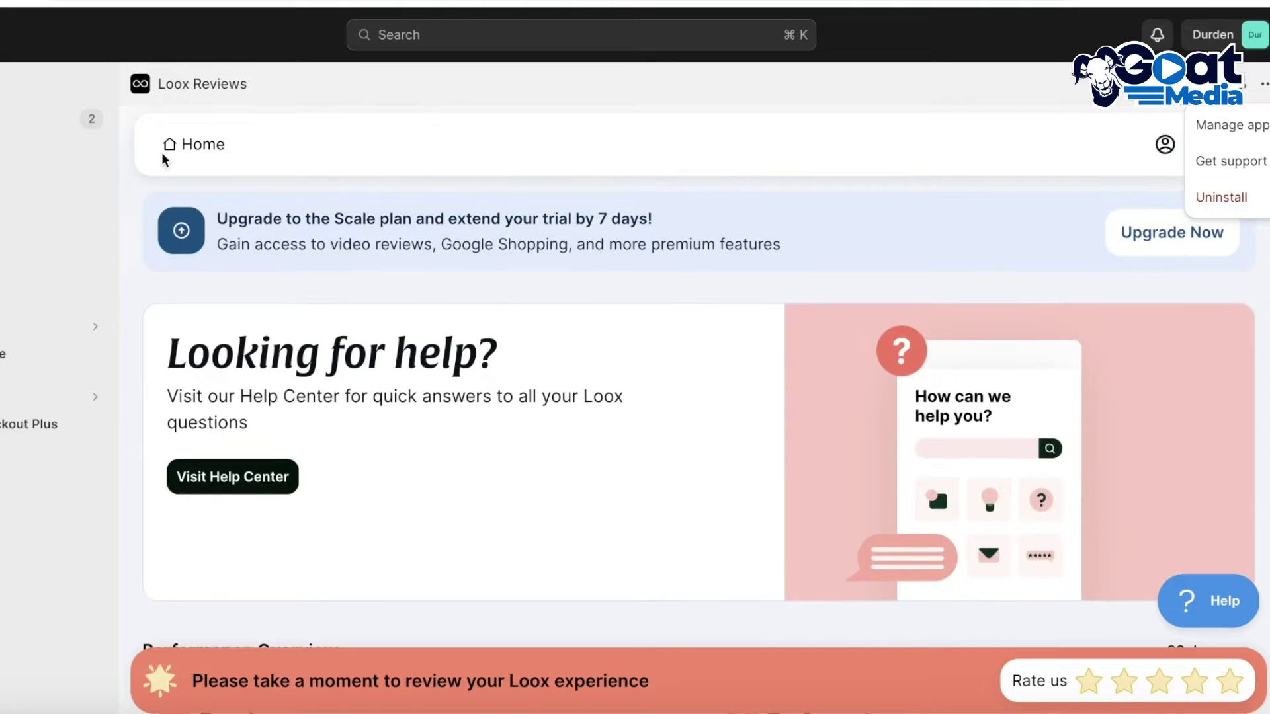
click(1162, 146)
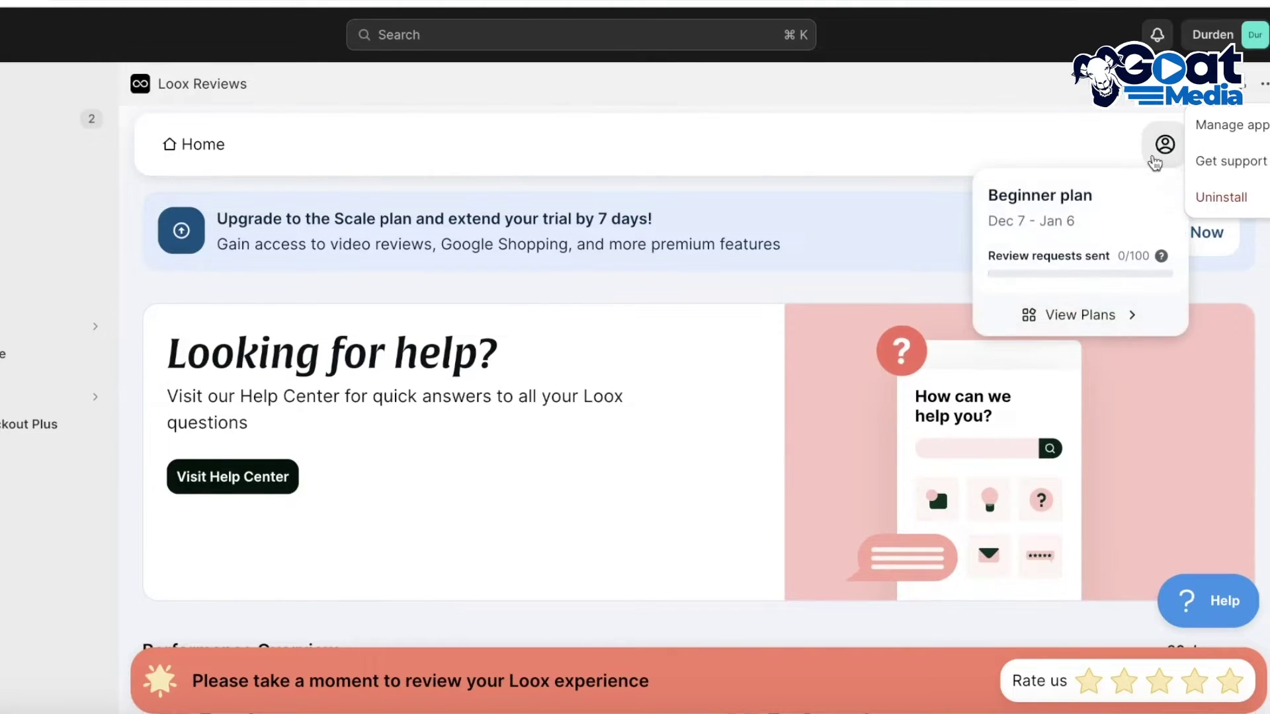
click(1060, 322)
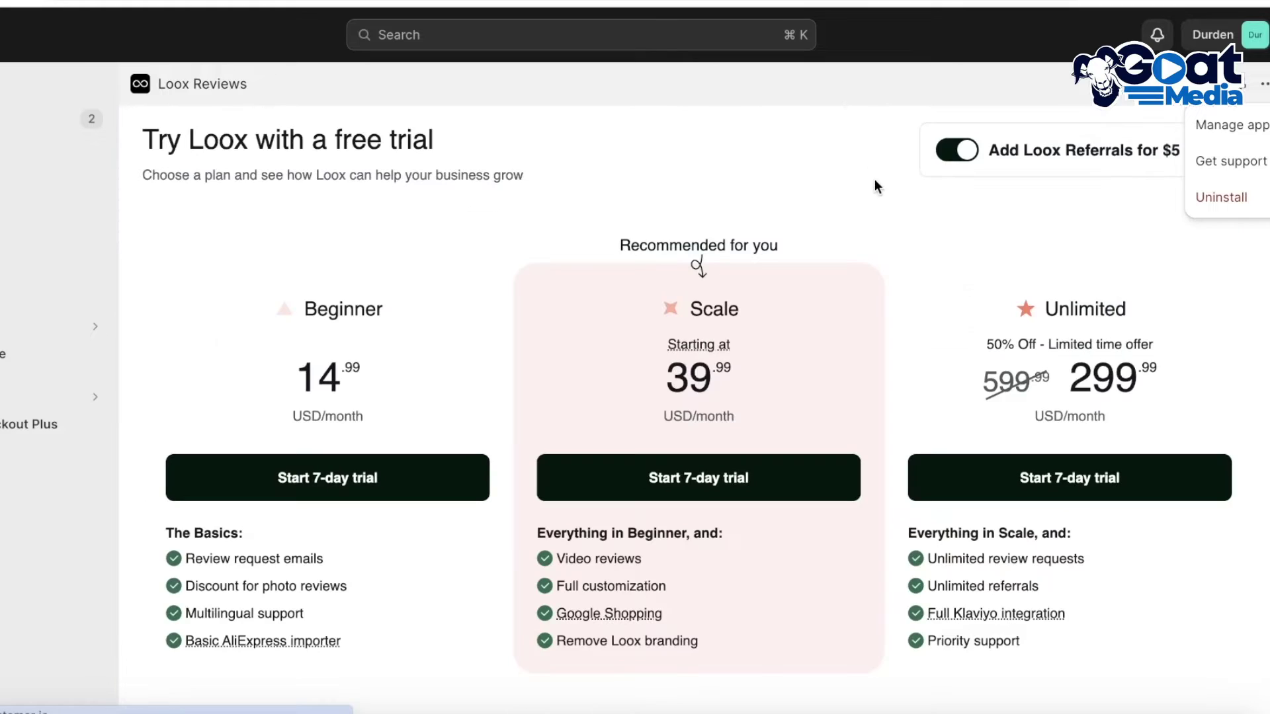
scroll(430, 395, down, 5)
scroll(430, 395, up, 5)
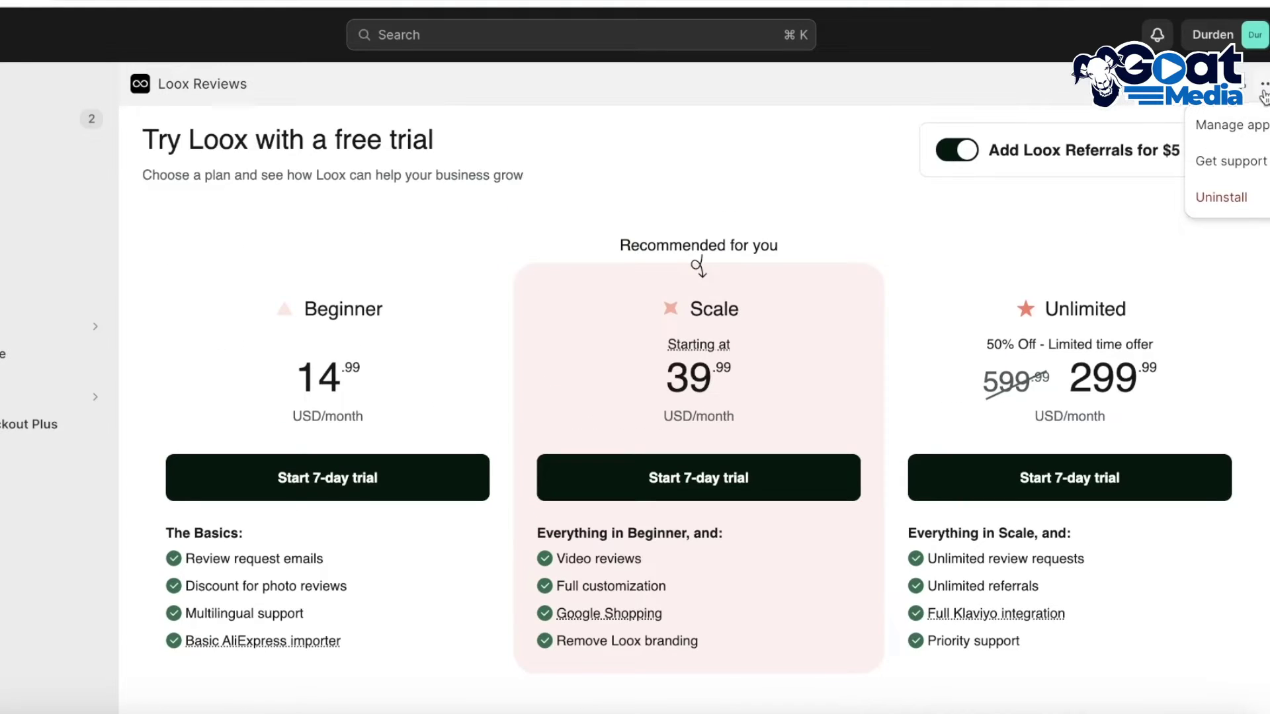
click(709, 125)
click(1253, 73)
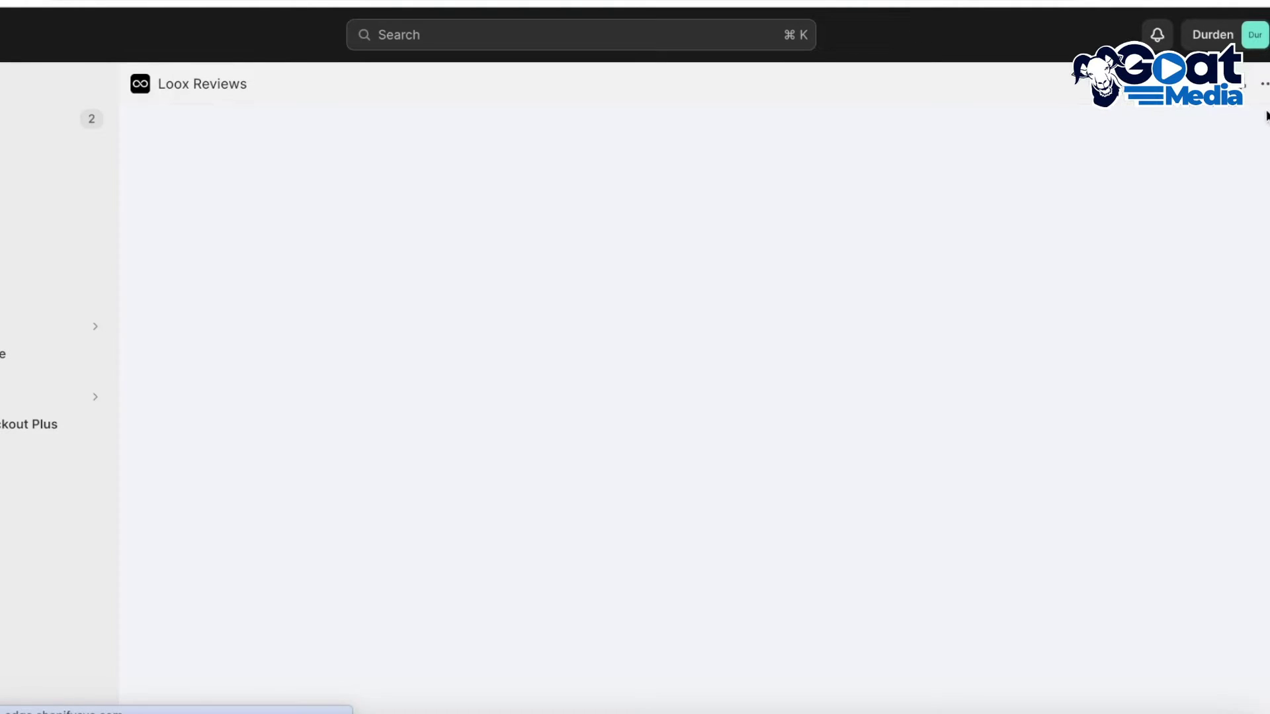
click(1241, 146)
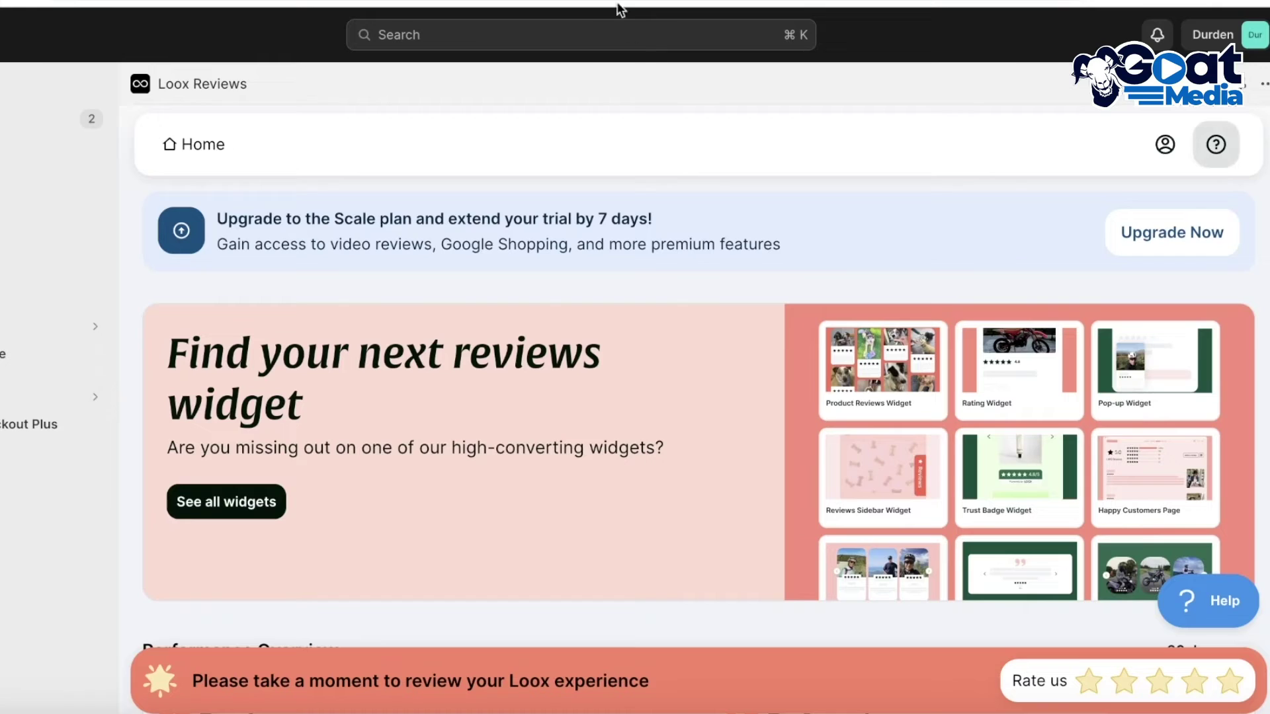
scroll(827, 415, down, 8)
click(824, 473)
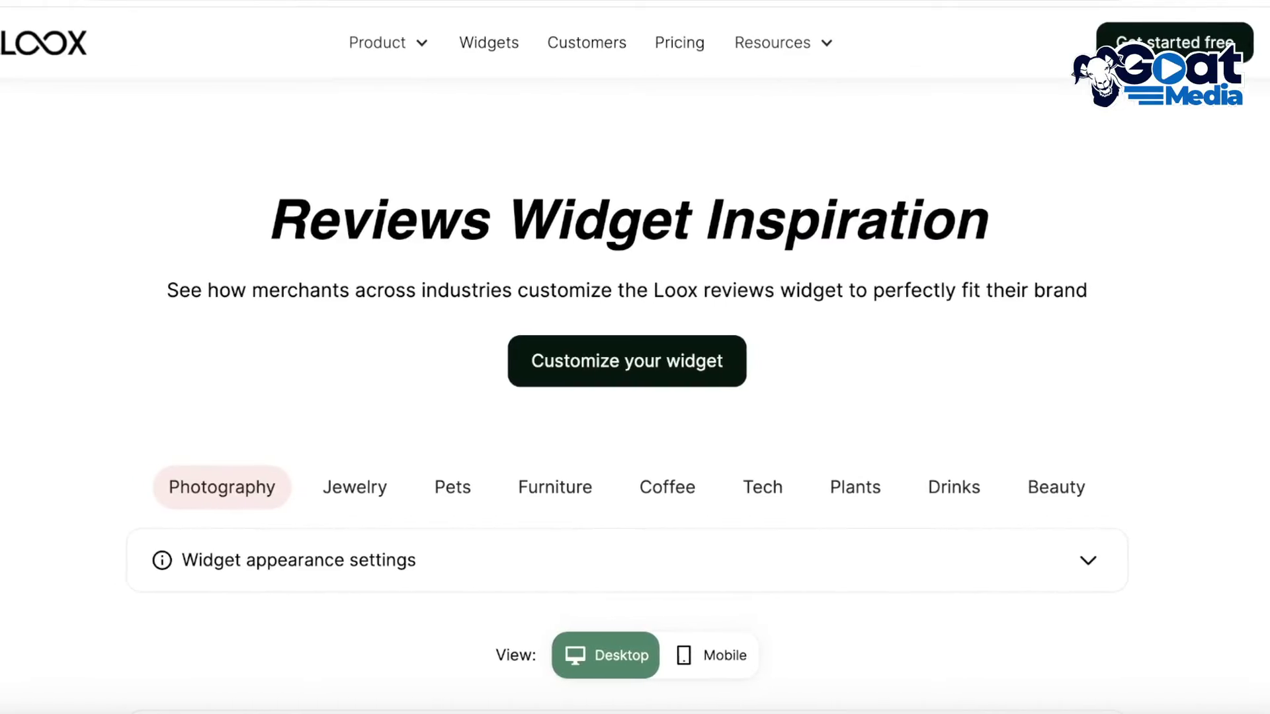
scroll(609, 113, down, 9)
scroll(794, 264, down, 10)
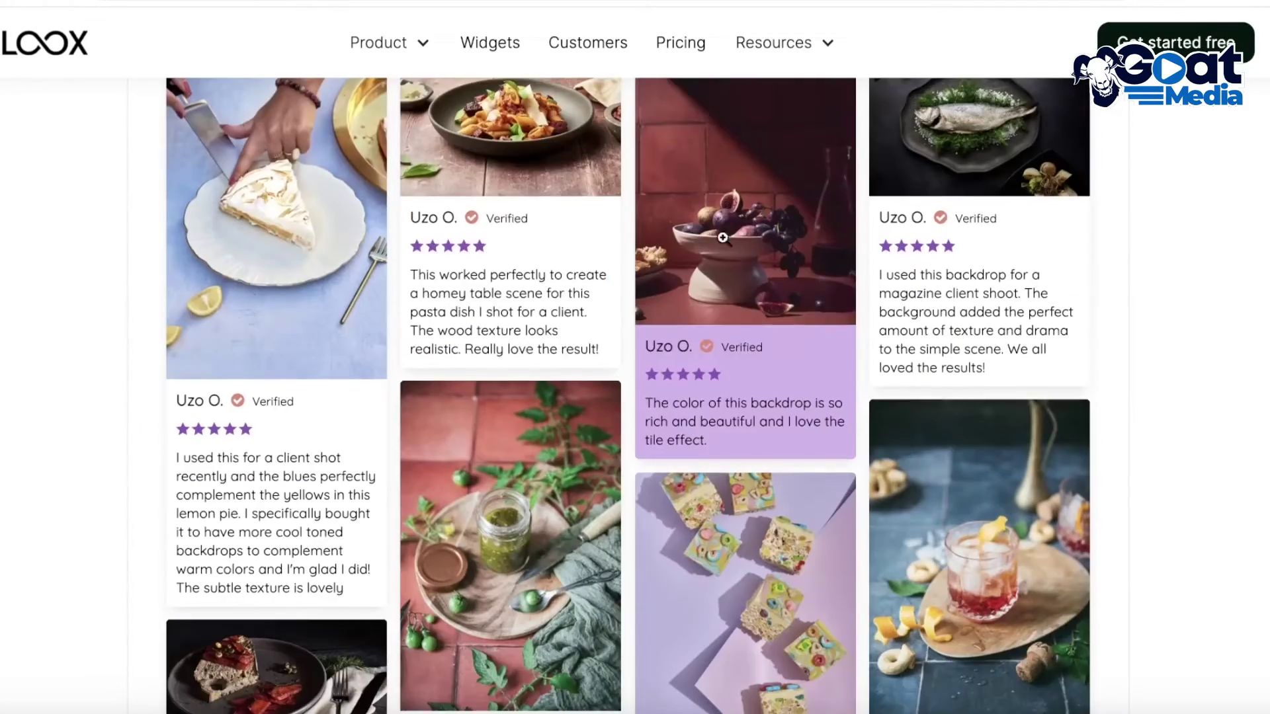
scroll(793, 310, up, 15)
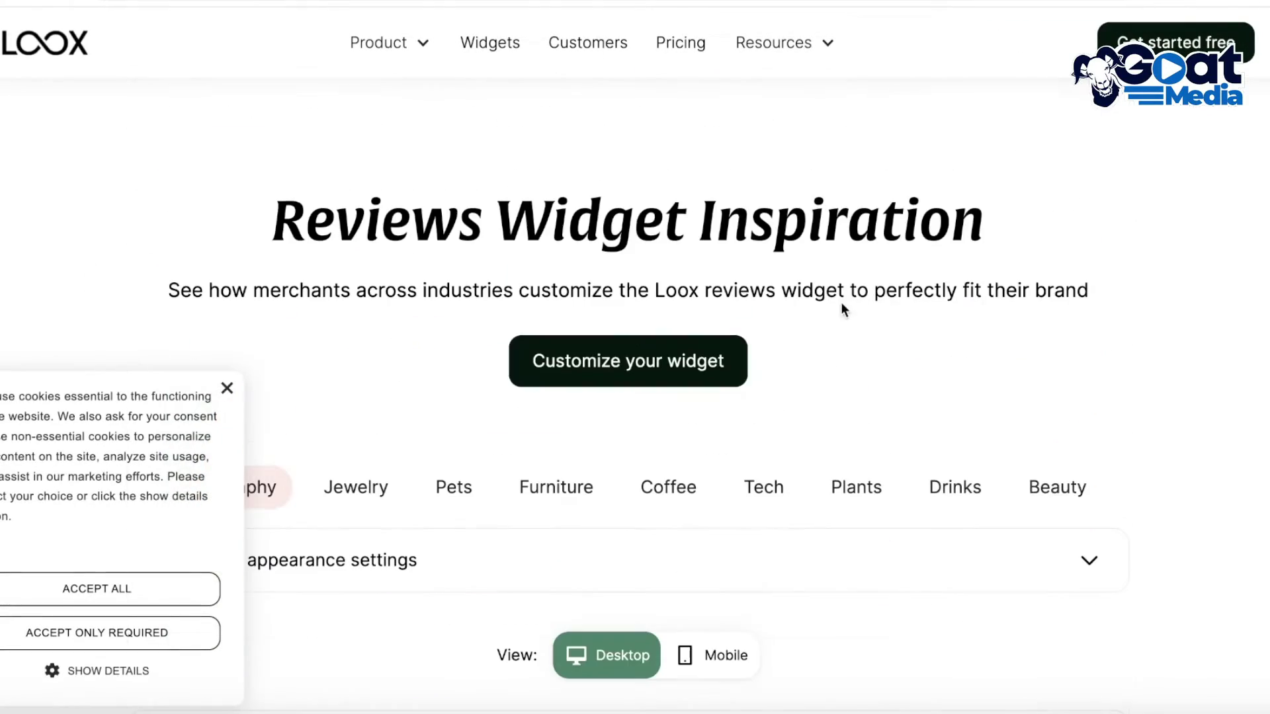
click(348, 489)
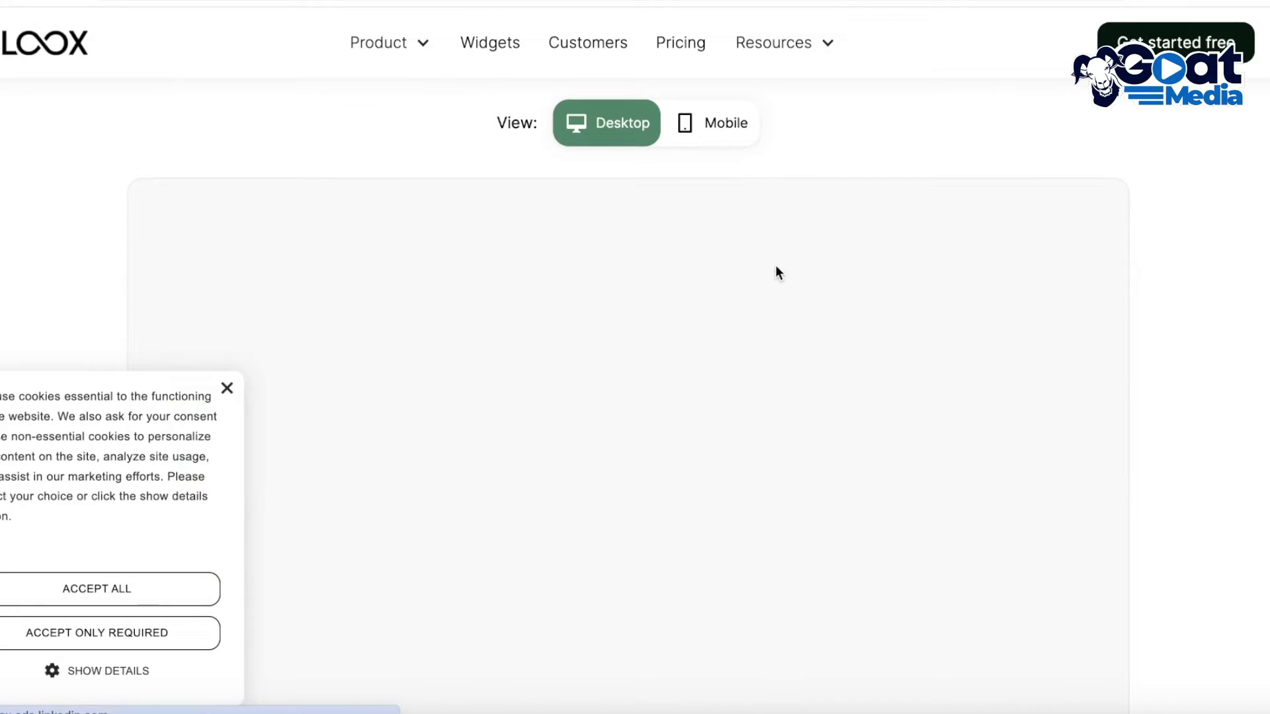
scroll(750, 285, down, 3)
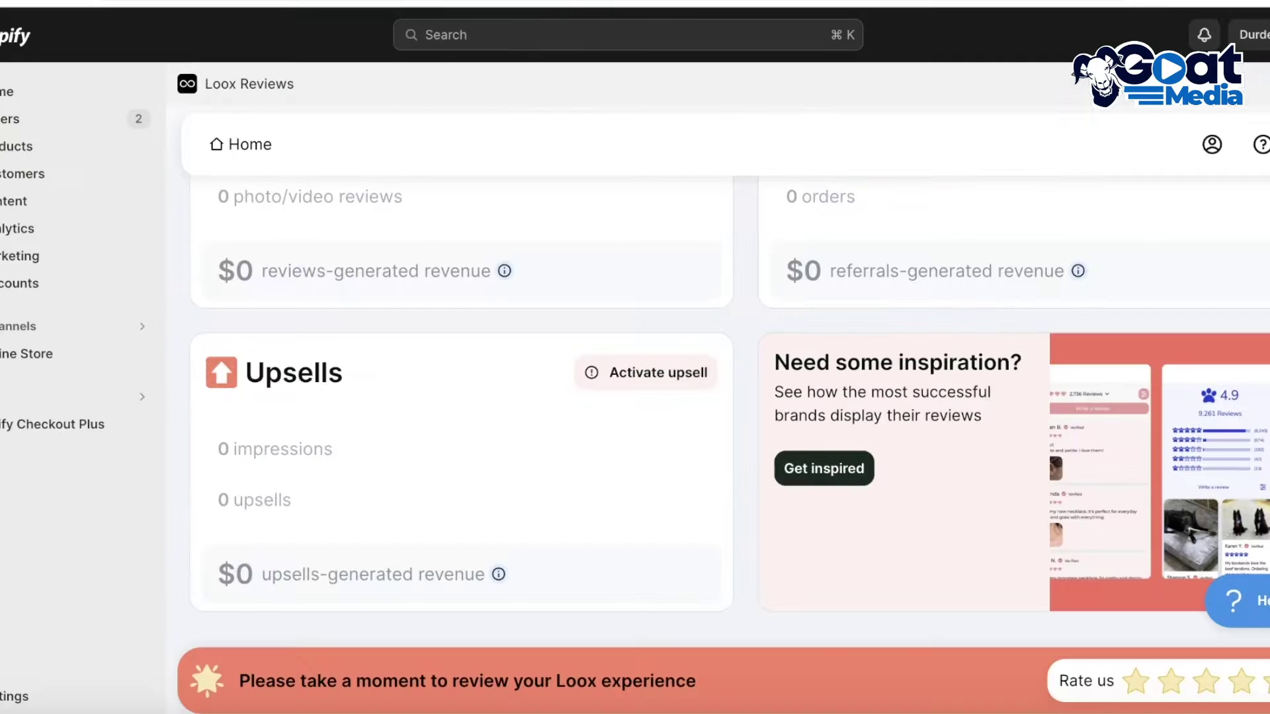
click(80, 396)
click(371, 104)
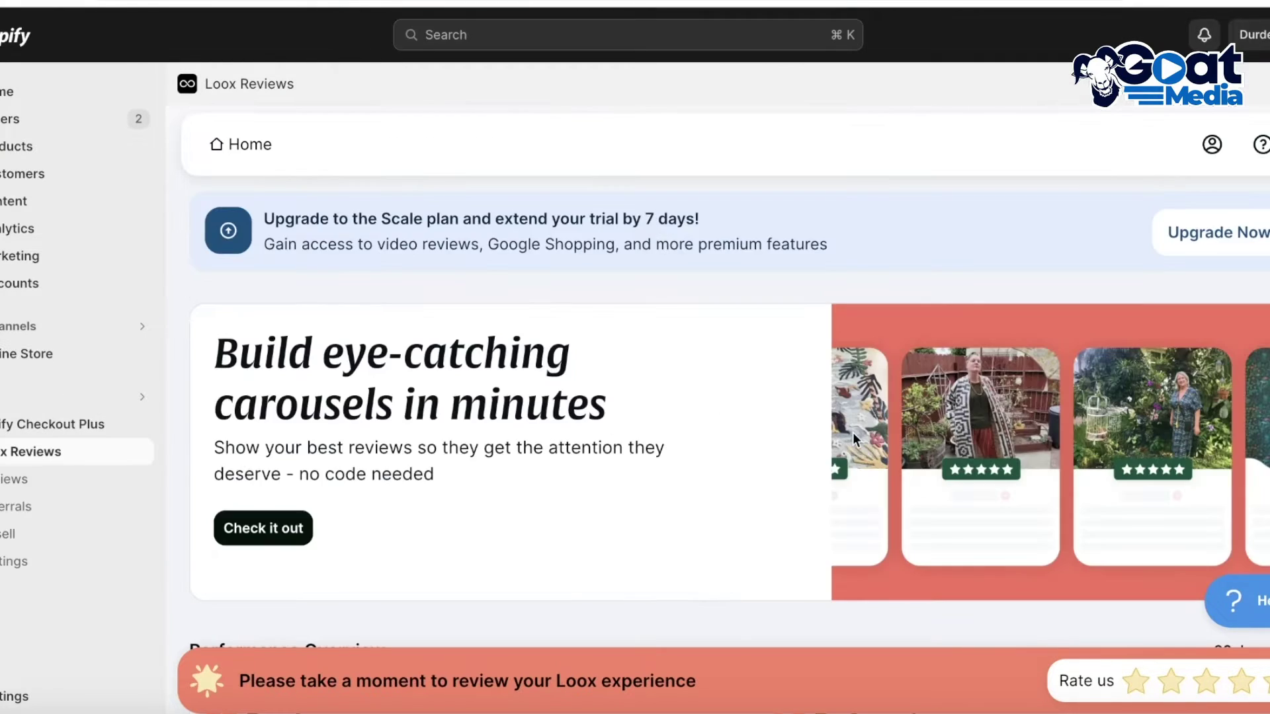
scroll(851, 395, down, 5)
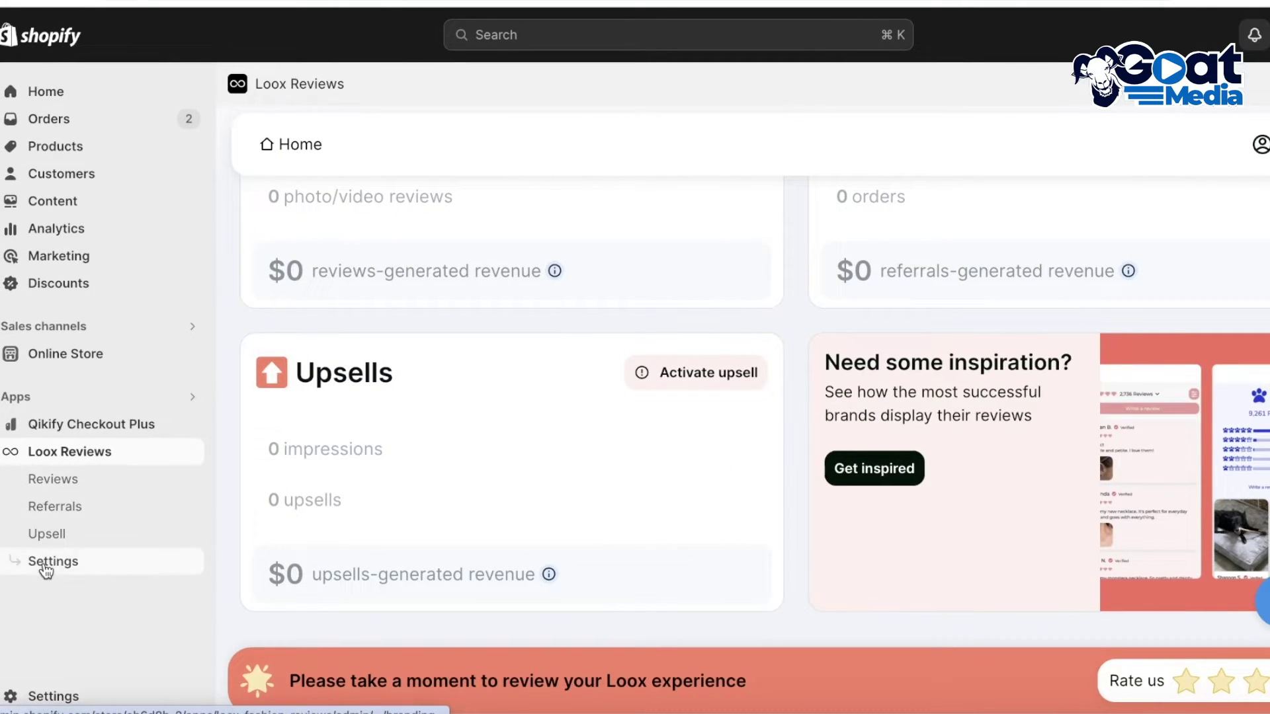
Step: Open Loox Reviews Settings and expand General appearance for logo, corners, rating icon and font
click(45, 564)
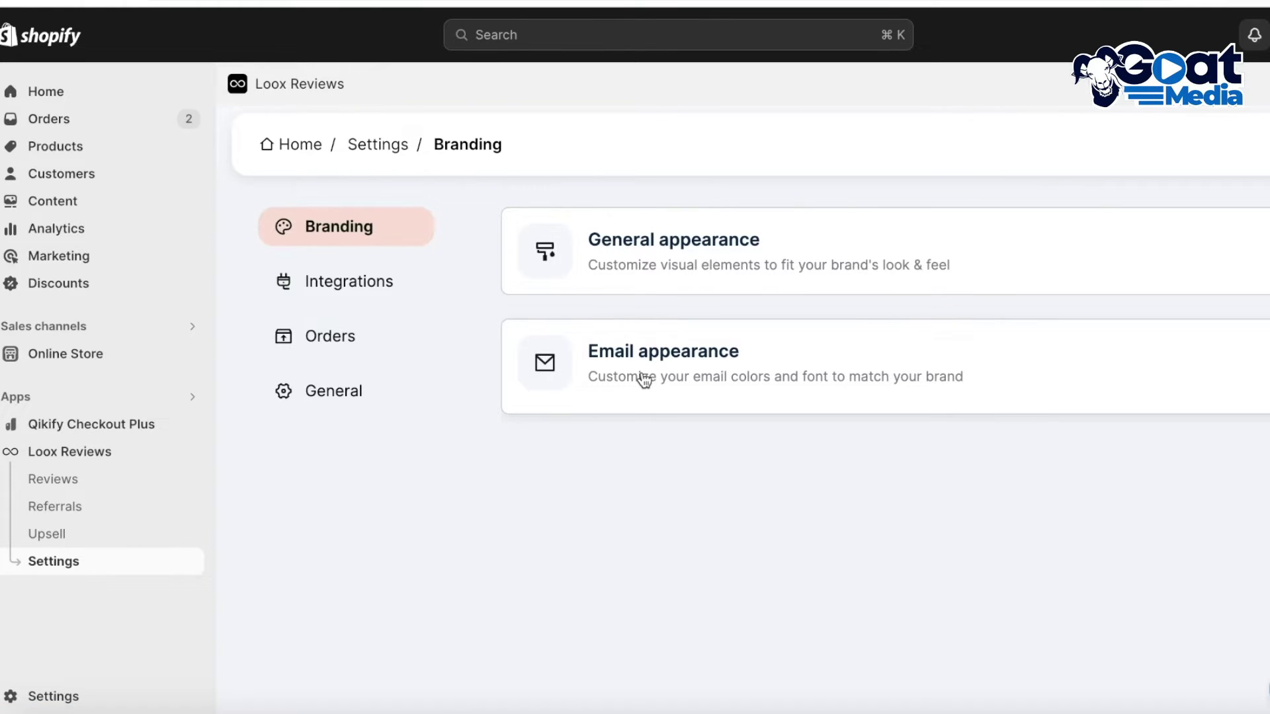
click(678, 250)
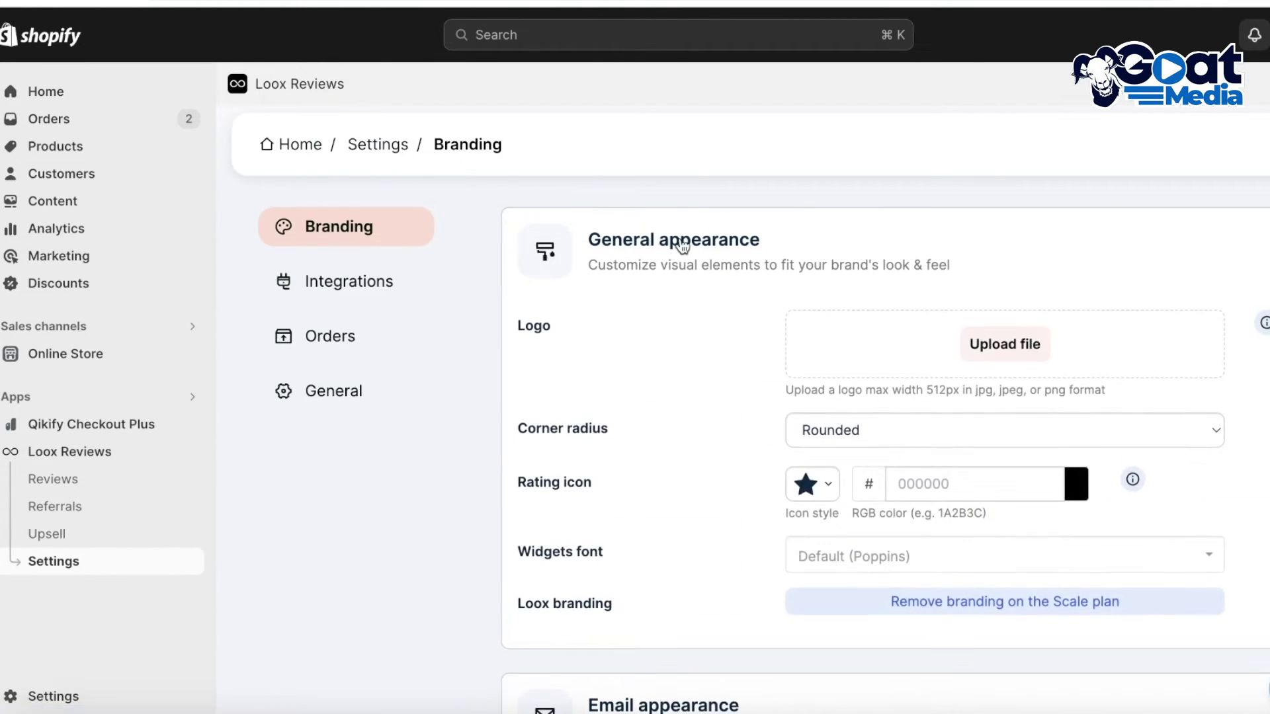
Step: Browse the Downloads and Desktop folders for a logo image to upload
click(1023, 349)
click(365, 202)
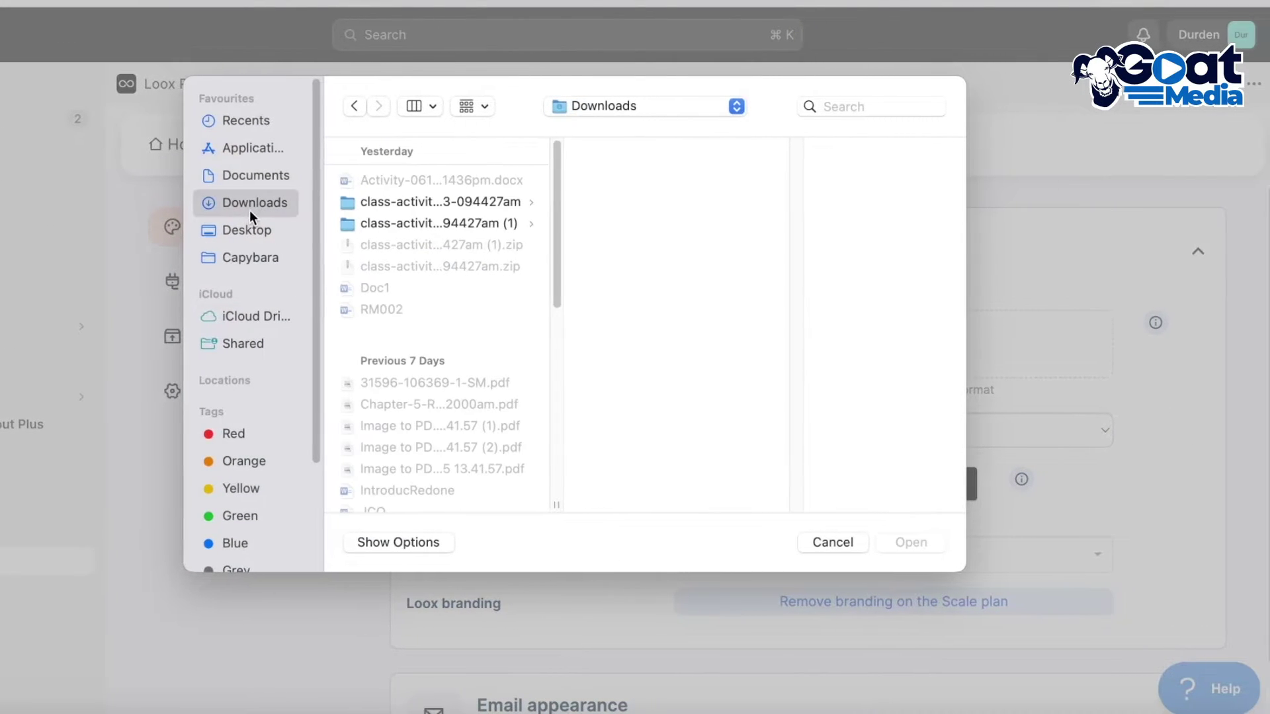
click(224, 229)
scroll(406, 382, down, 3)
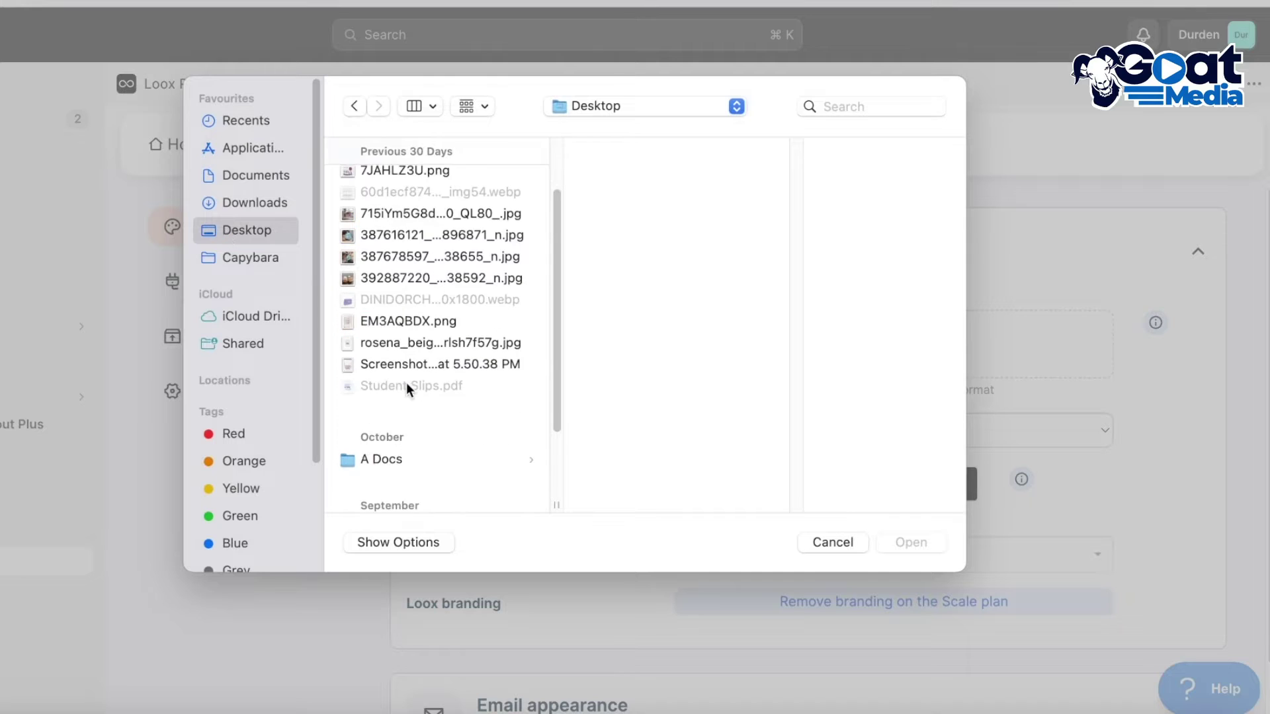
click(407, 343)
click(402, 321)
click(261, 203)
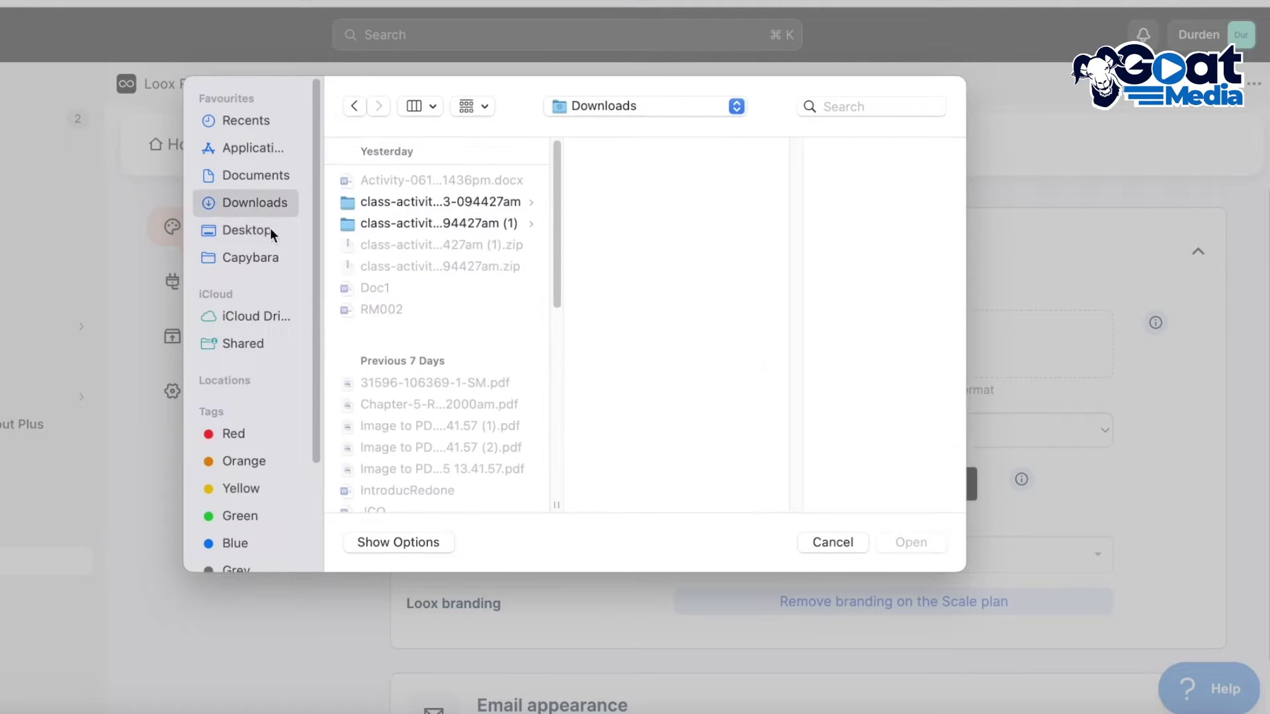
scroll(500, 397, down, 5)
scroll(500, 397, down, 1)
Step: Upload the 500x500 Pink Cartoon donut PNG from Downloads as the Loox branding logo
click(406, 289)
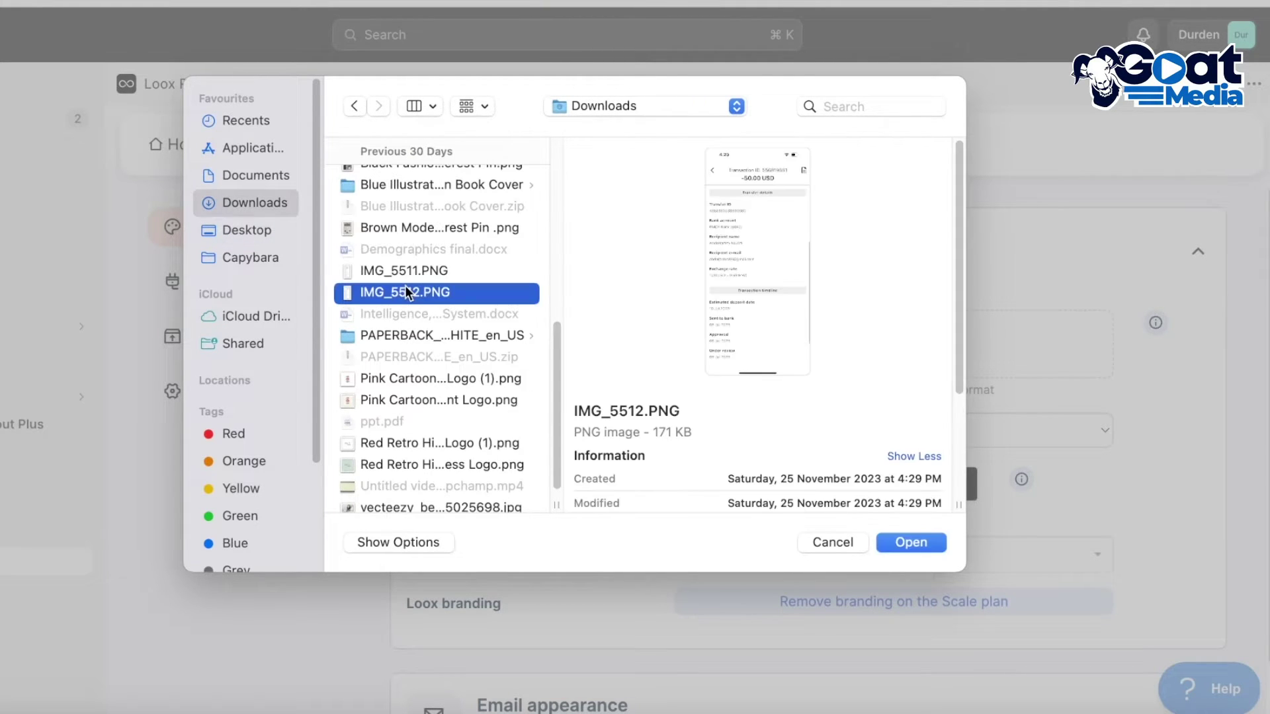
click(412, 382)
click(886, 539)
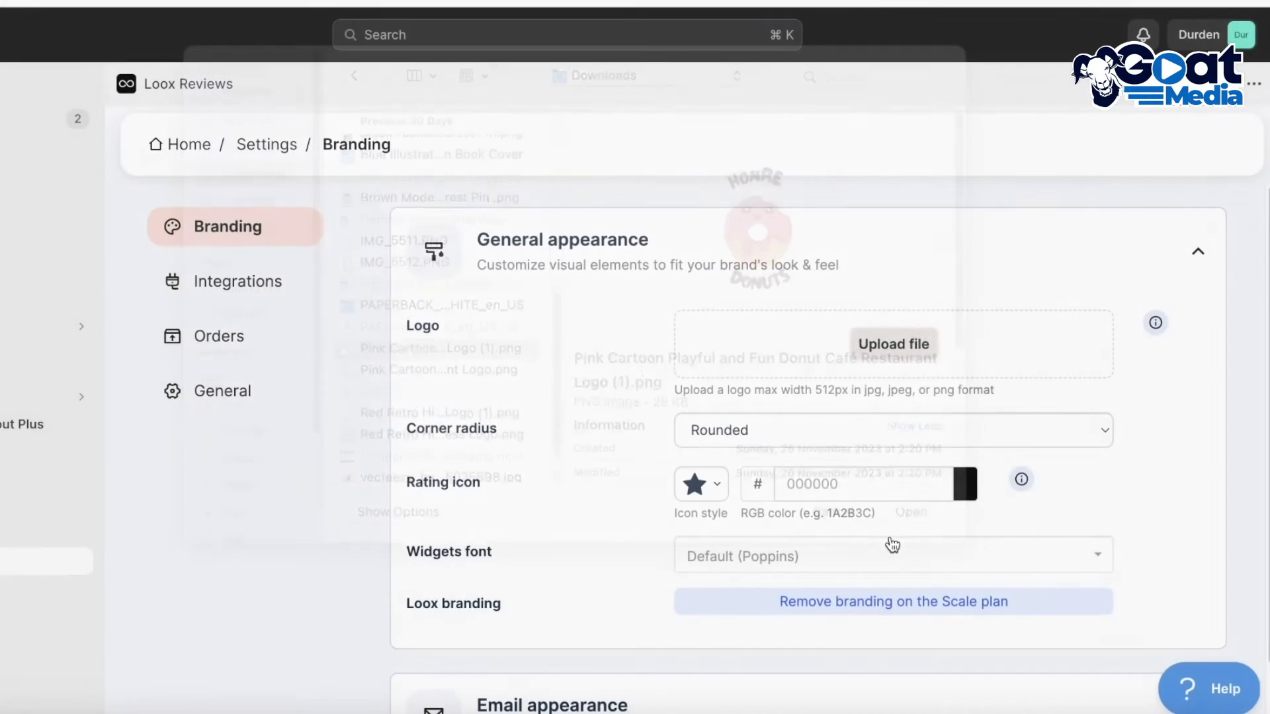
click(754, 435)
Step: Set the widget corner radius to Slightly Rounded
click(754, 435)
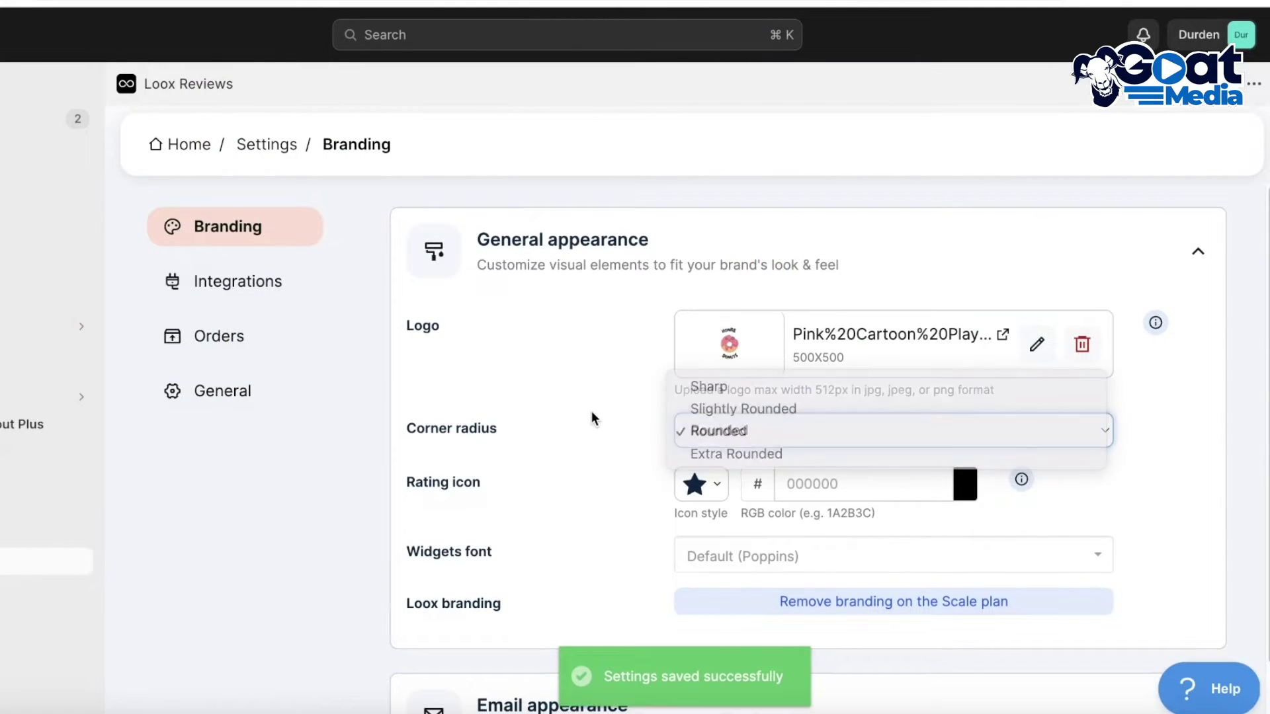
scroll(620, 403, down, 1)
click(752, 363)
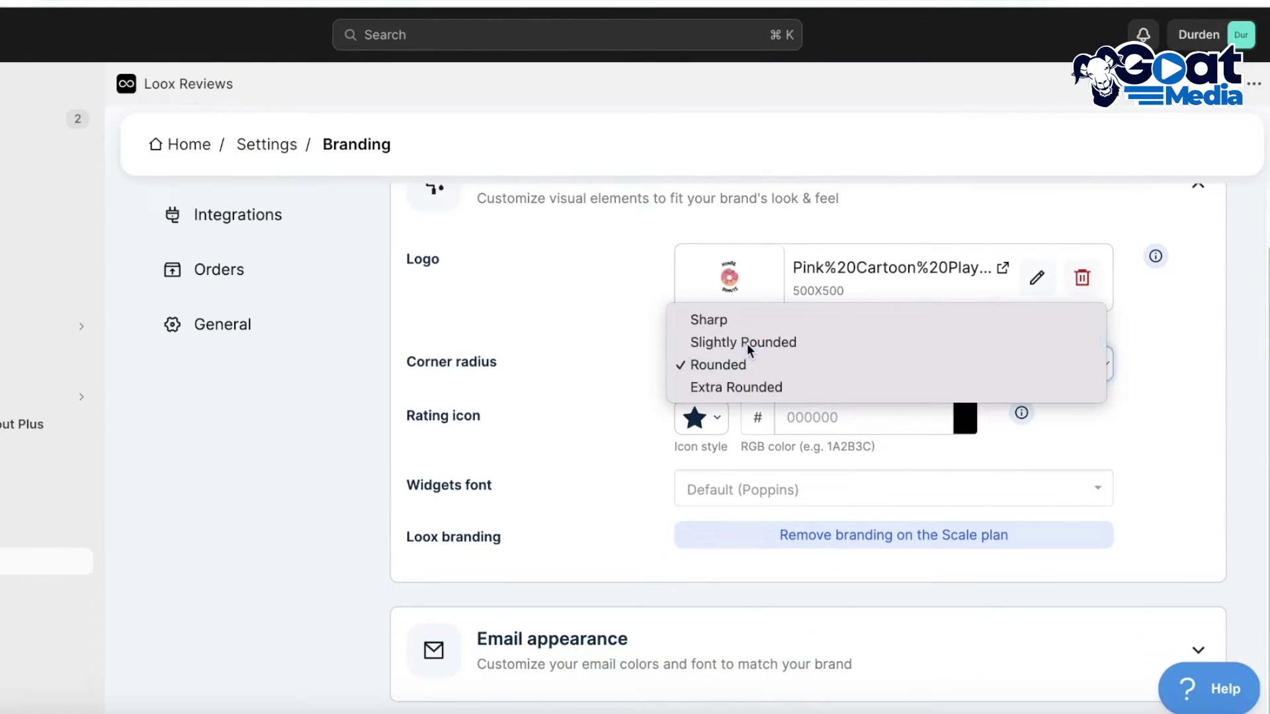
click(747, 343)
click(755, 367)
click(568, 364)
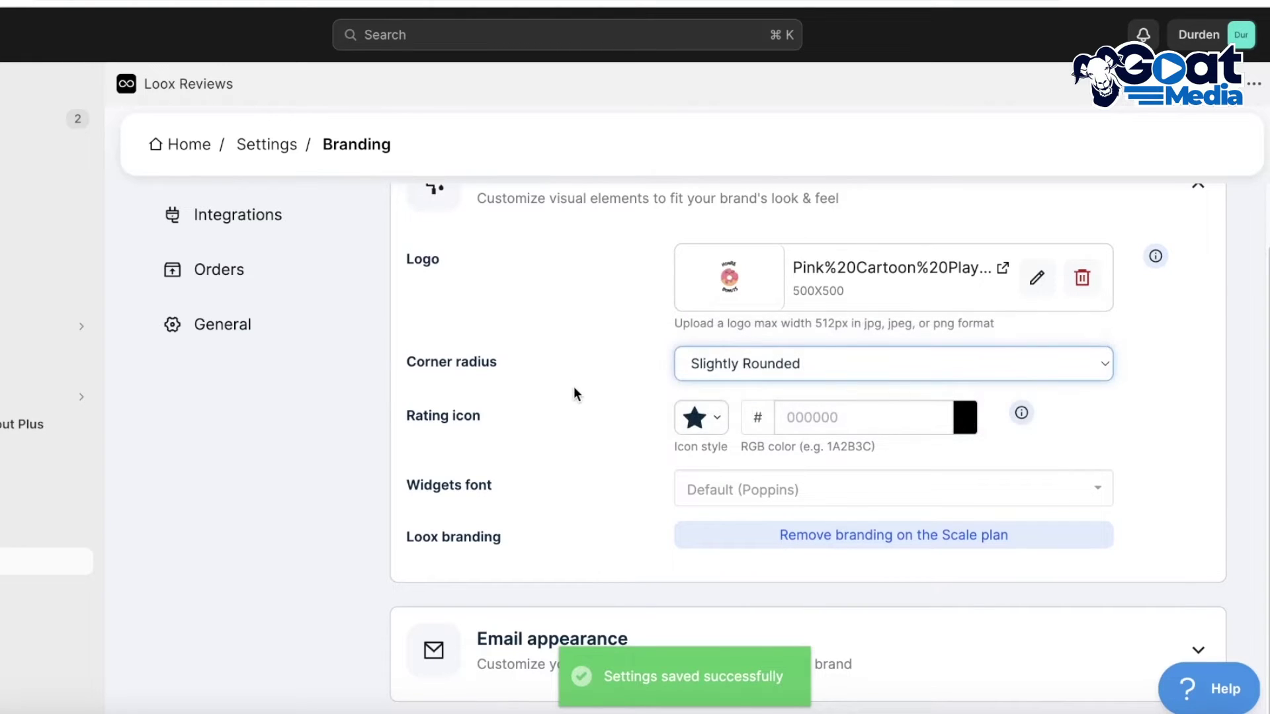
Step: Keep the star rating icon and colour it yellow ded866
click(697, 419)
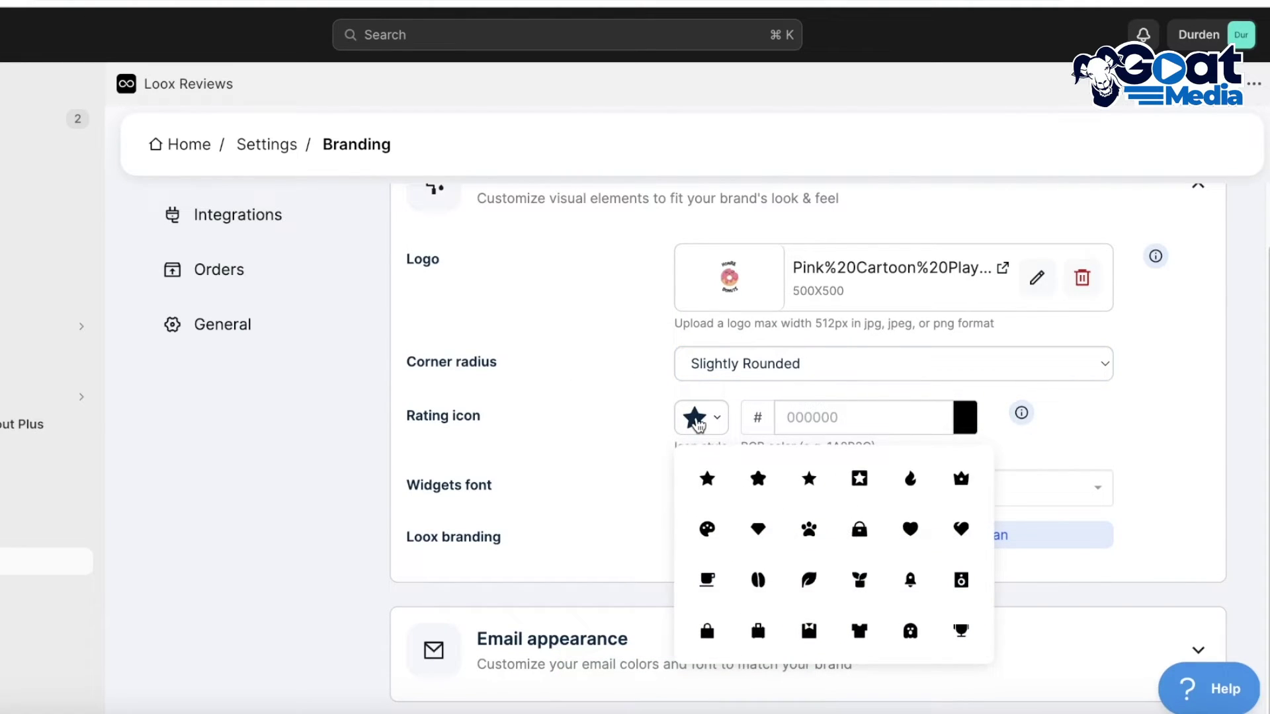
click(715, 423)
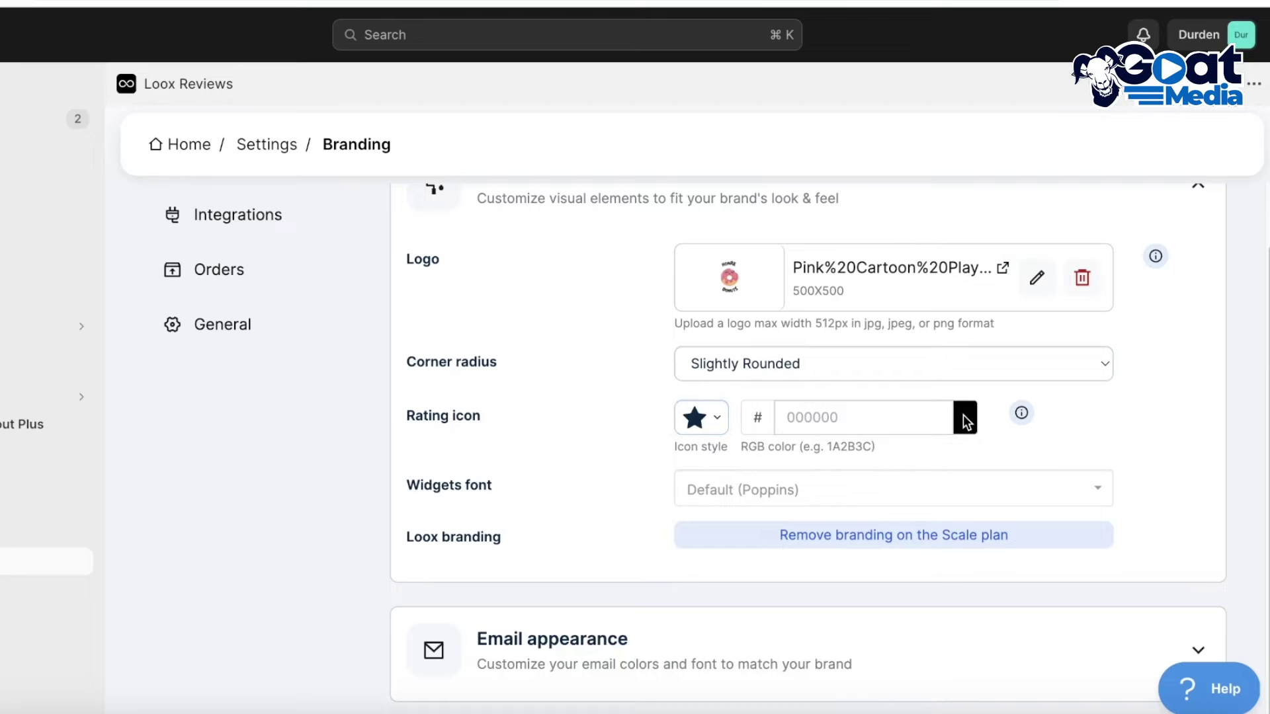
click(901, 418)
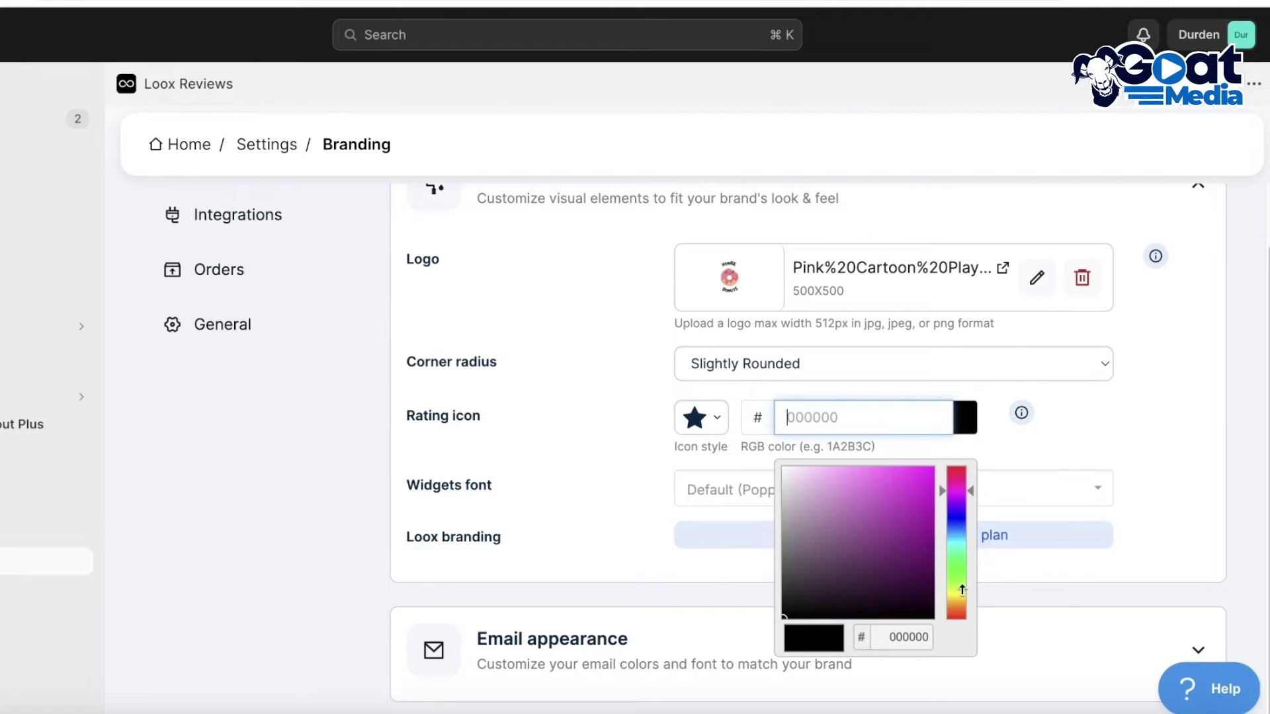
click(962, 590)
click(891, 467)
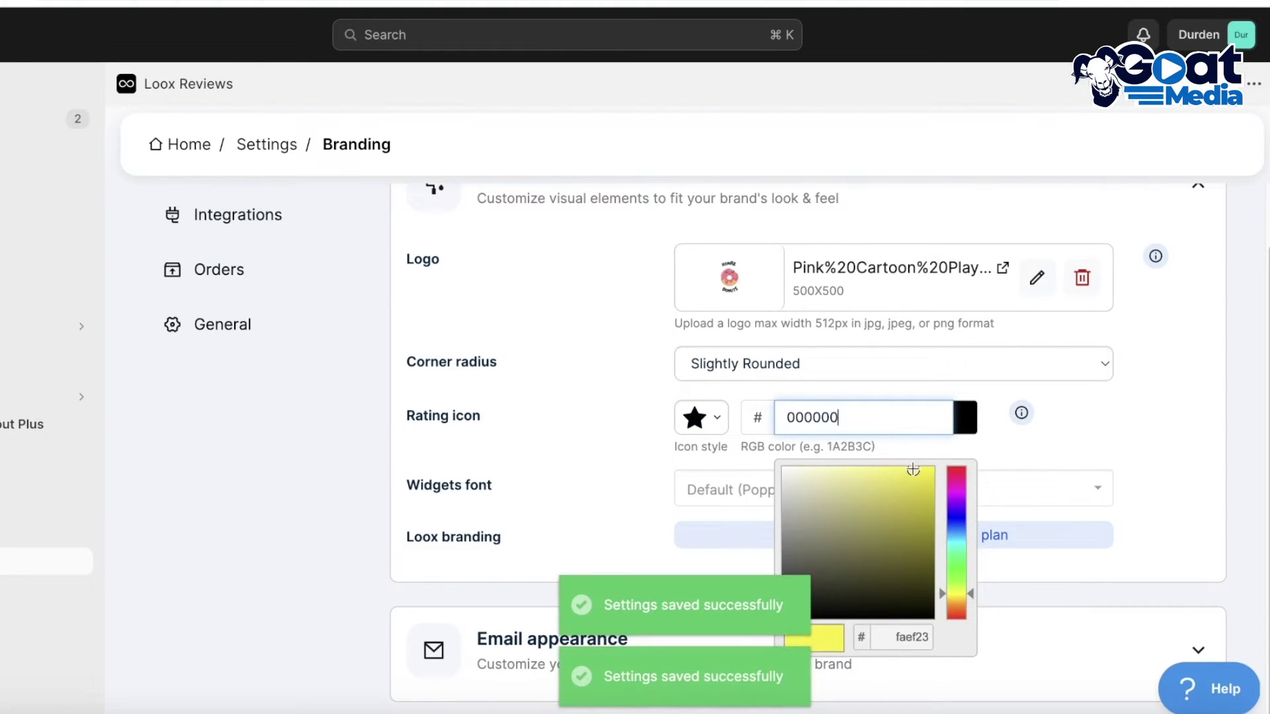
drag(887, 476, 861, 483)
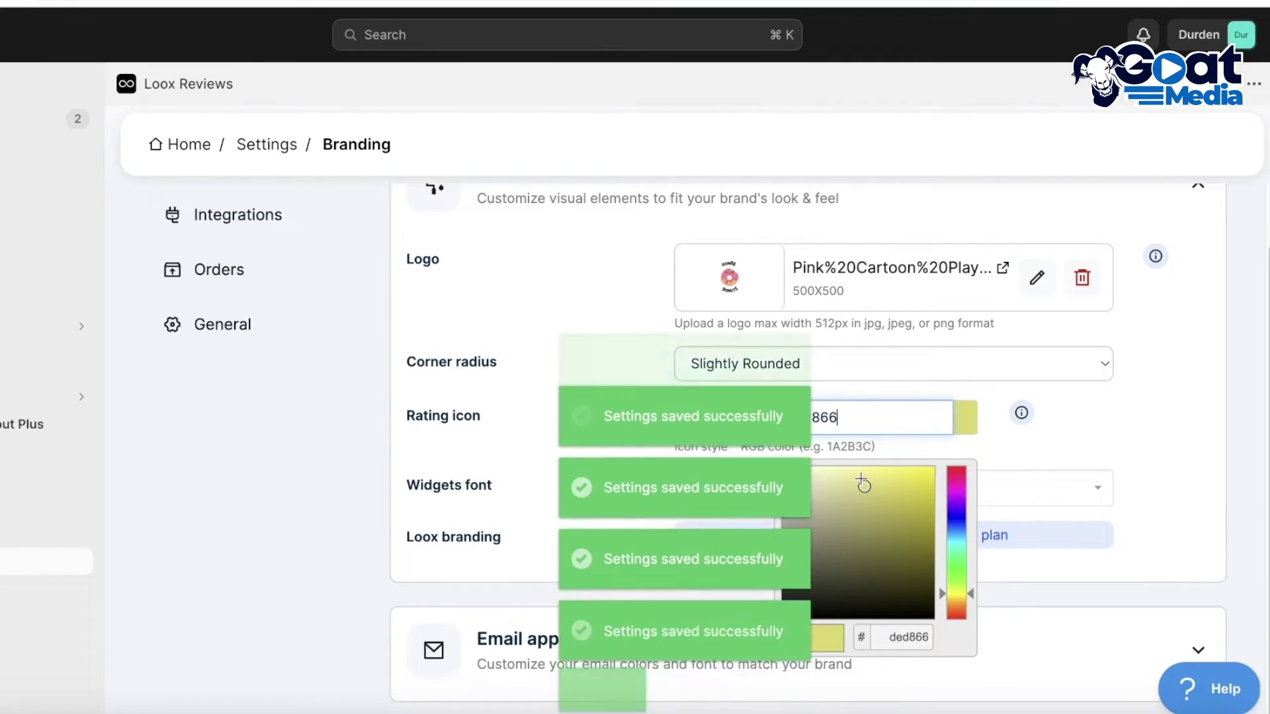
click(1140, 459)
Step: Choose Maven Pro as the widgets font, then expand the email appearance settings
click(964, 501)
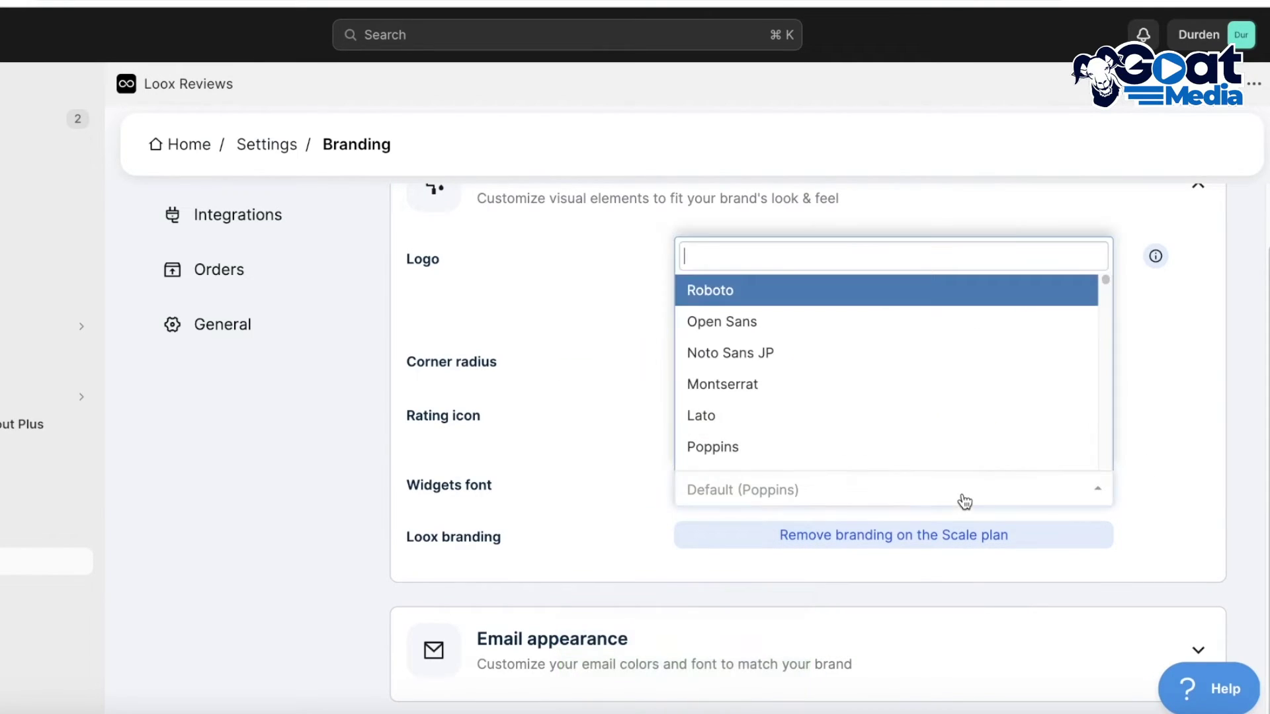
scroll(843, 401, down, 3)
scroll(843, 400, down, 2)
click(725, 428)
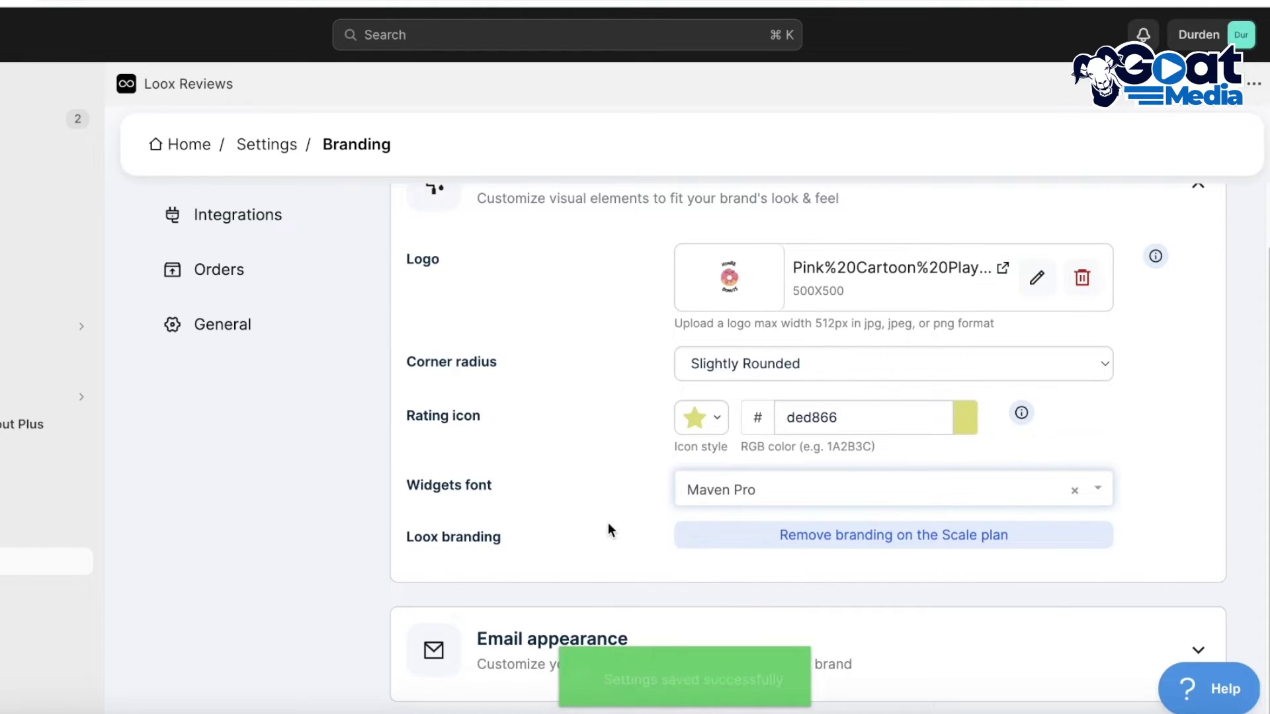
click(543, 657)
scroll(546, 635, down, 7)
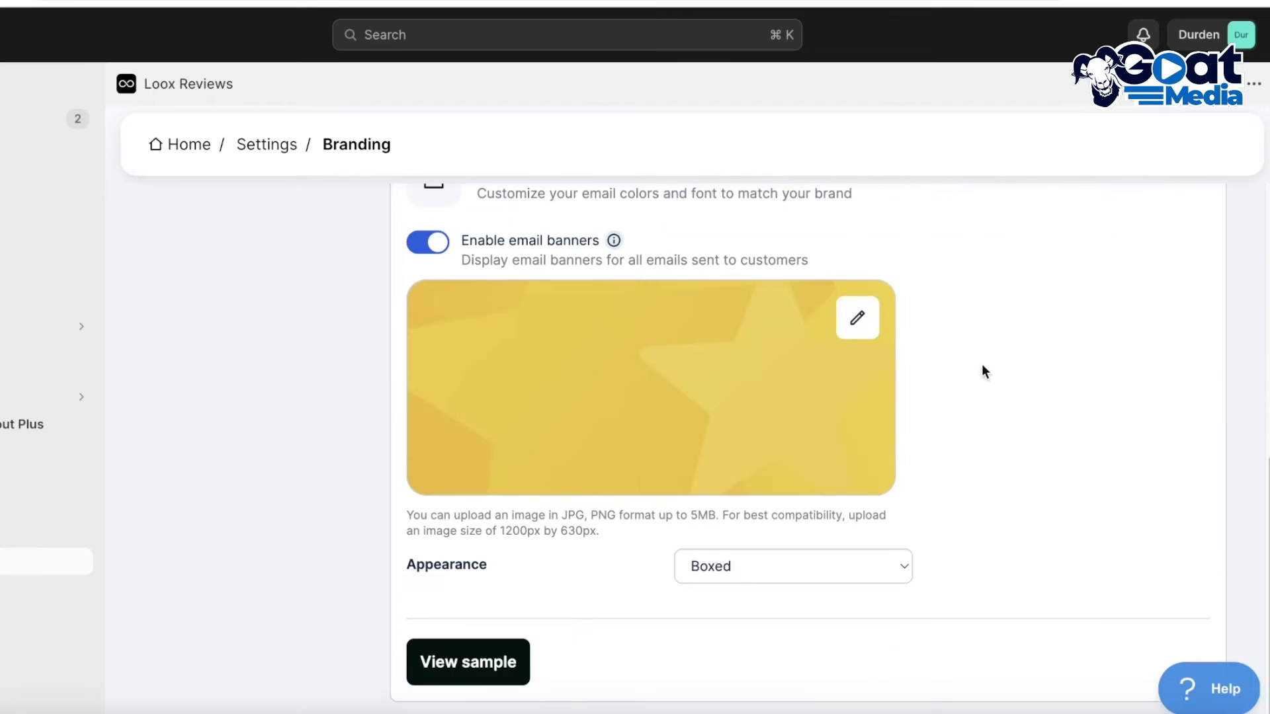
Step: Move through the Loox Integrations, Orders and General settings pages
scroll(1174, 431, up, 8)
click(198, 281)
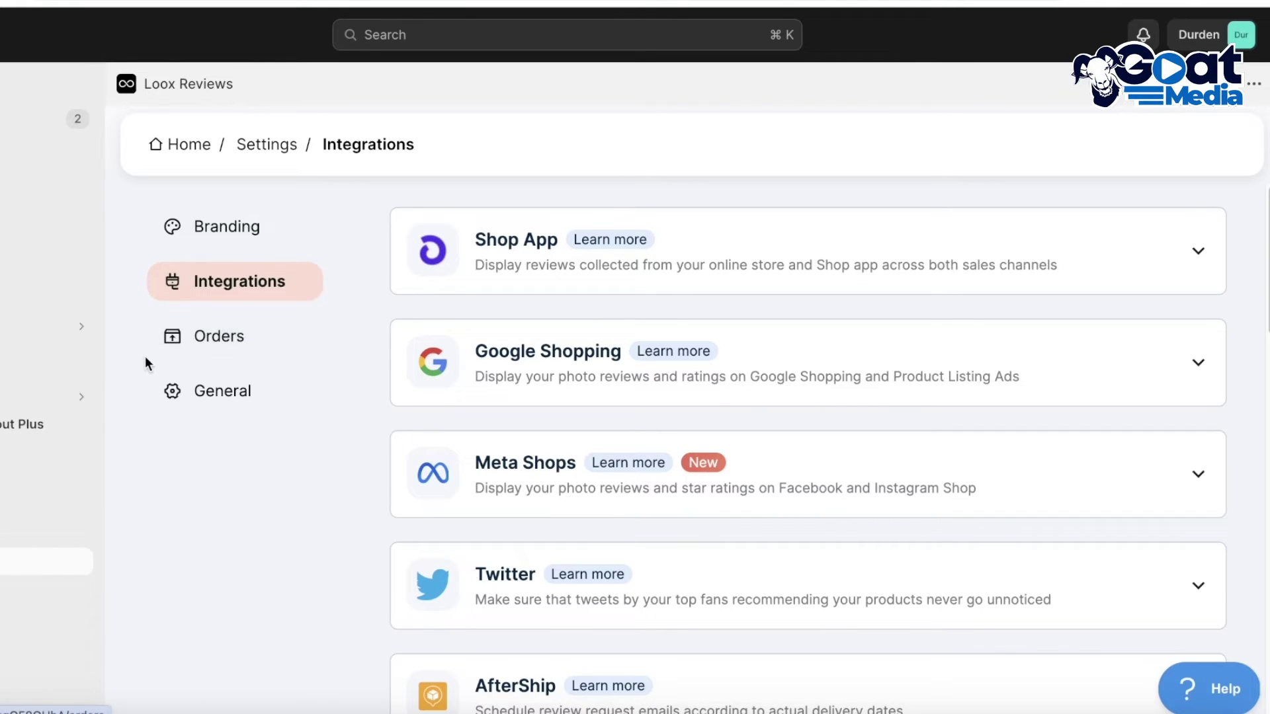
scroll(195, 370, down, 7)
scroll(196, 371, up, 7)
click(198, 344)
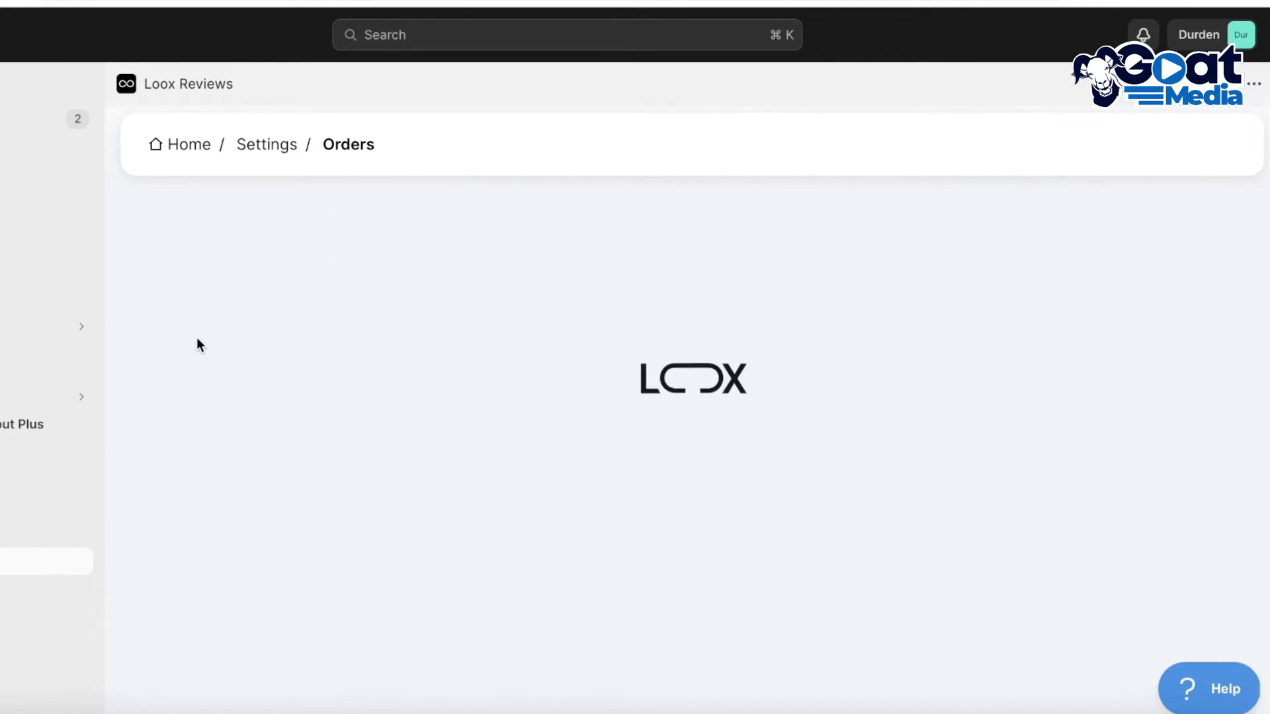
click(190, 389)
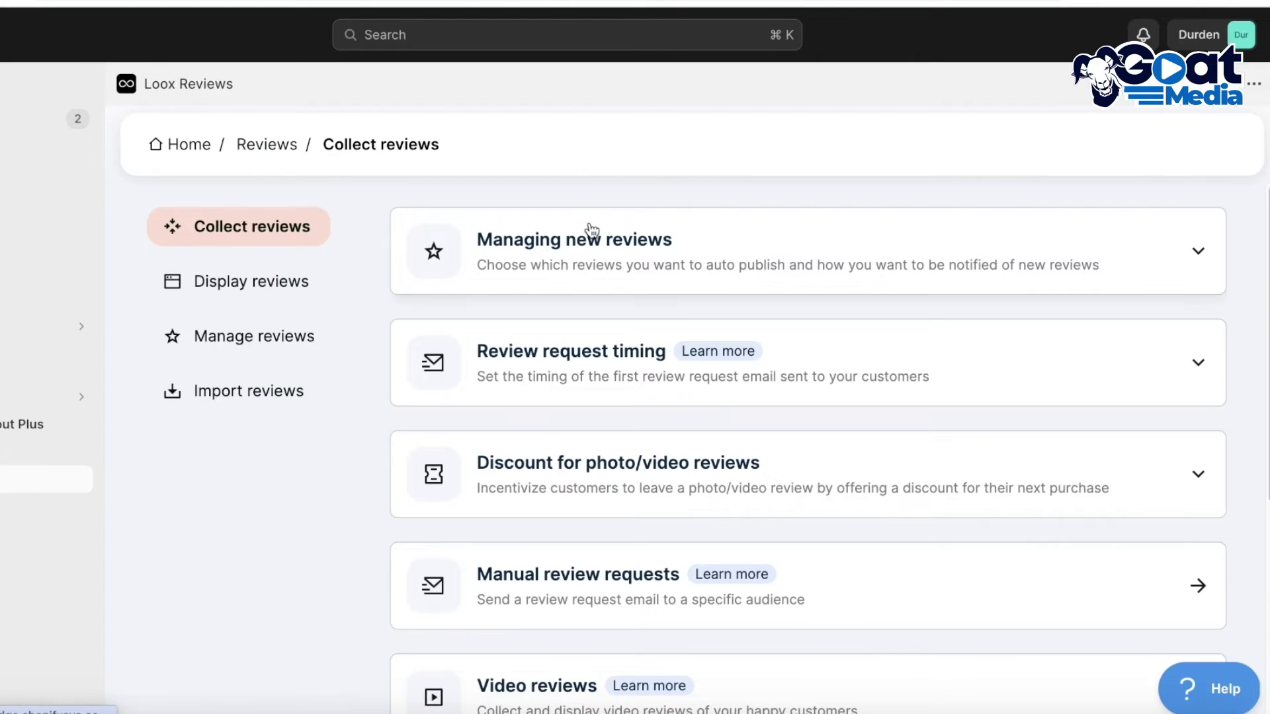
Step: Go to Display reviews and look over the Product Reviews, Rating and Pop-up widget cards
scroll(592, 335, down, 3)
scroll(598, 327, up, 3)
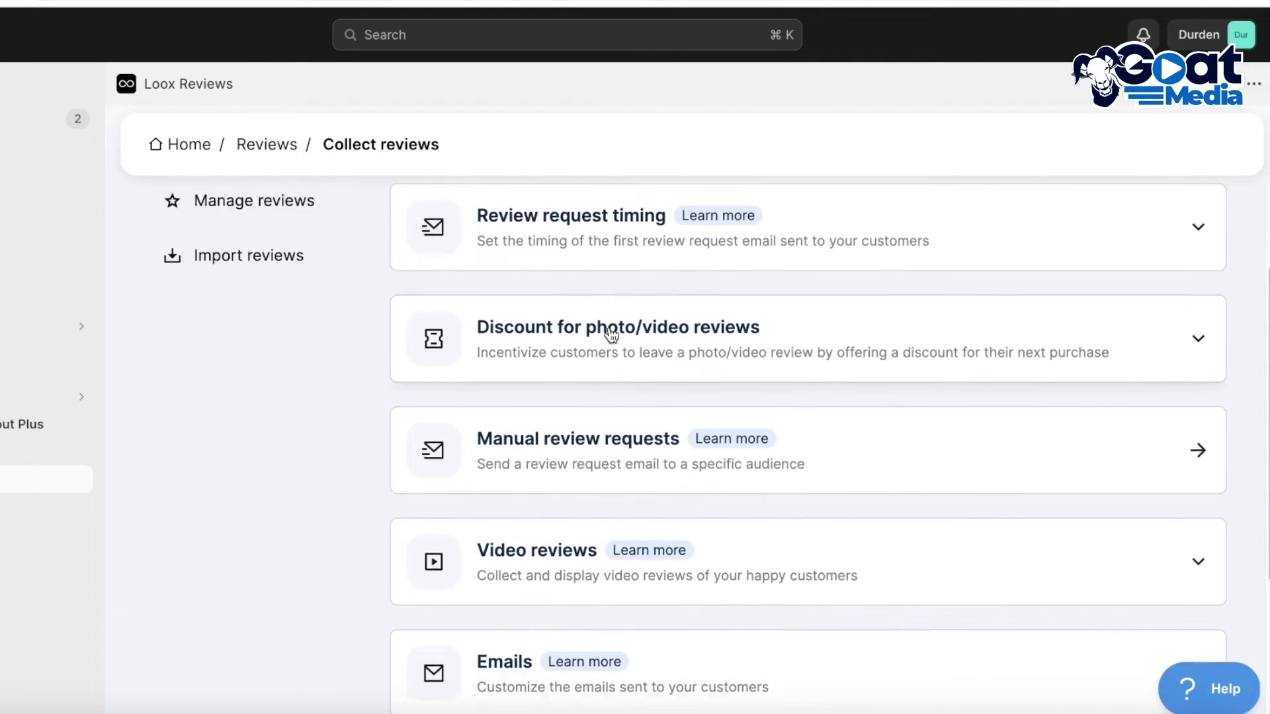
click(283, 297)
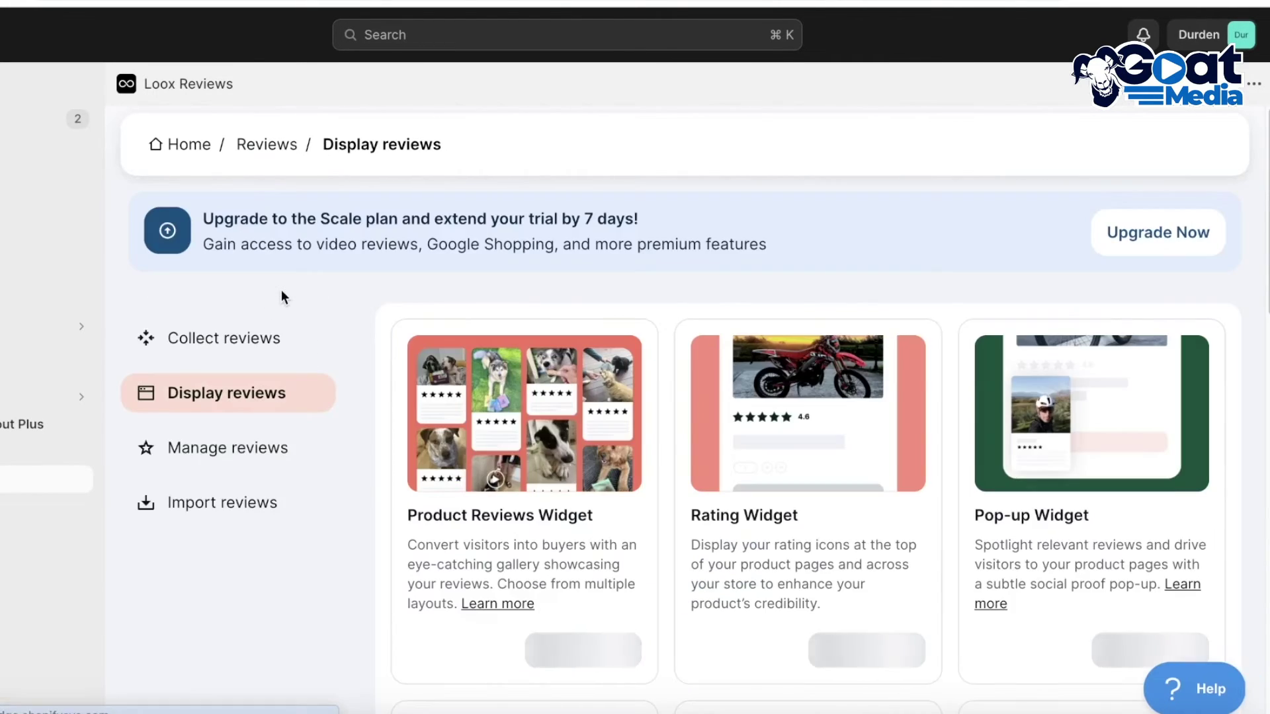
scroll(516, 384, down, 2)
scroll(516, 384, up, 2)
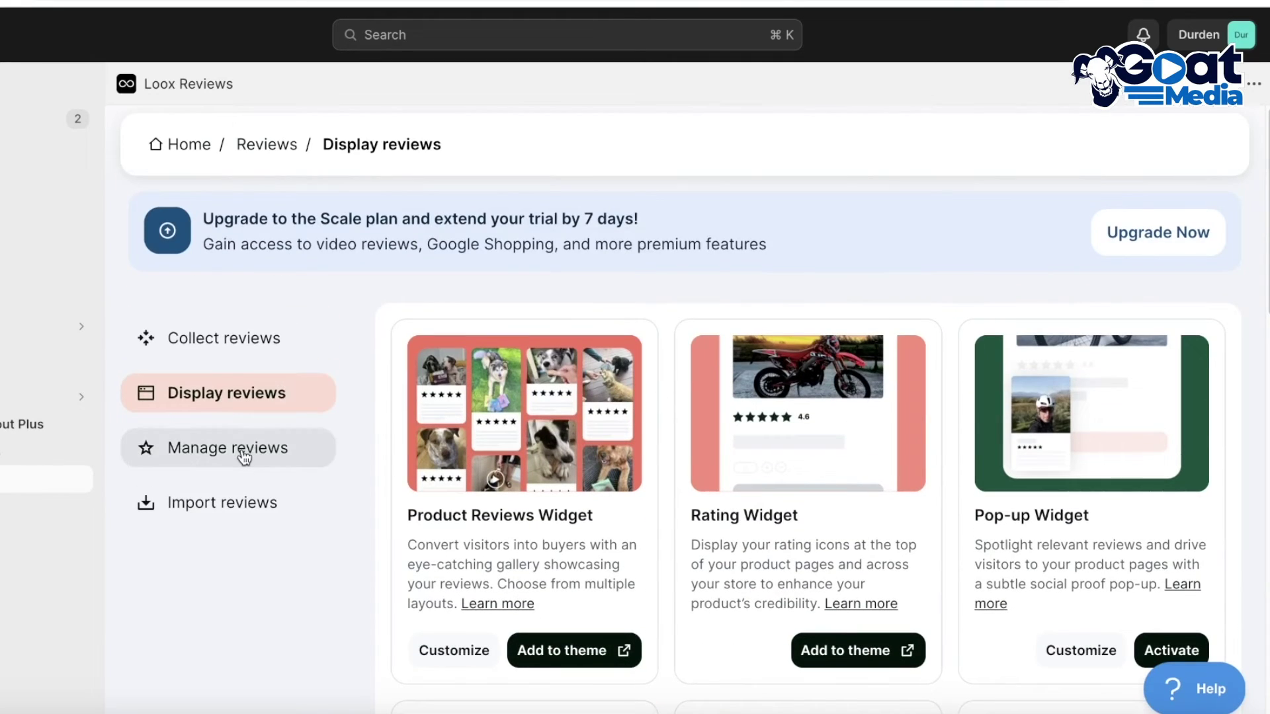
scroll(289, 340, down, 3)
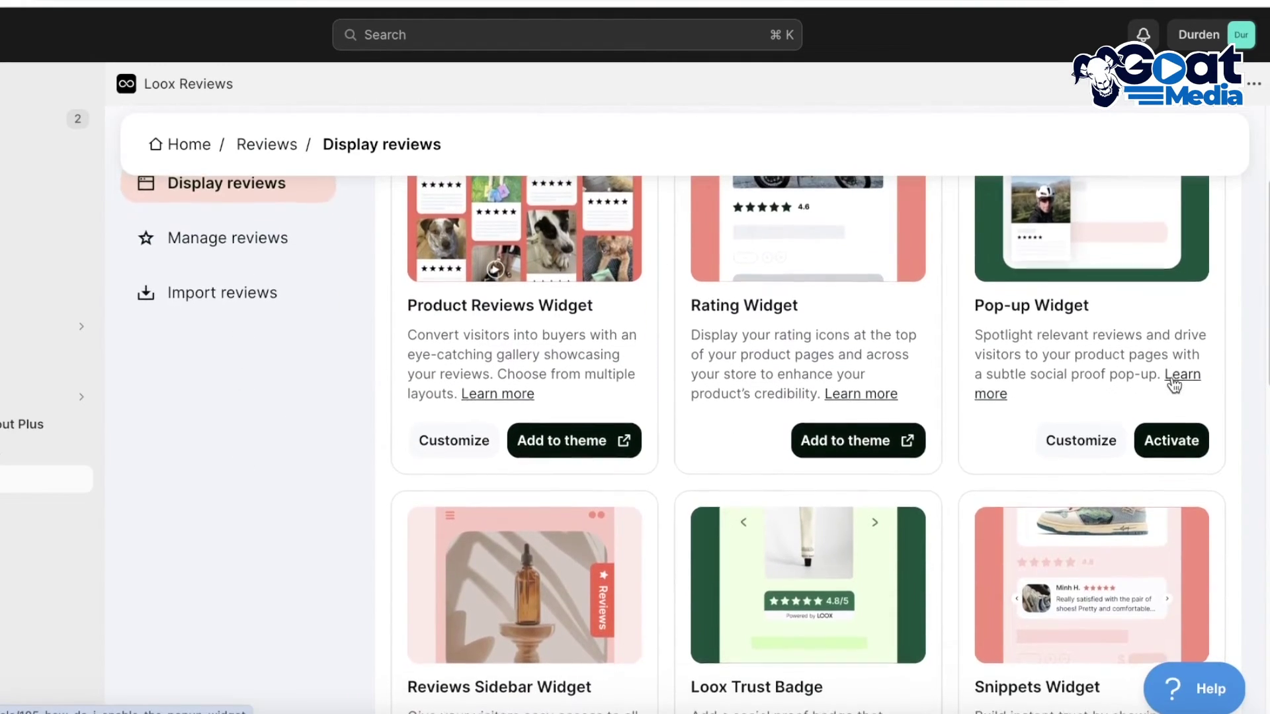
scroll(721, 444, up, 3)
scroll(720, 445, down, 10)
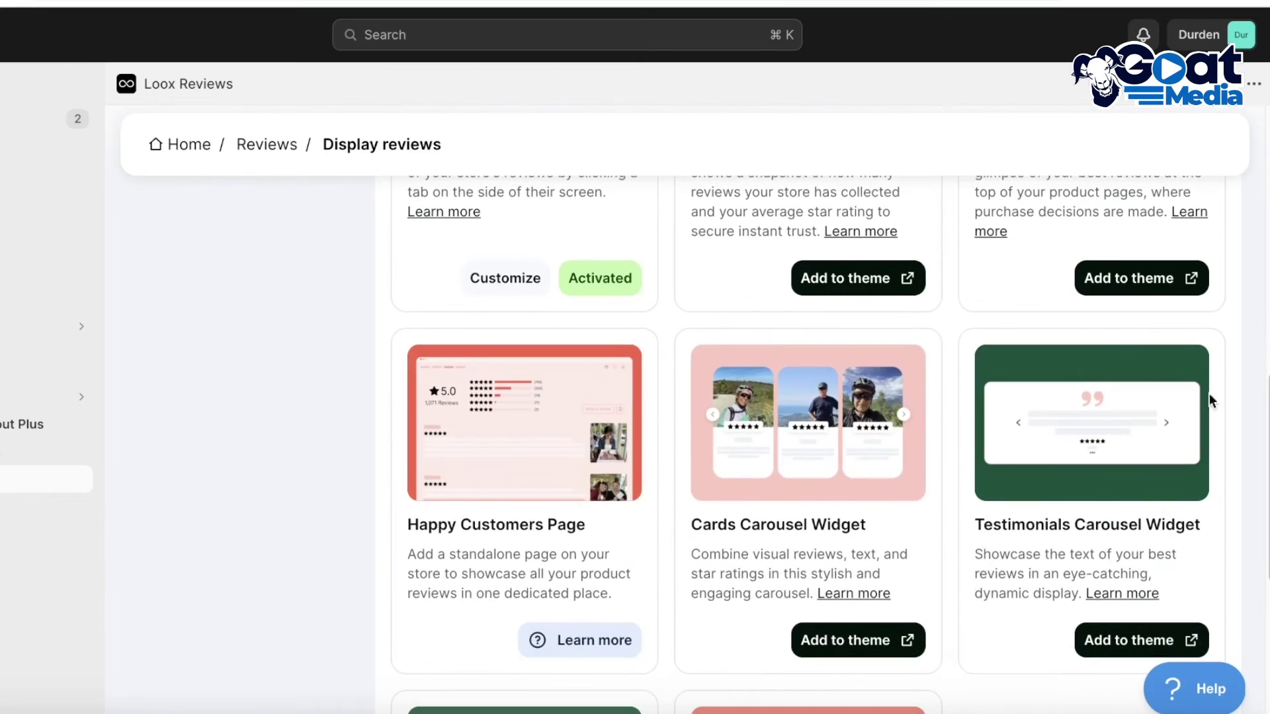
scroll(943, 401, up, 10)
scroll(895, 390, down, 5)
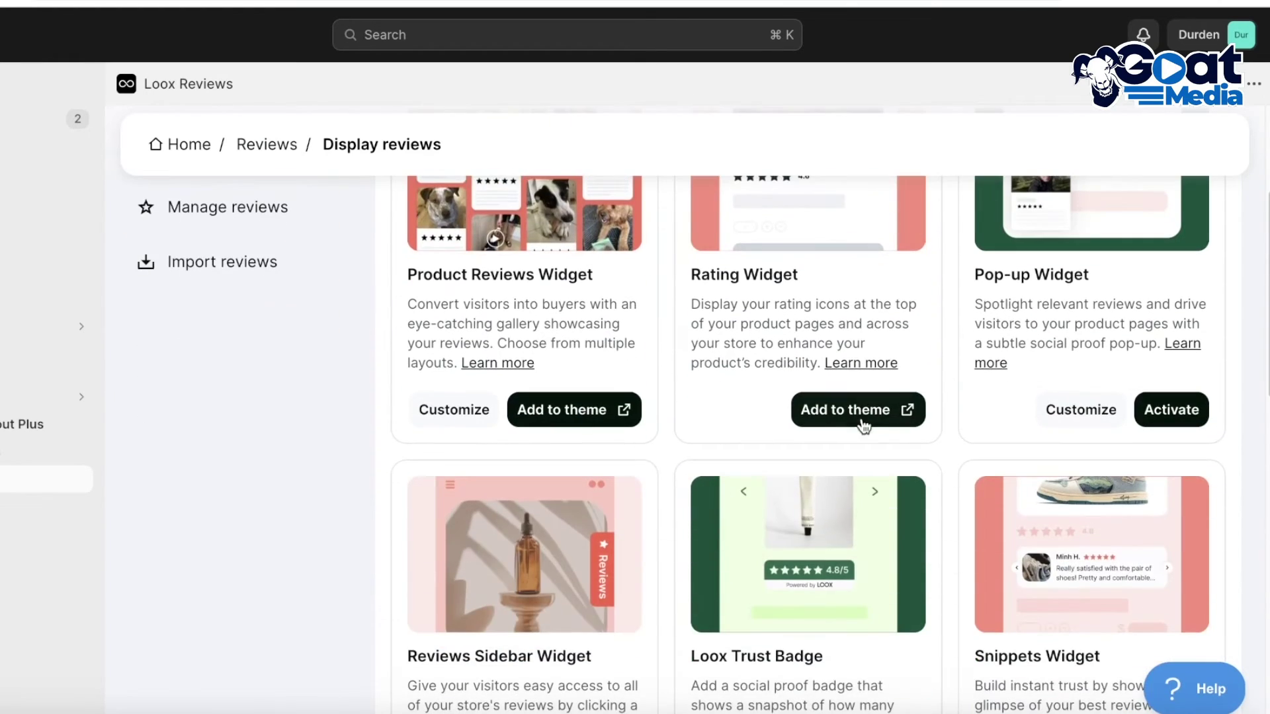
scroll(582, 377, up, 3)
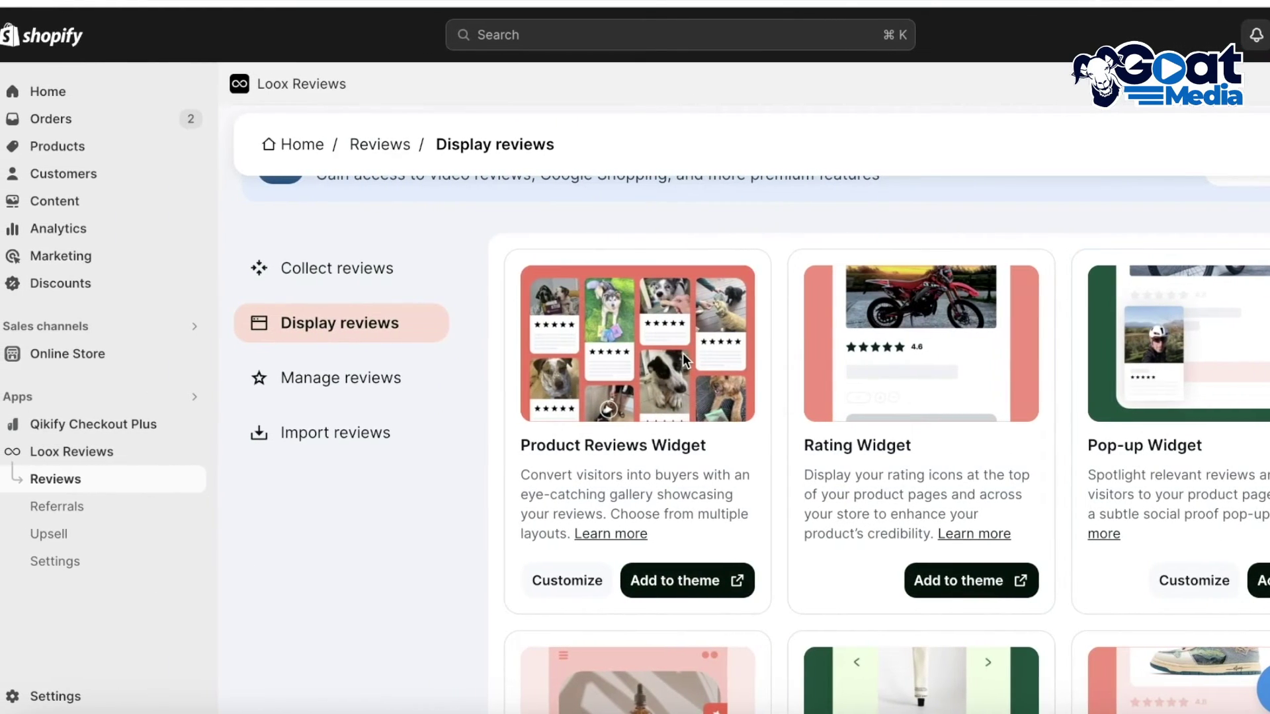
Step: In the Copy of Copy of Dawn theme editor, add the Loox Testimonials Carousel app section below Featured collection
click(146, 368)
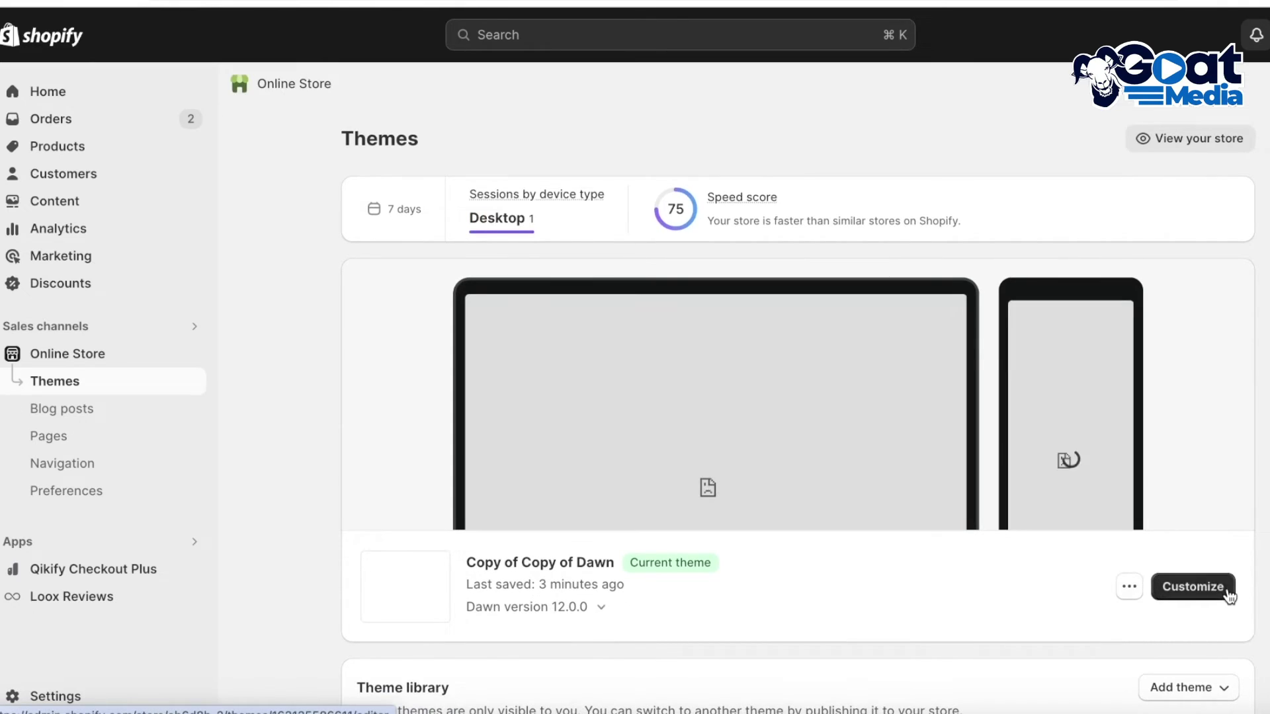
click(1228, 590)
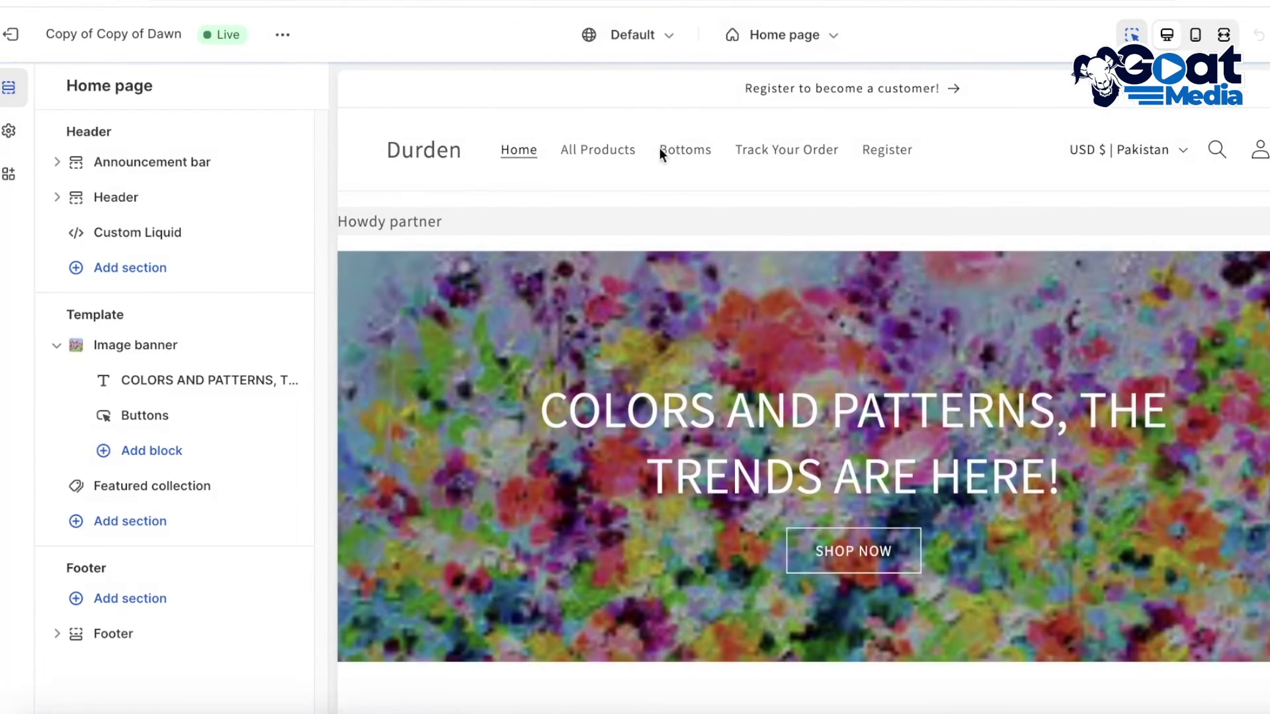
click(137, 522)
click(498, 263)
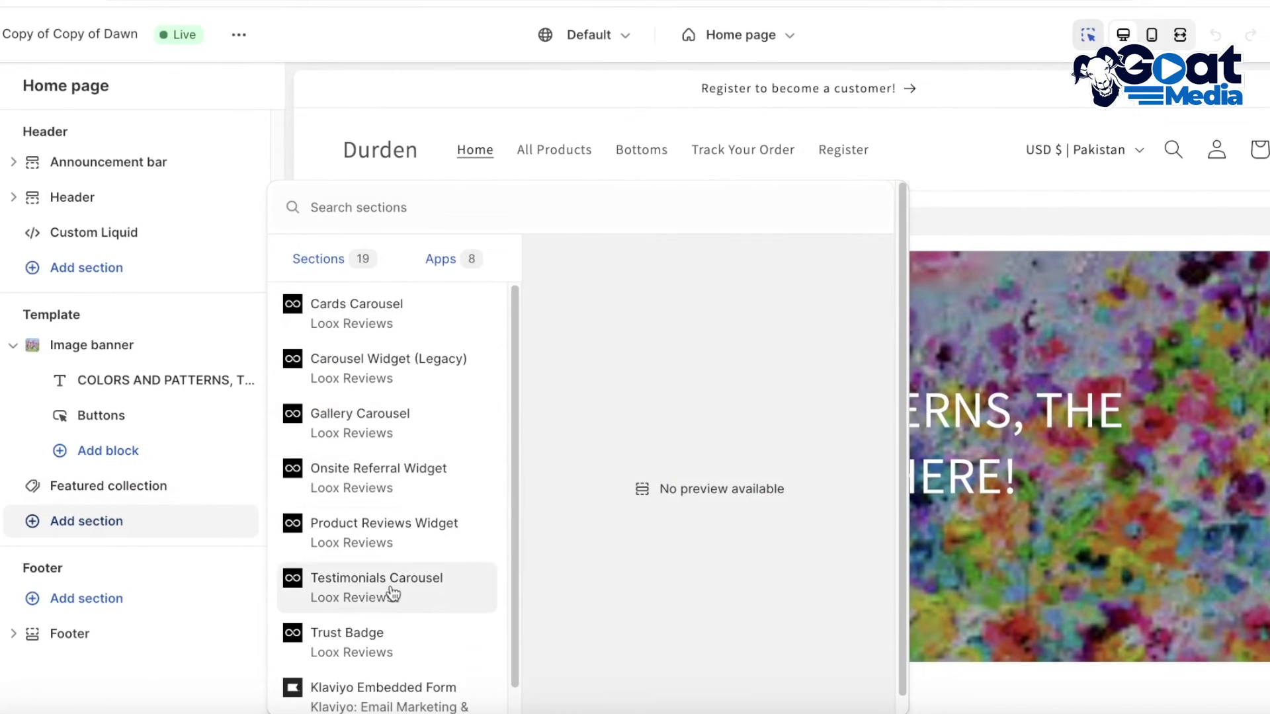
click(393, 589)
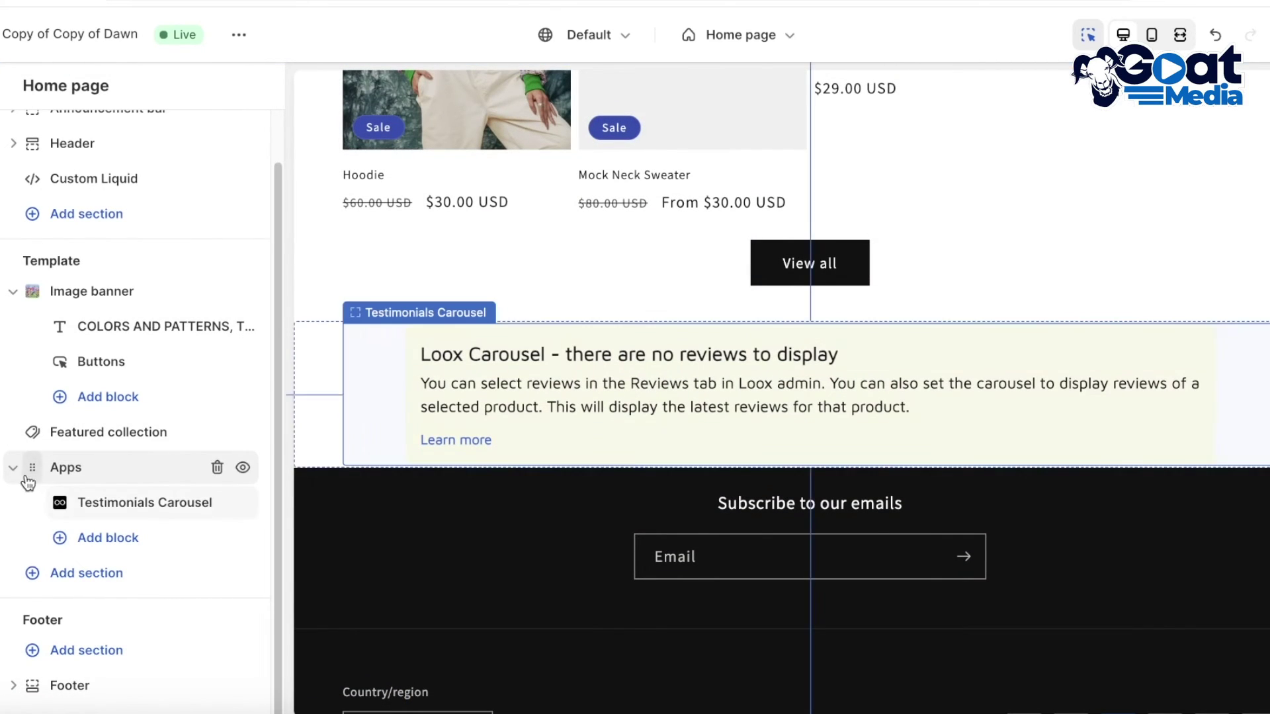
drag(26, 471, 28, 513)
scroll(618, 357, down, 3)
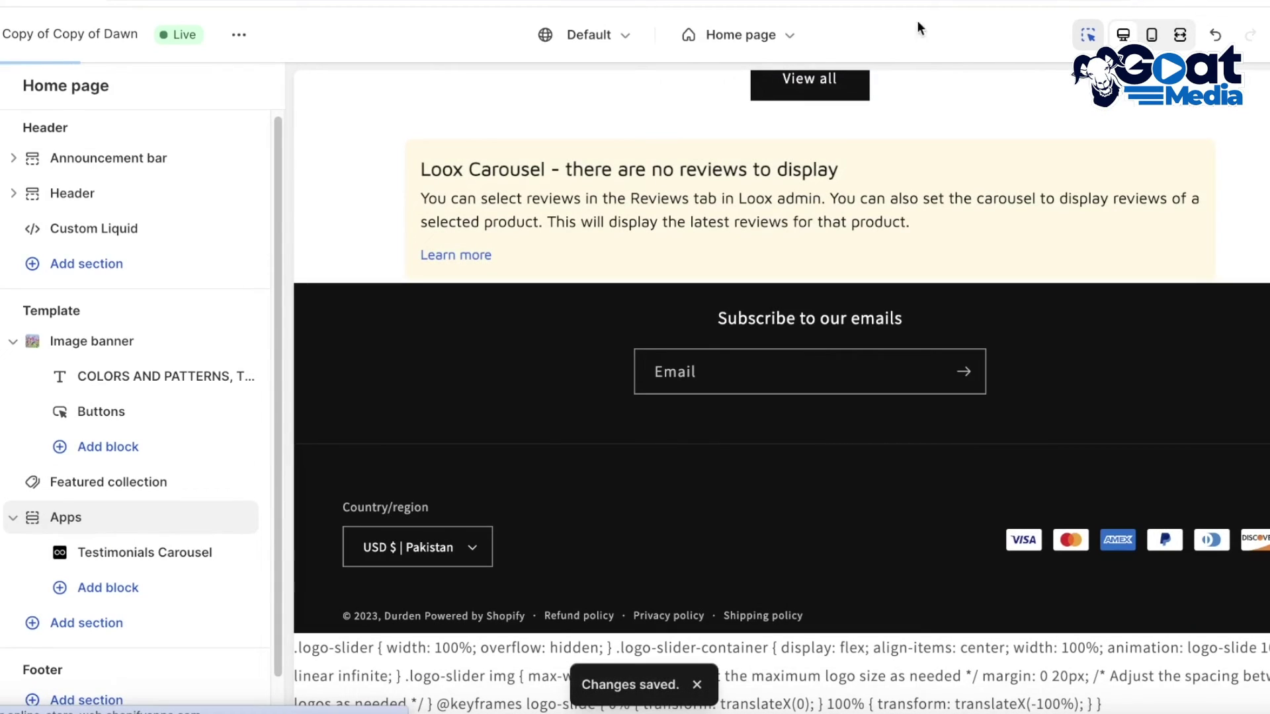
Step: Review the Testimonials Carousel block settings, then exit the theme editor to the admin Home dashboard
click(730, 229)
click(597, 206)
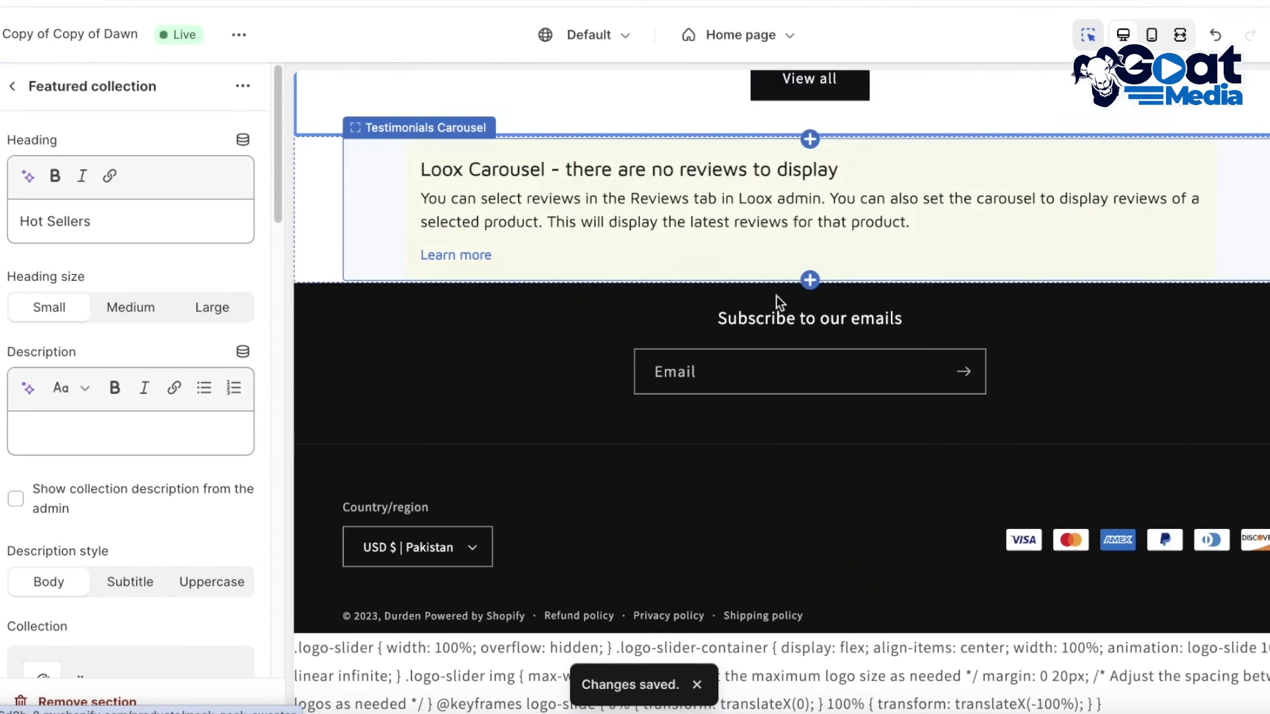
click(734, 214)
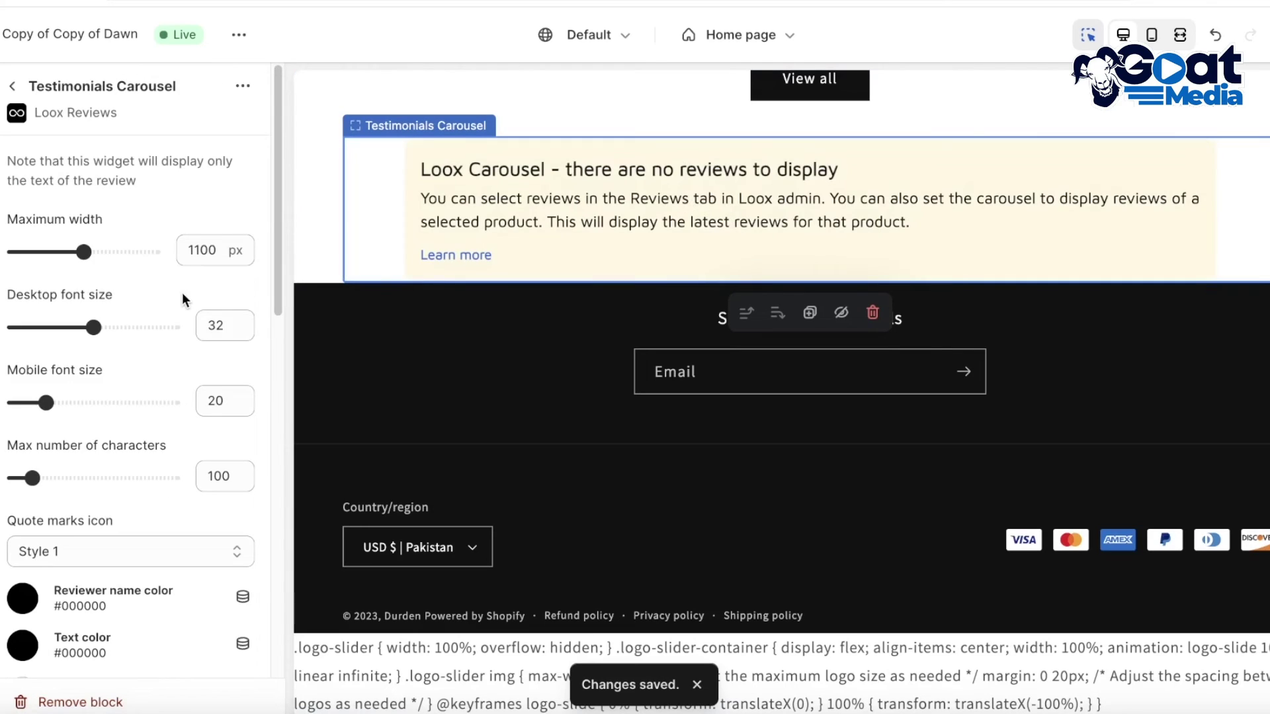
scroll(179, 315, down, 4)
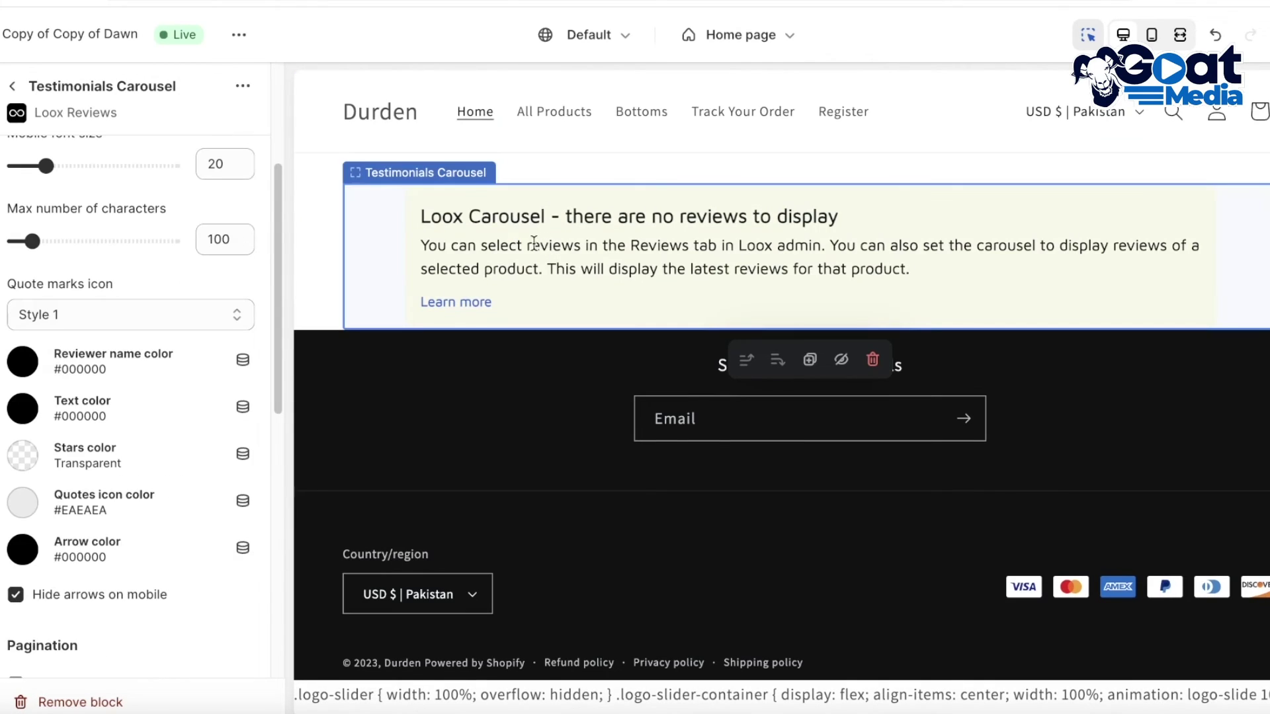
scroll(177, 254, down, 7)
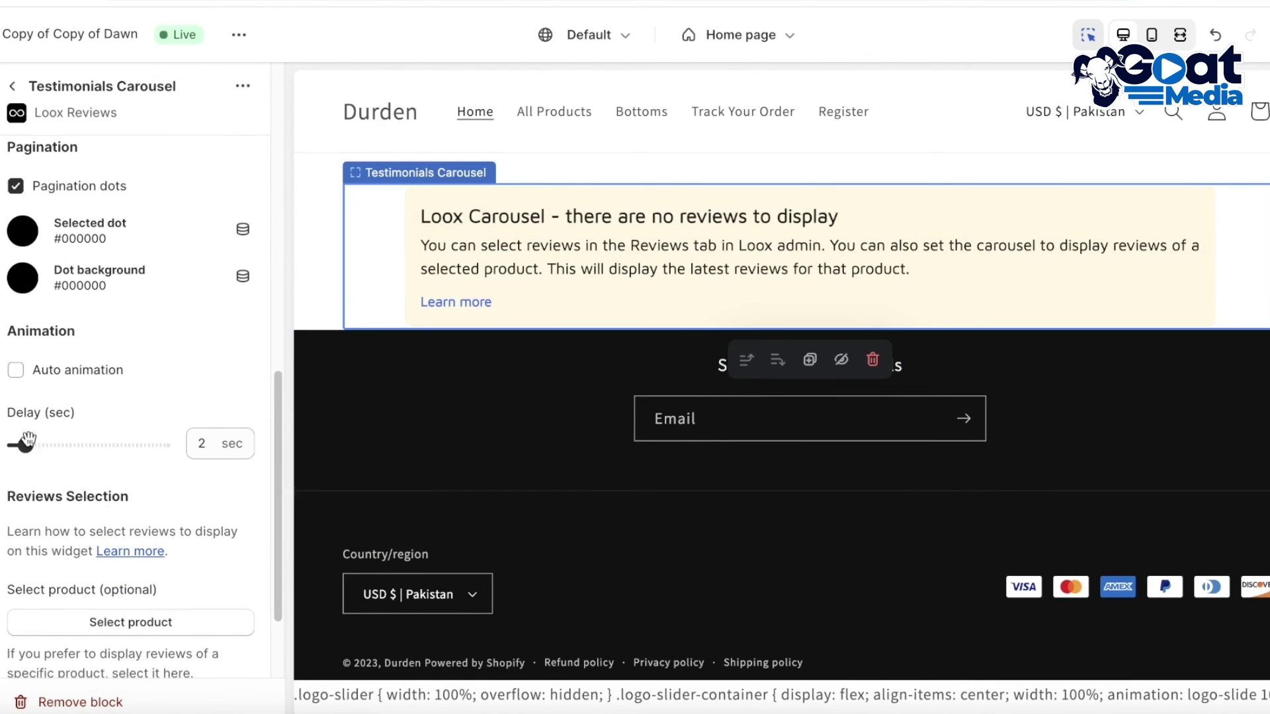
scroll(131, 388, down, 2)
scroll(561, 308, up, 3)
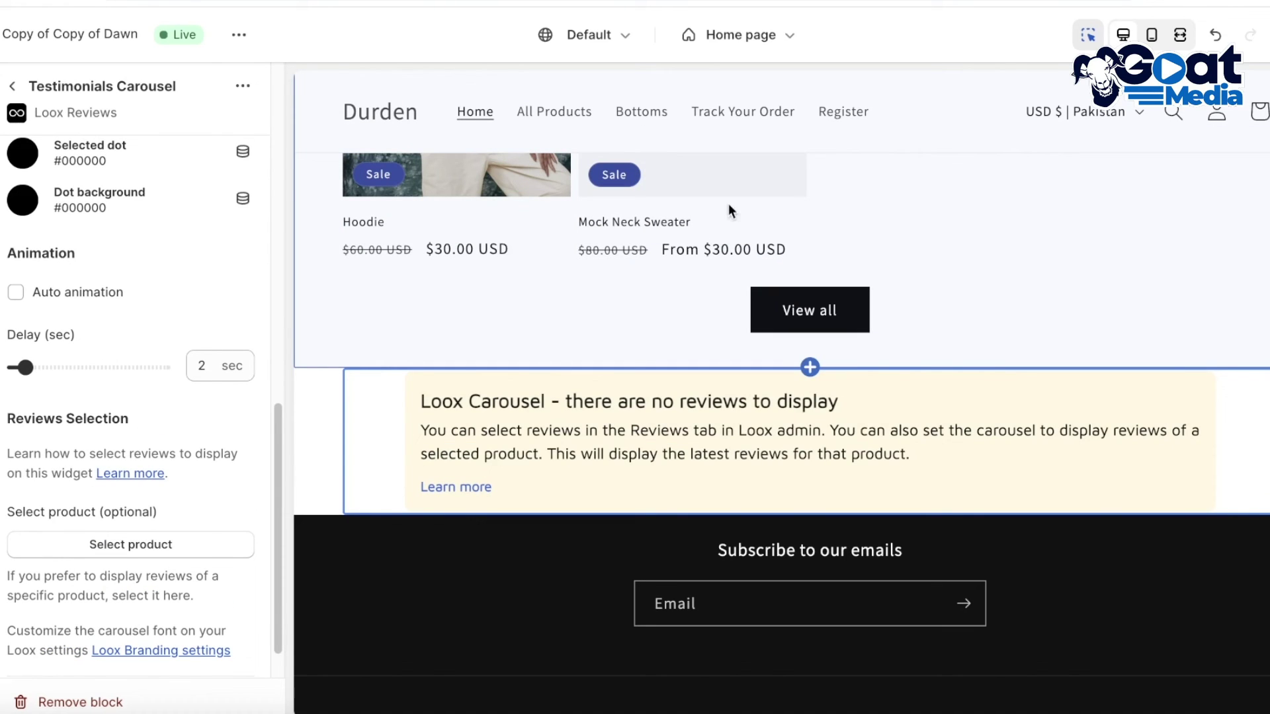
scroll(765, 208, up, 5)
click(3, 35)
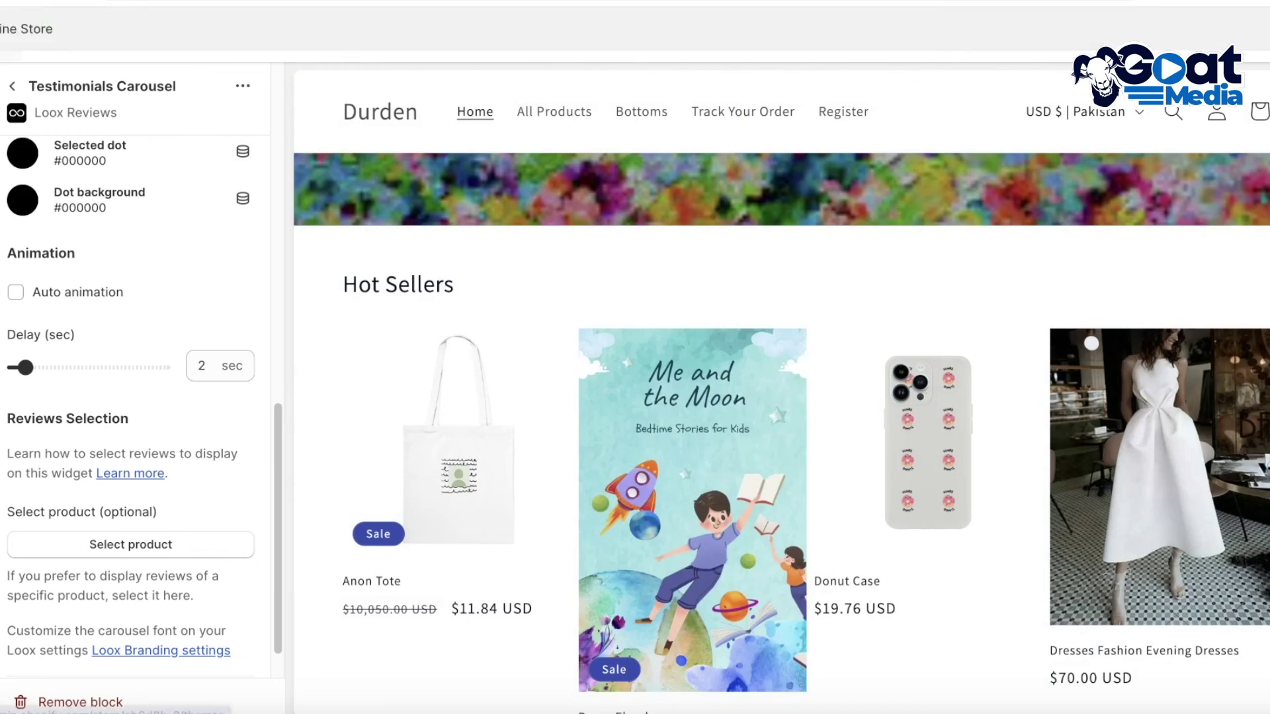
click(12, 92)
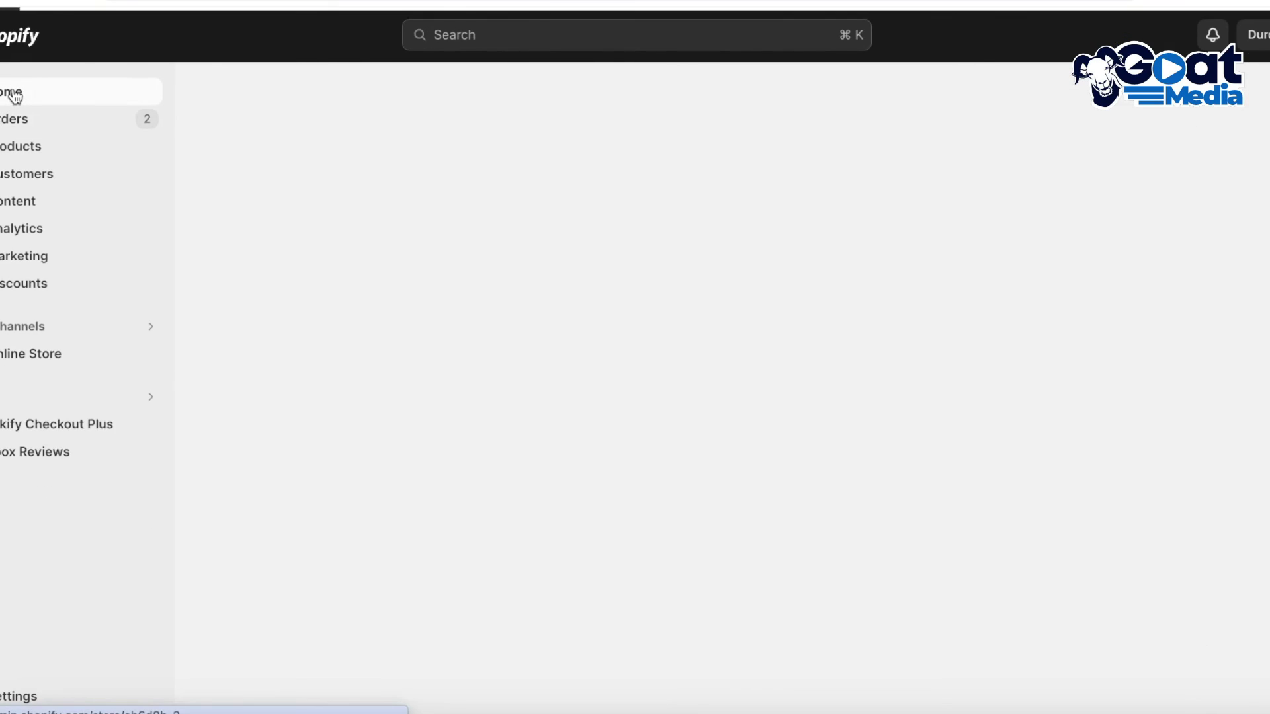